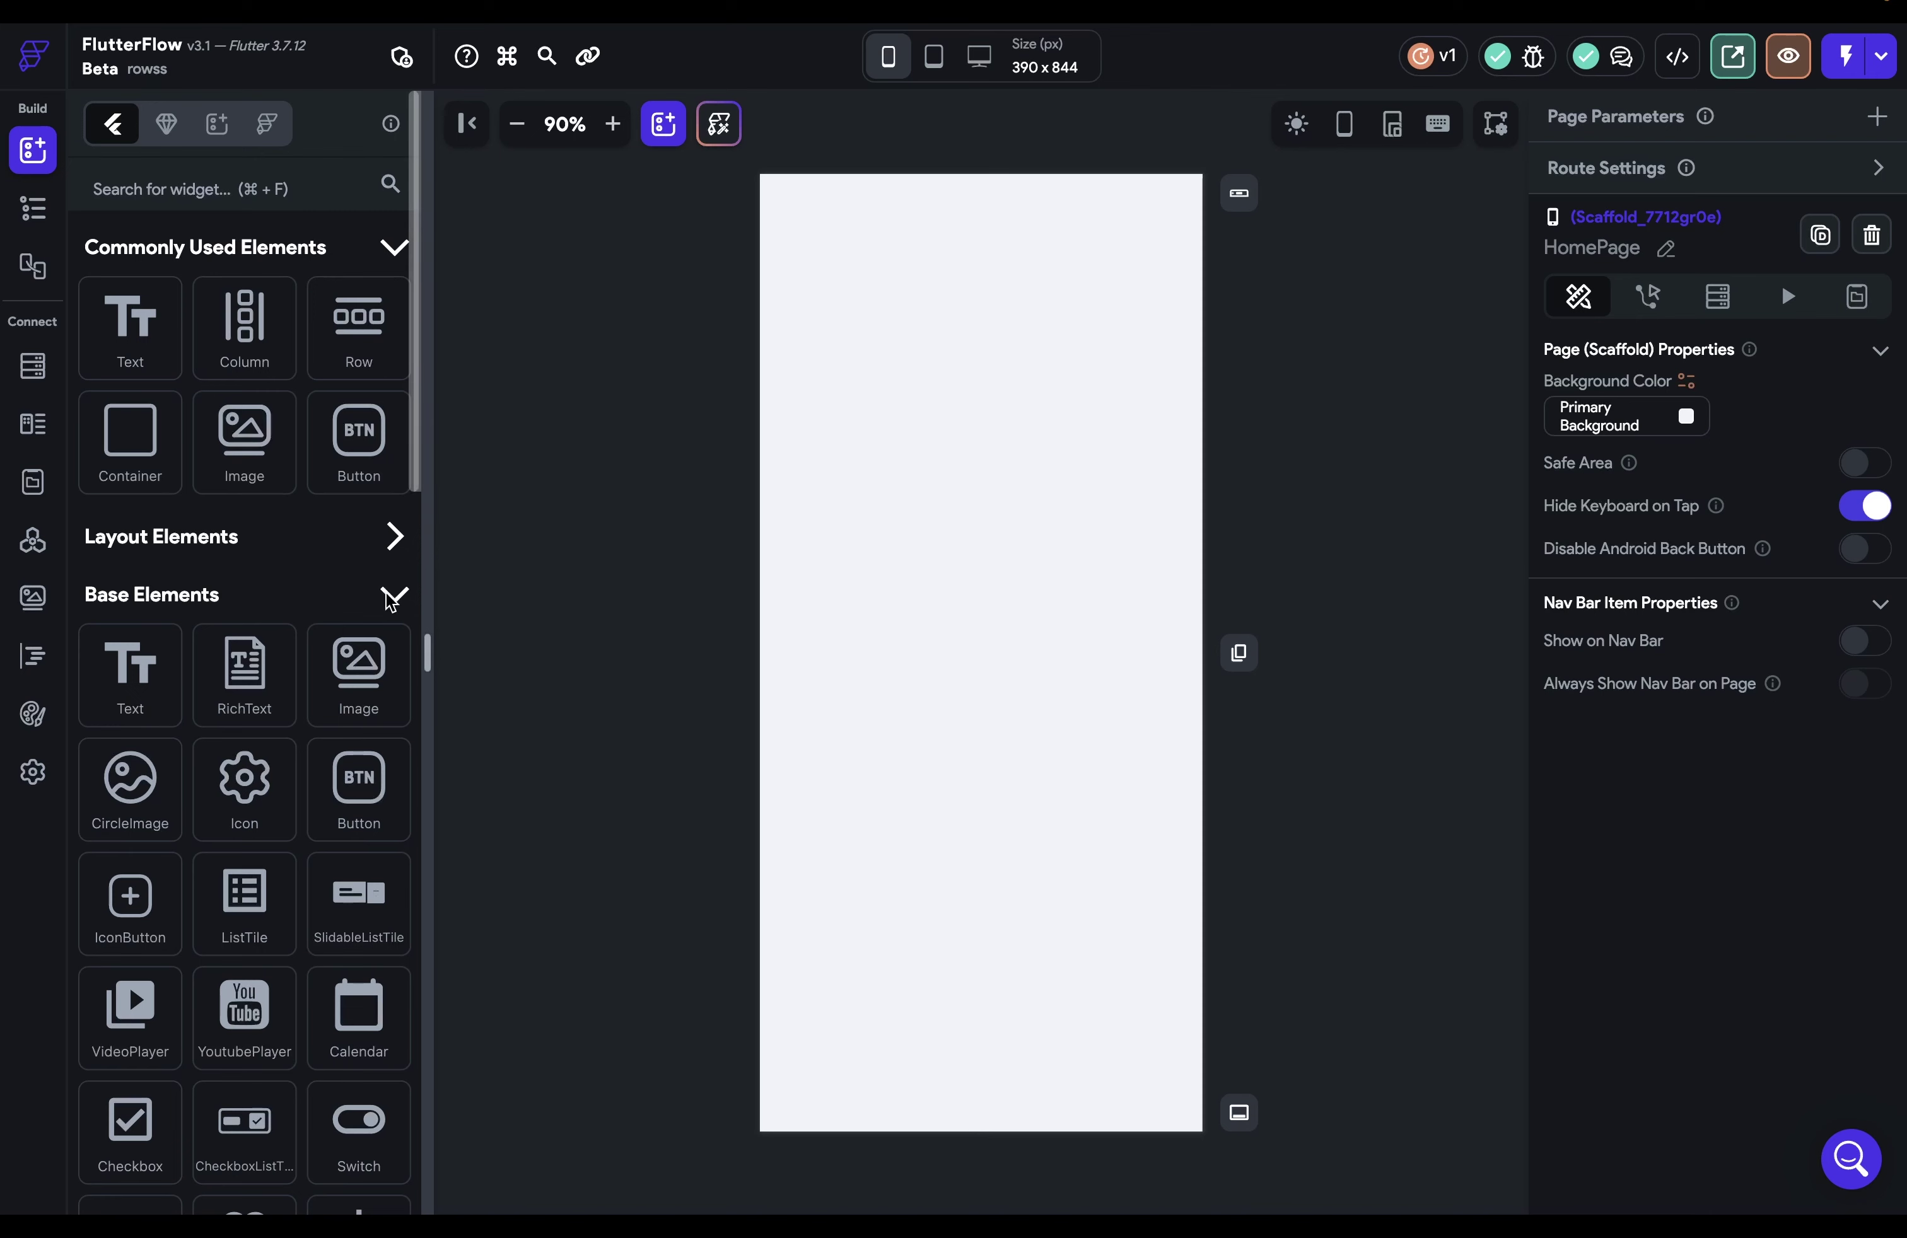
Collapse every widget category in the widget palette and examine the widgets offered under Layout Elements.
click(391, 592)
click(394, 652)
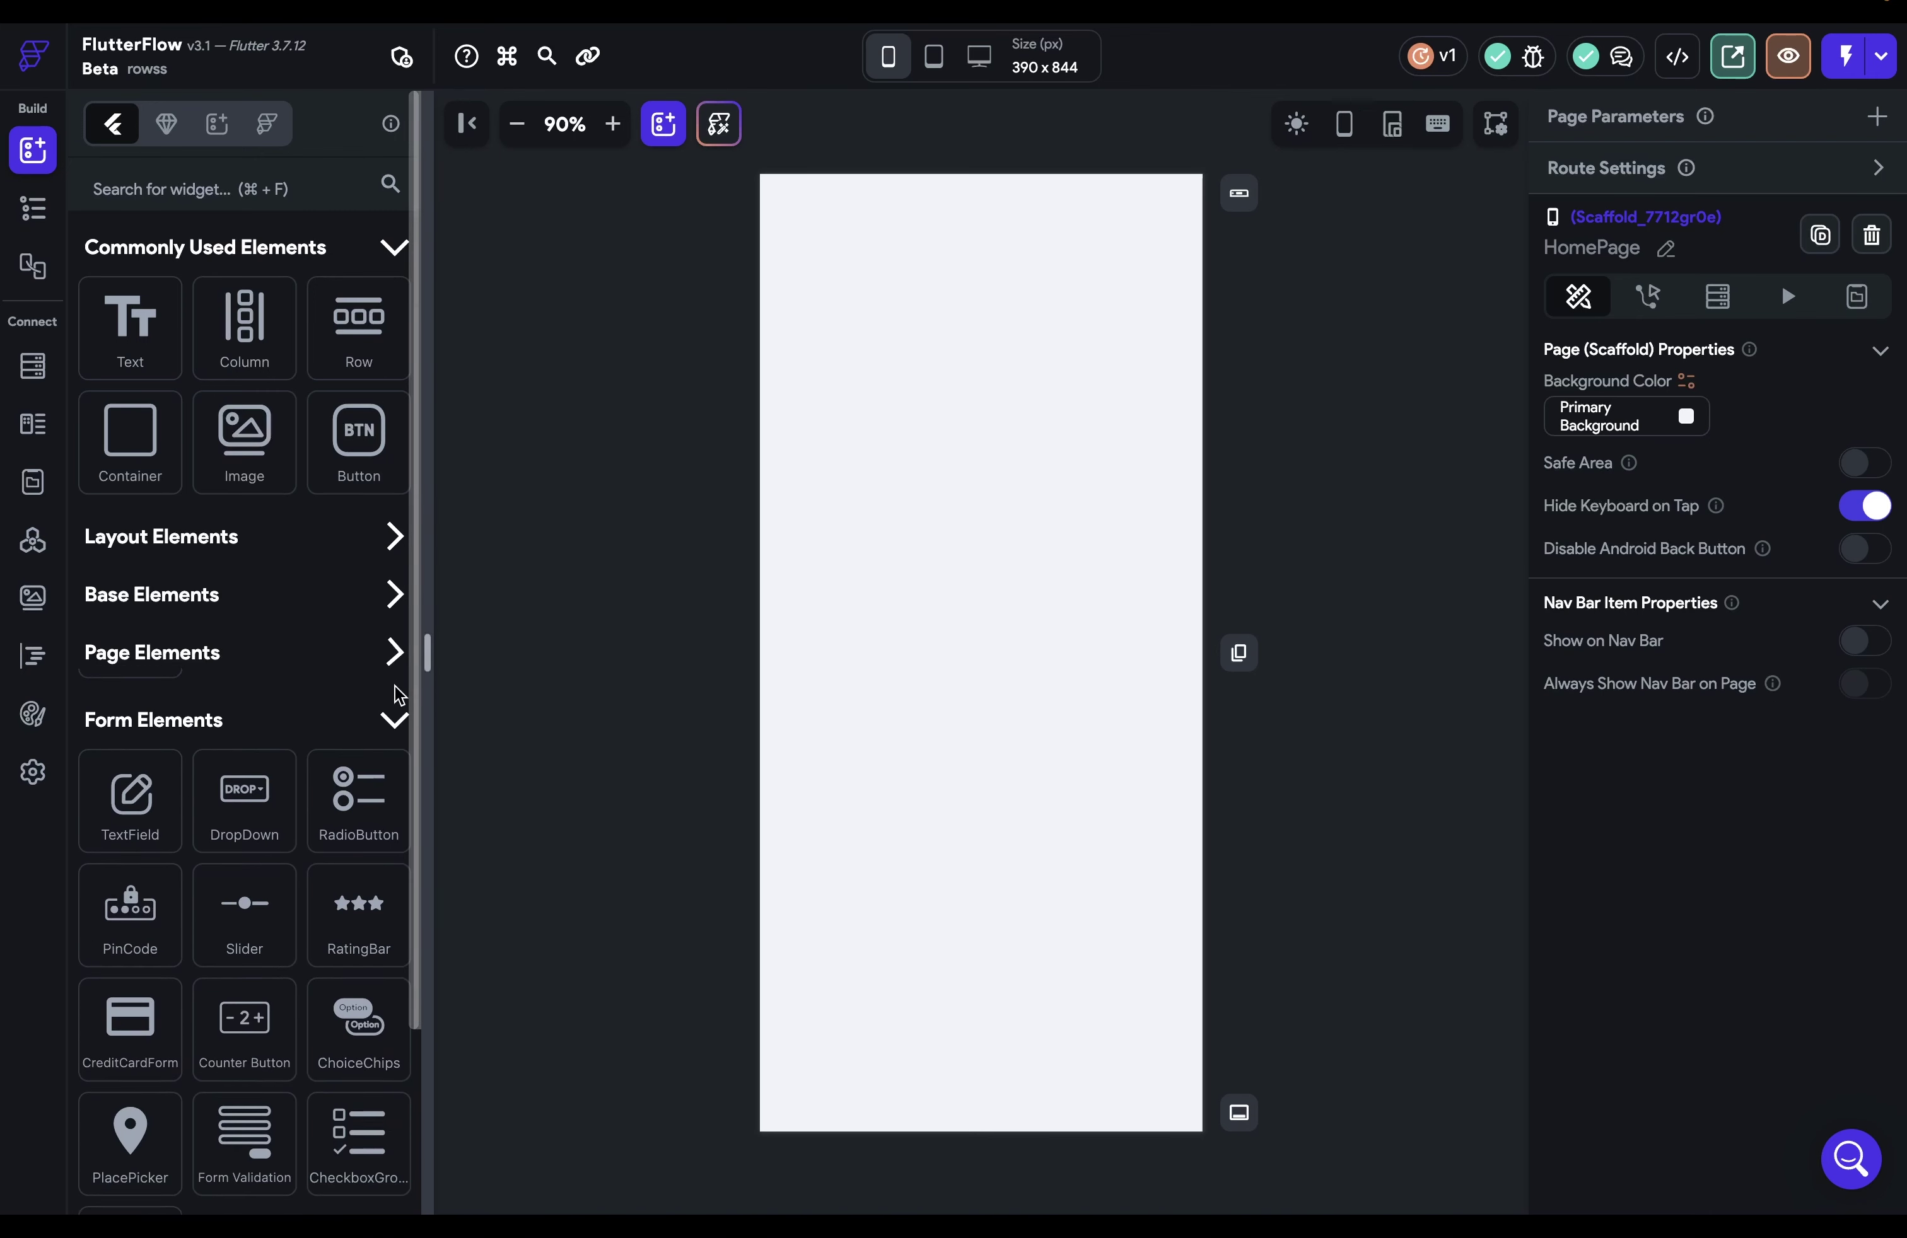
click(393, 718)
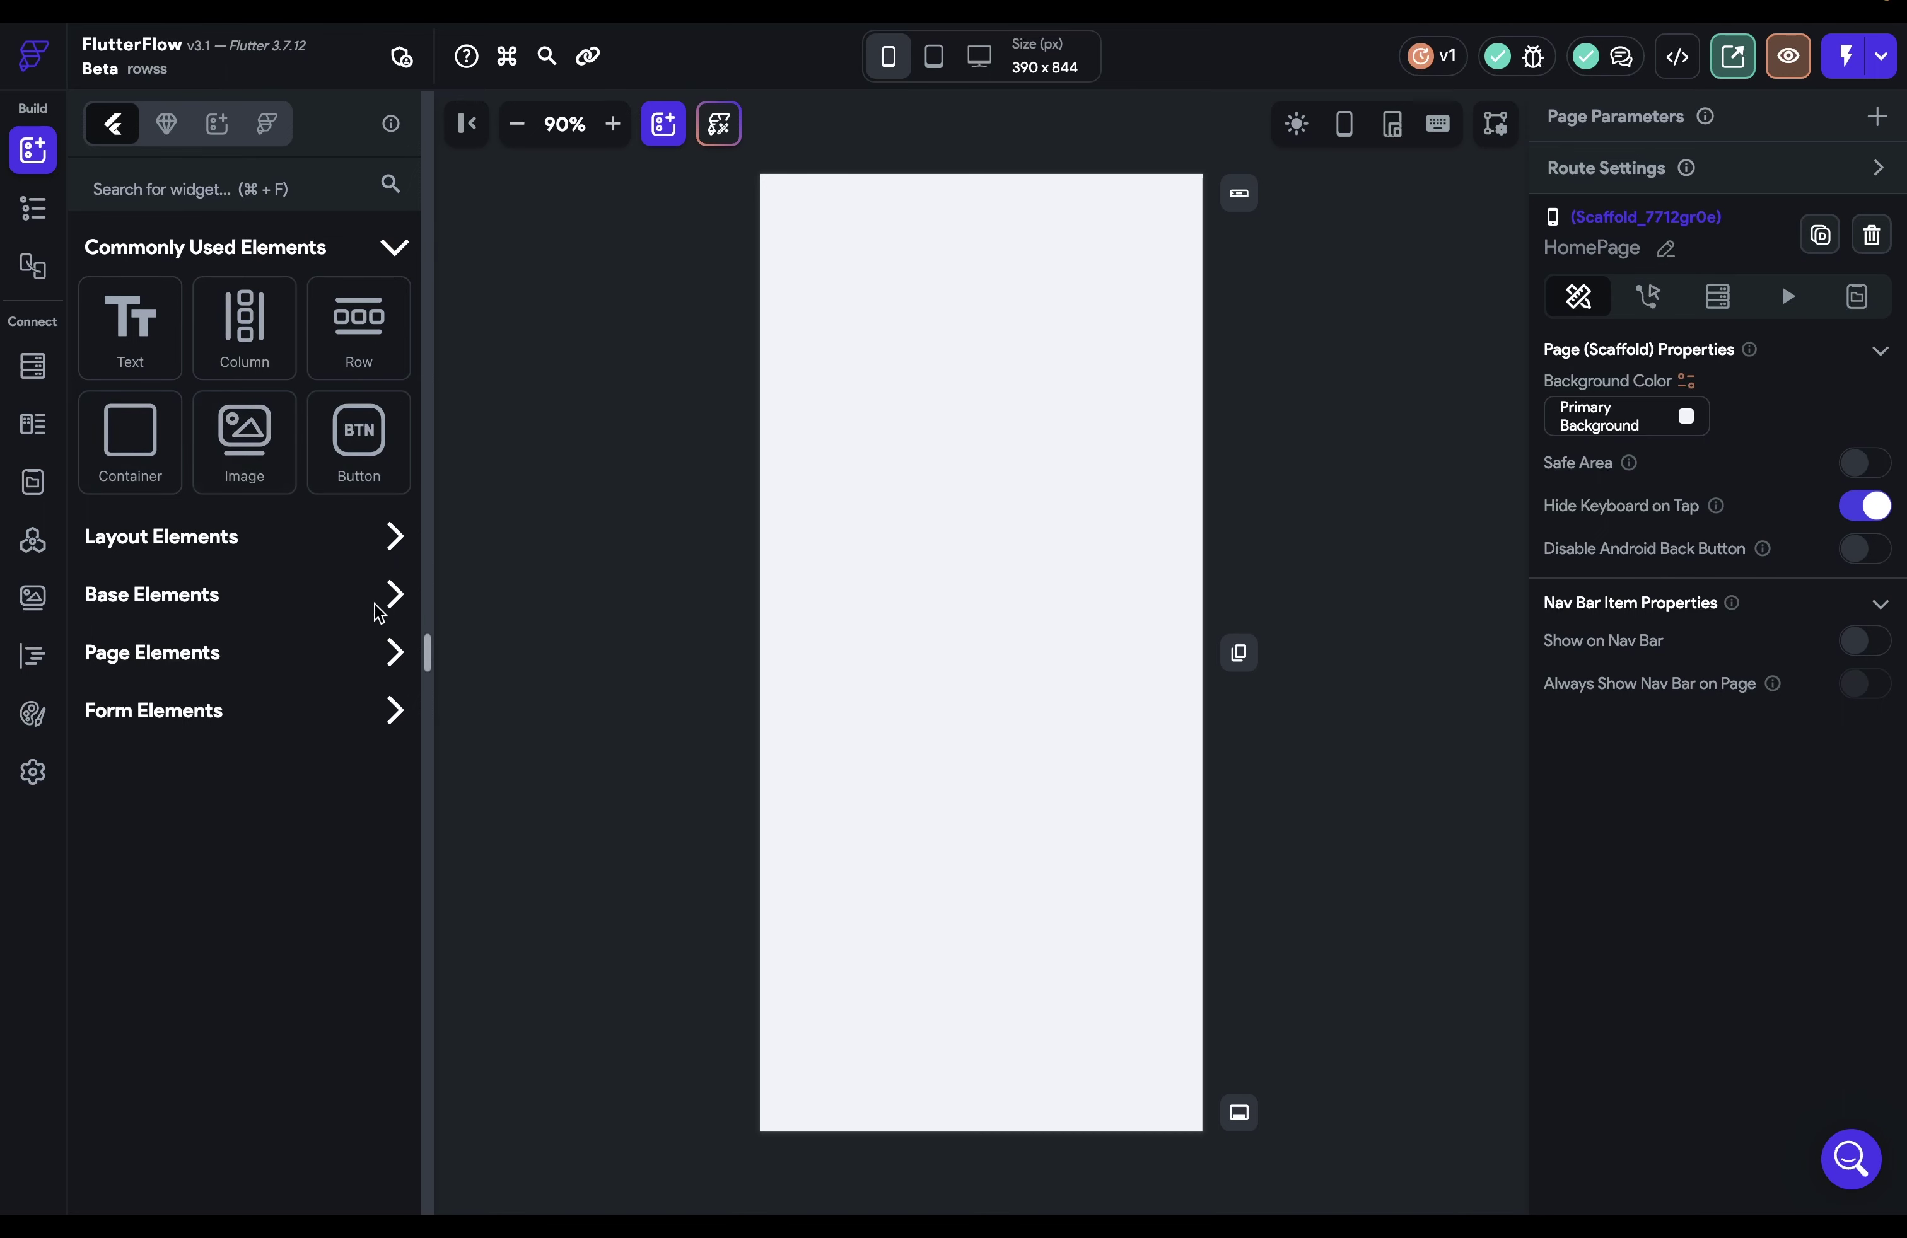
click(389, 243)
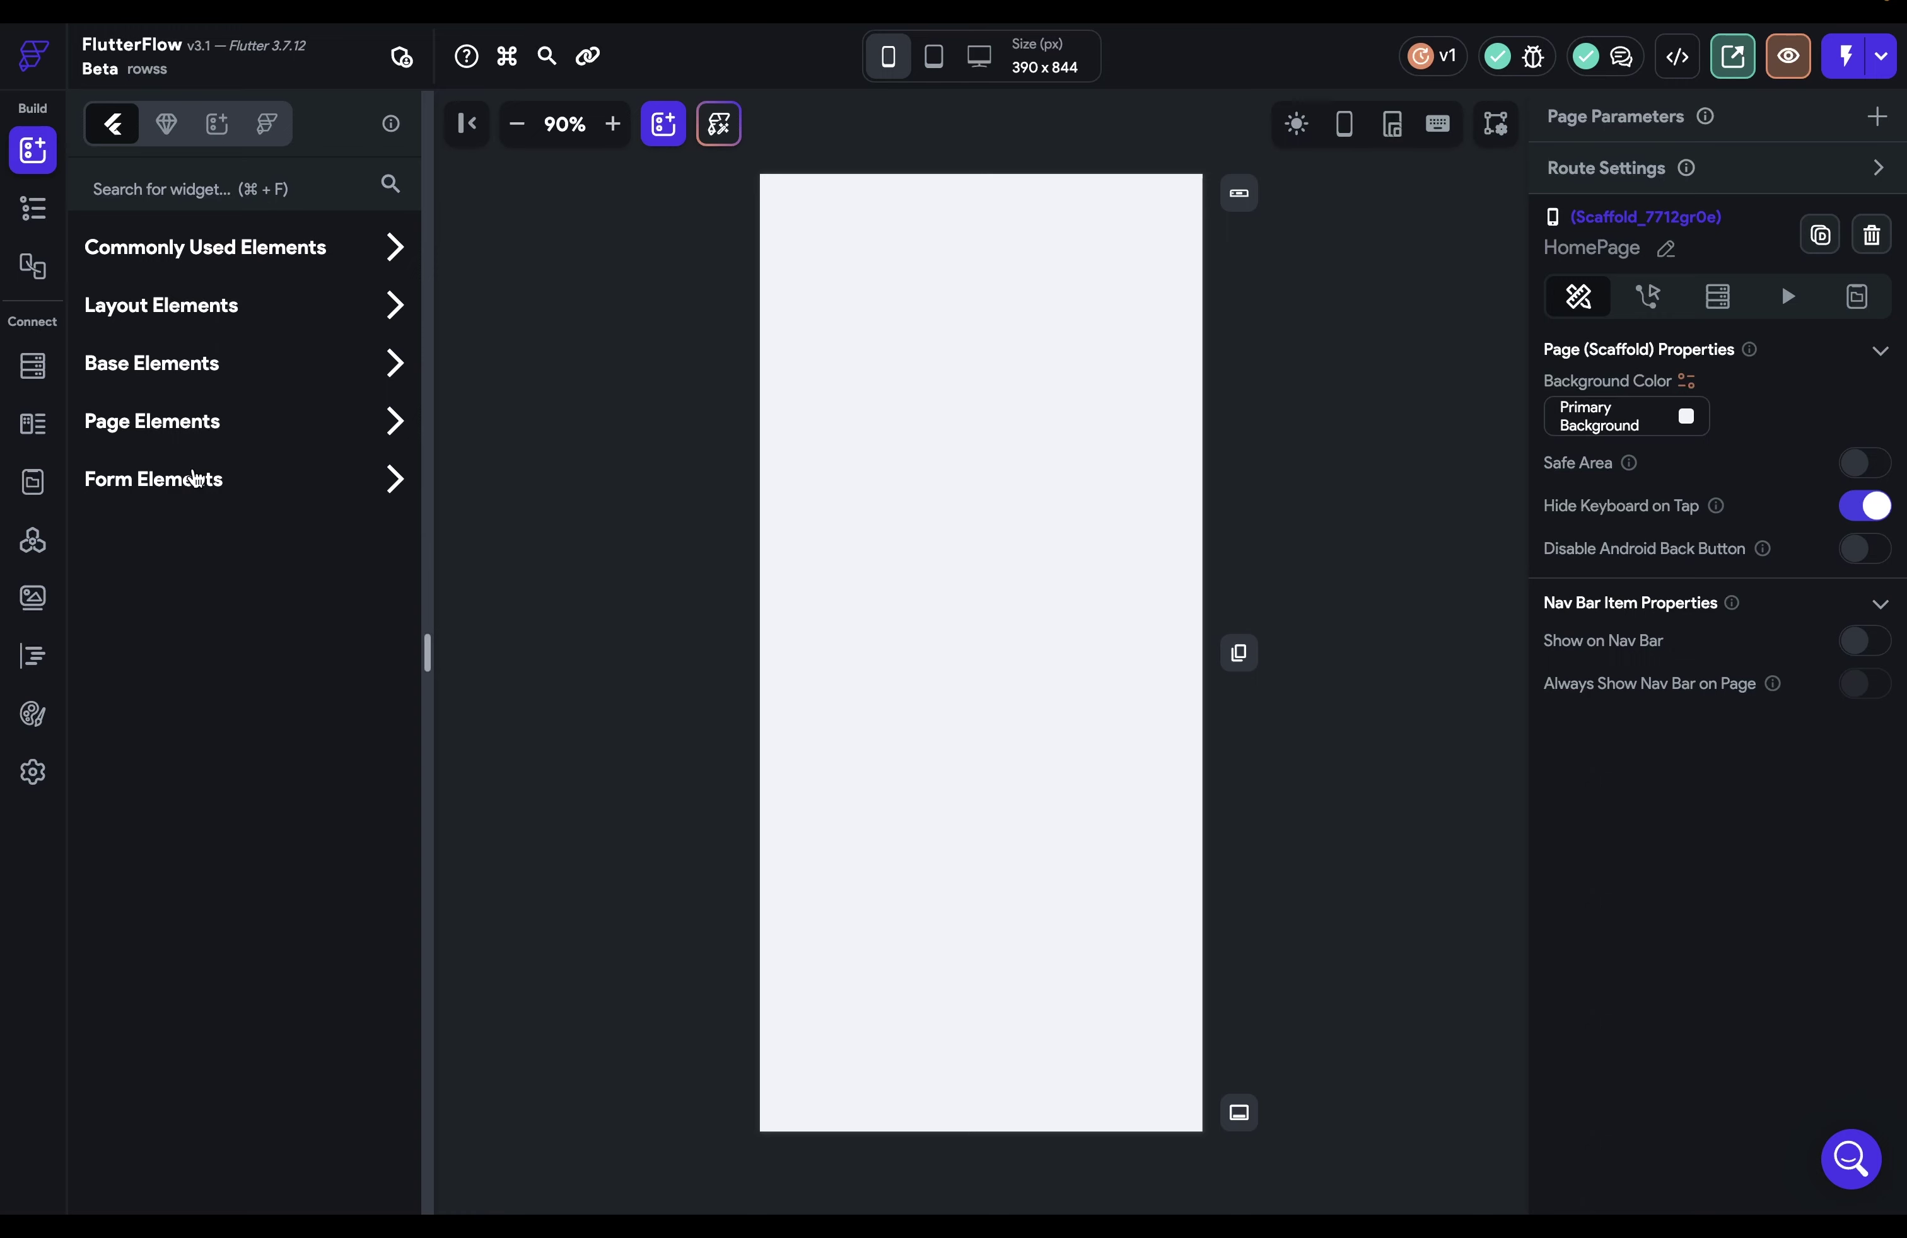
click(394, 304)
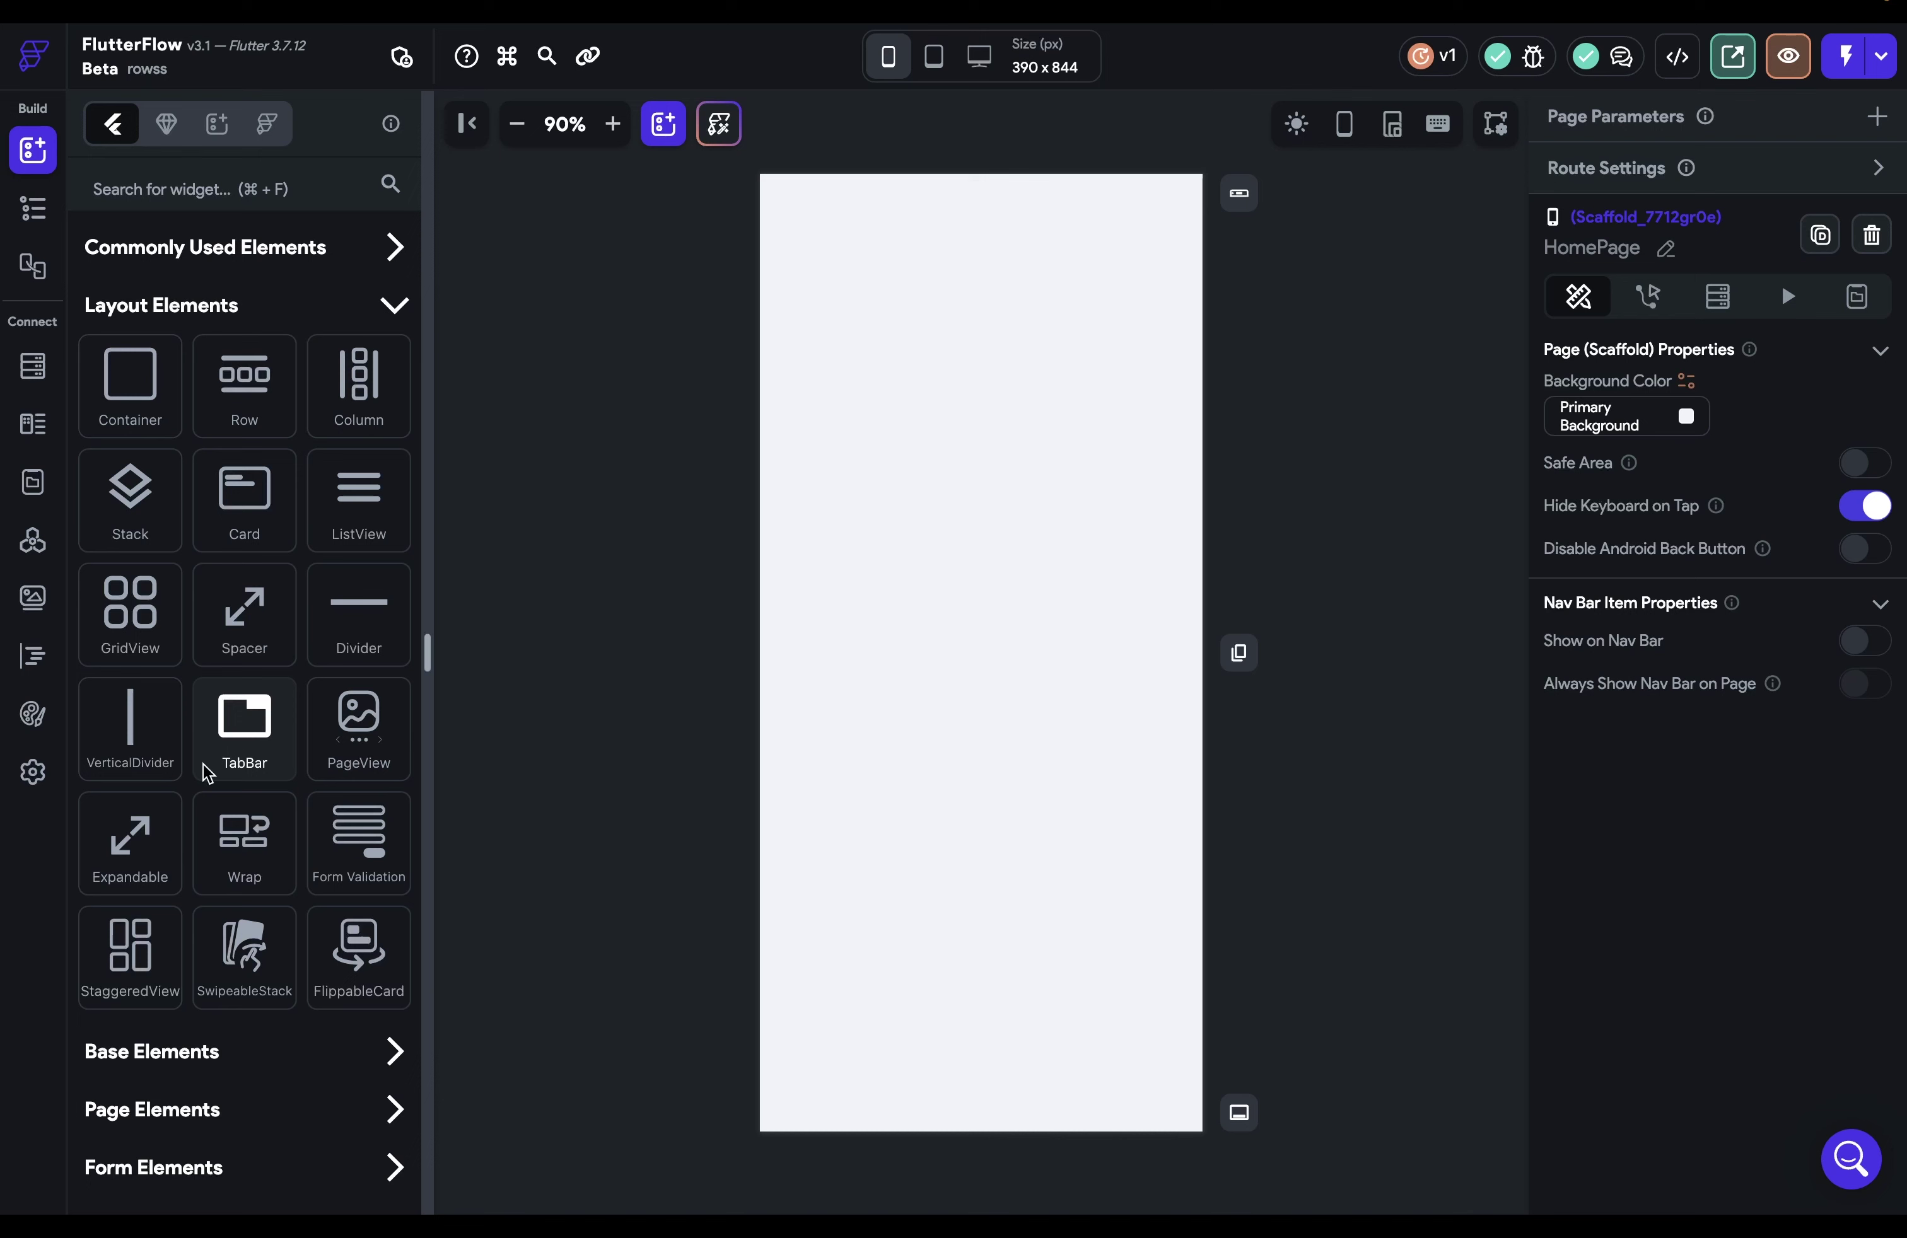
click(393, 306)
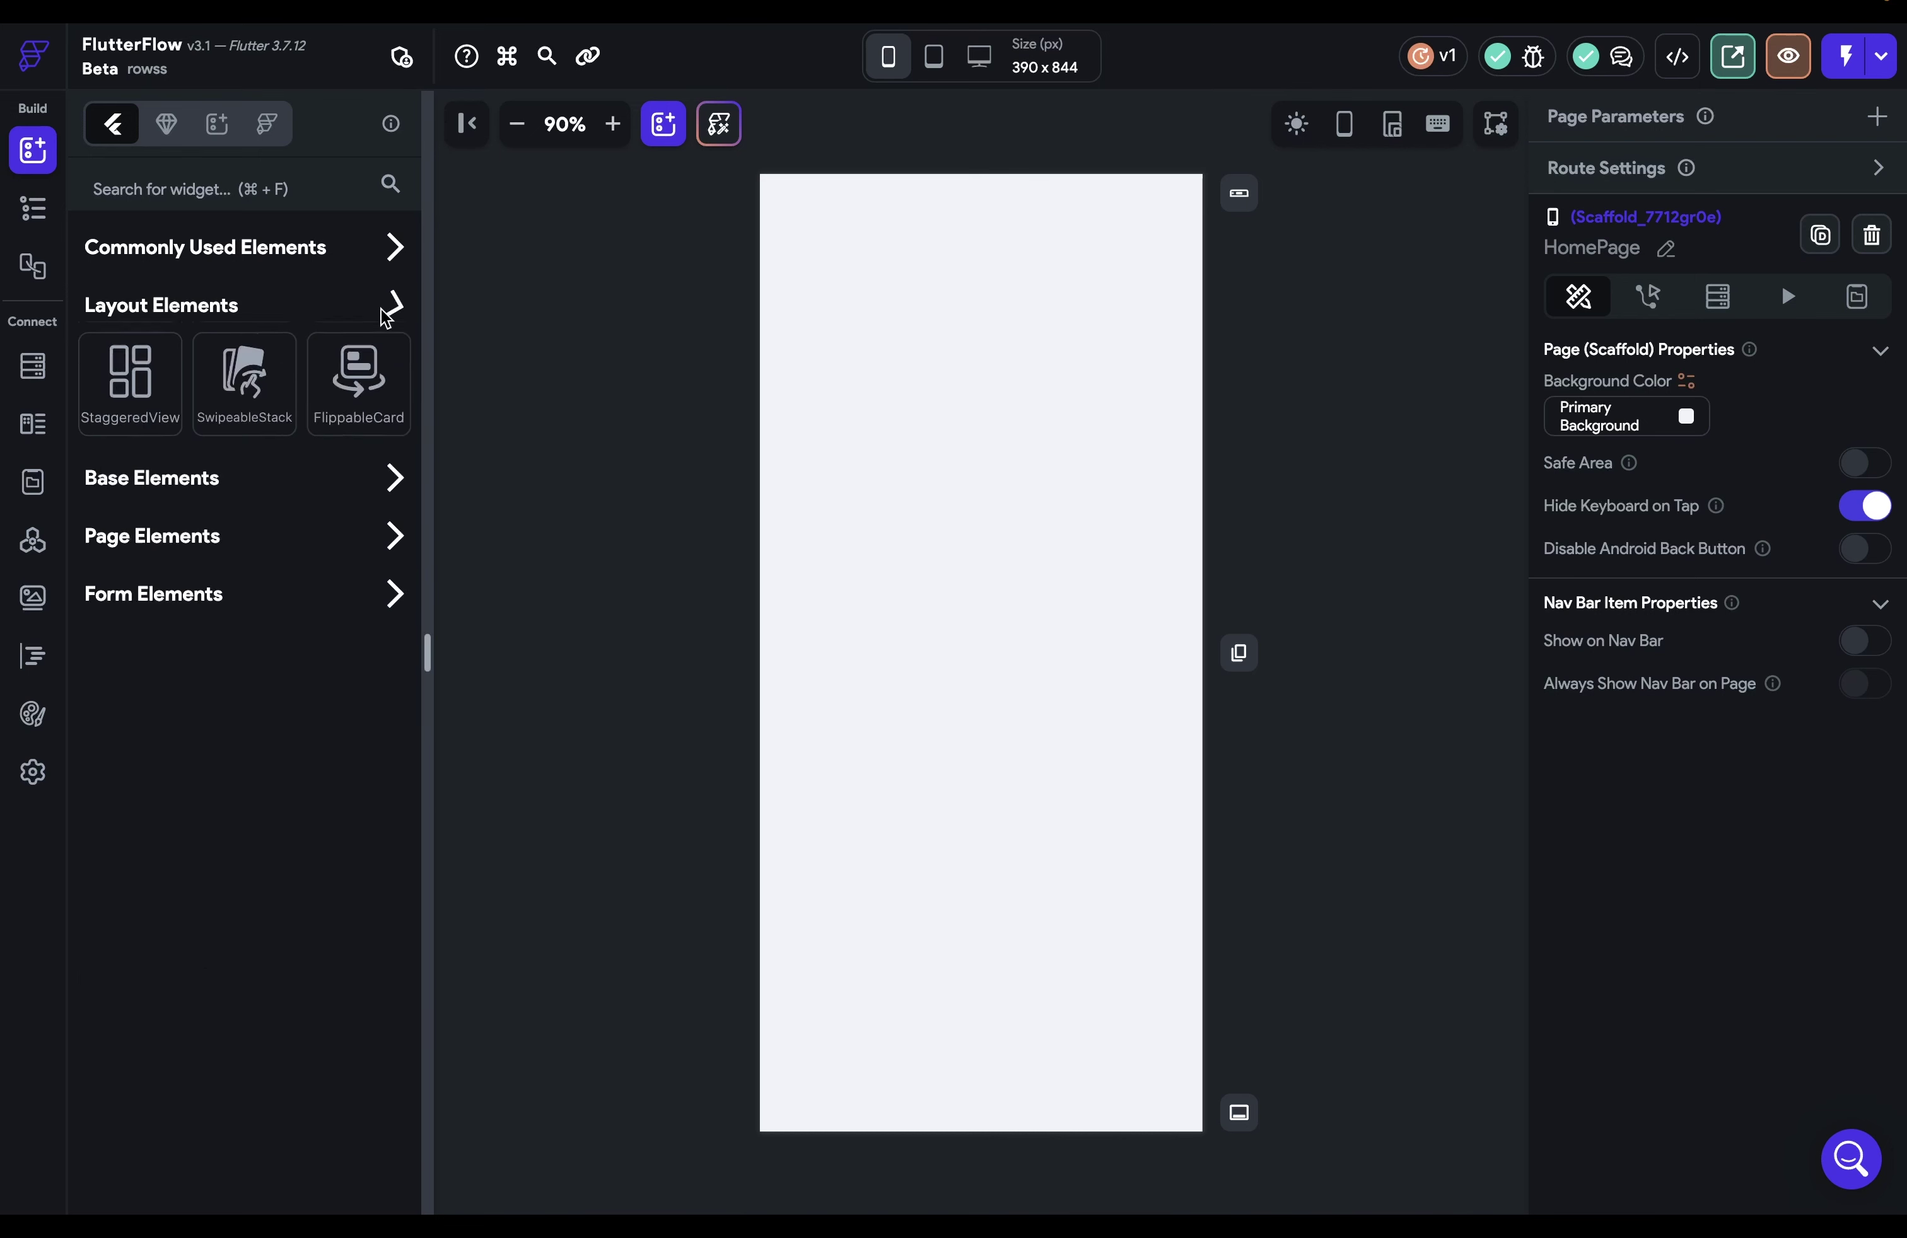
Add an AppBar and a floating action button (FAB) from the Page Elements to the HomePage.
click(393, 420)
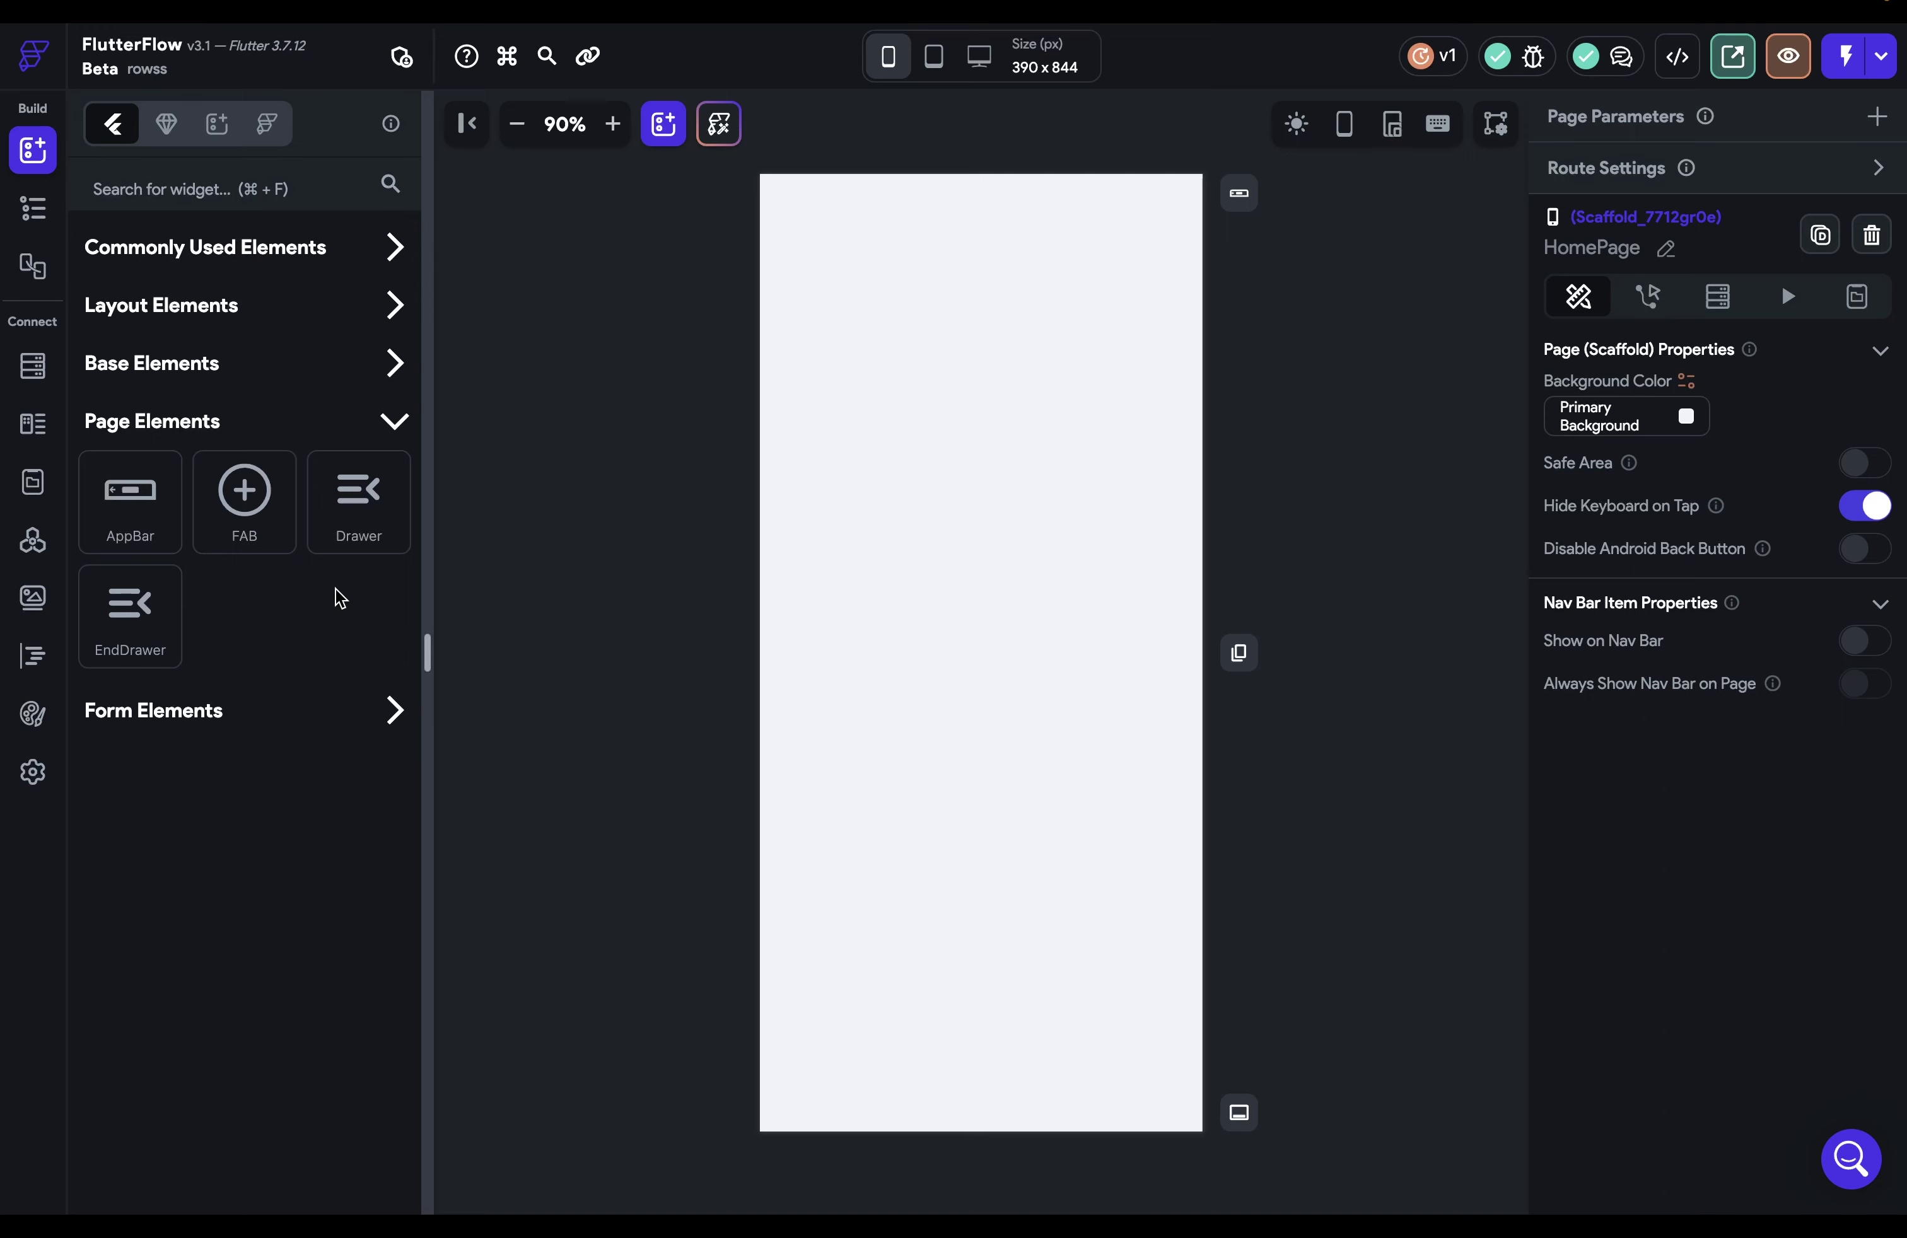
drag(164, 547, 821, 479)
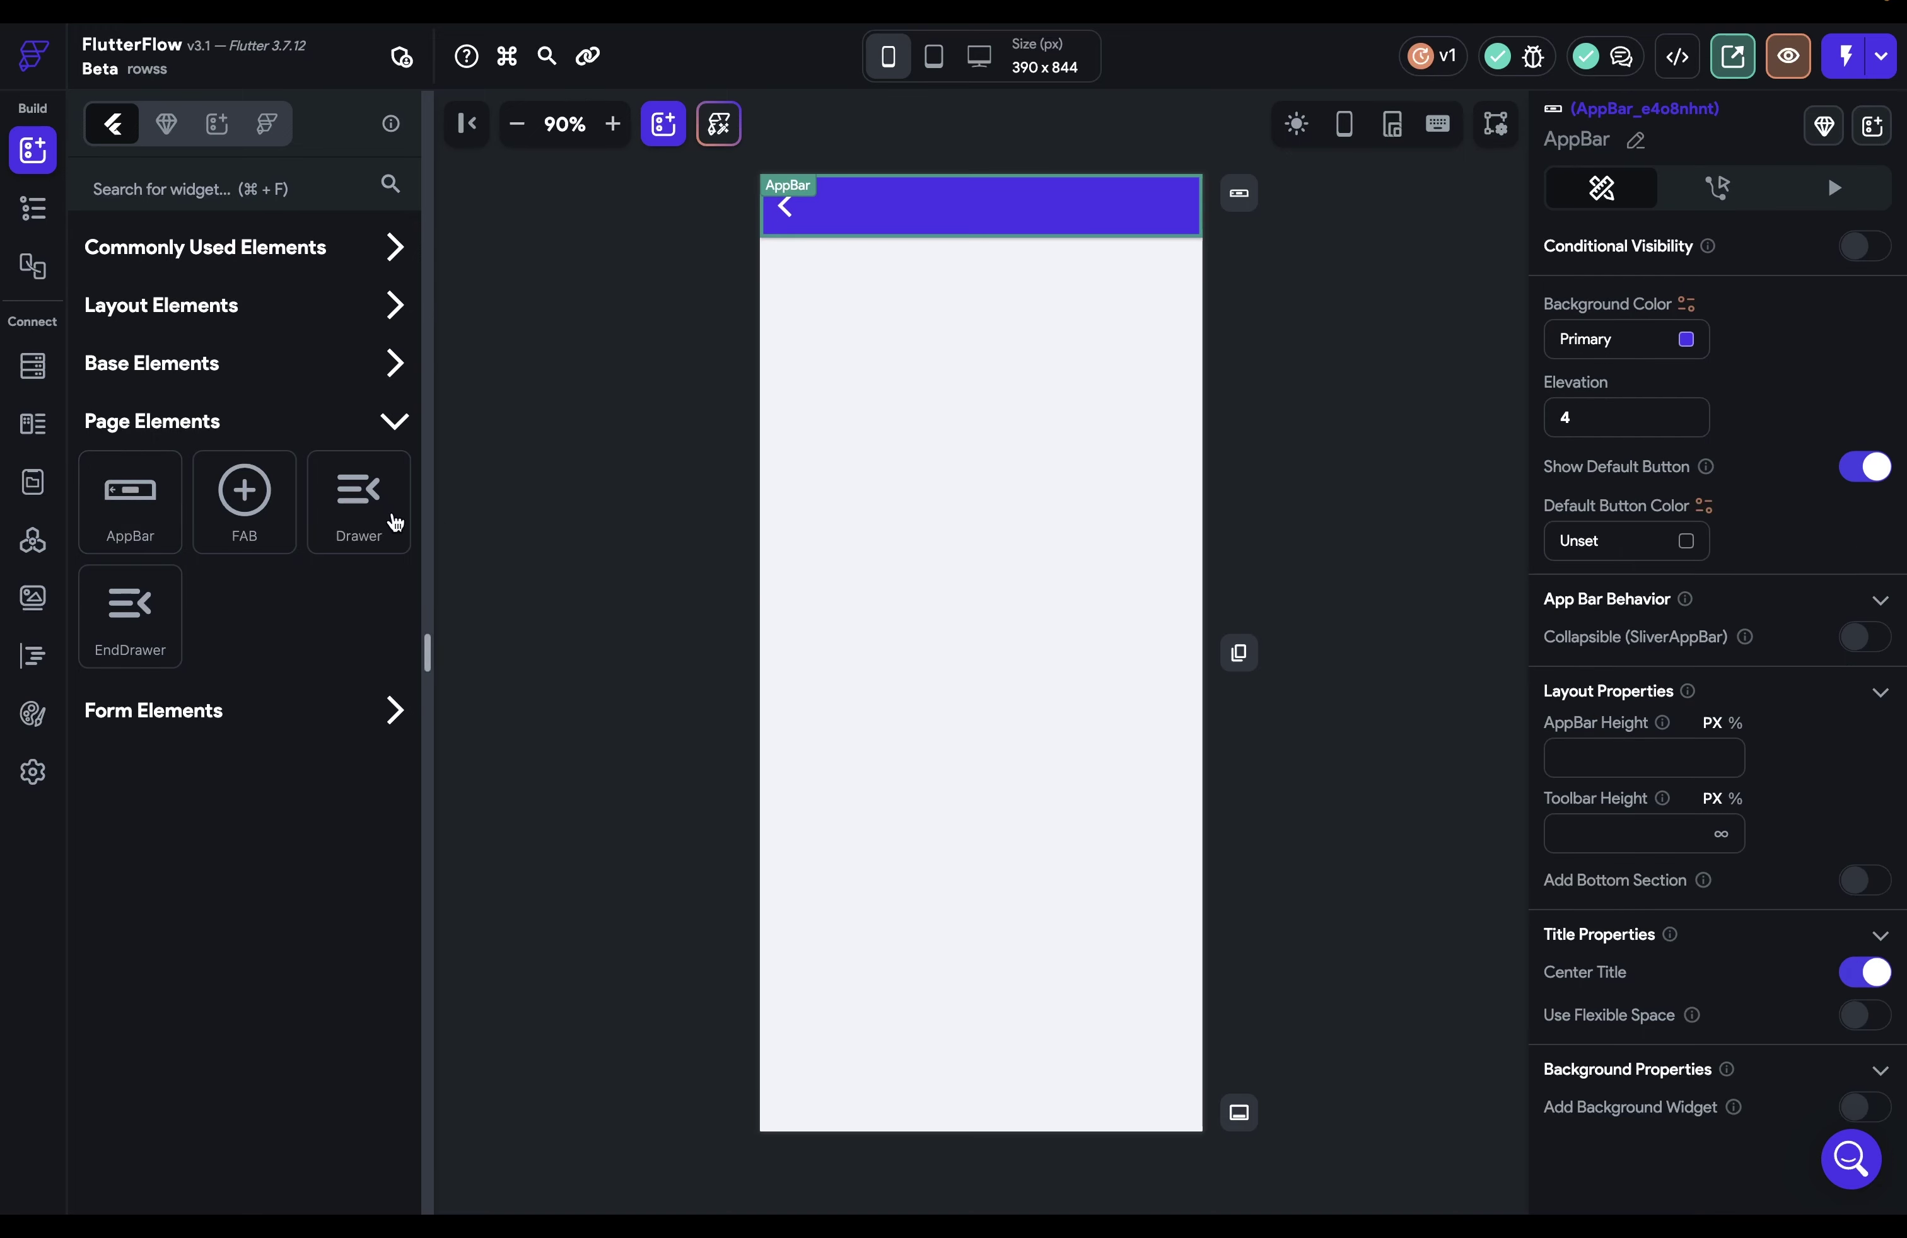
drag(245, 494, 1062, 929)
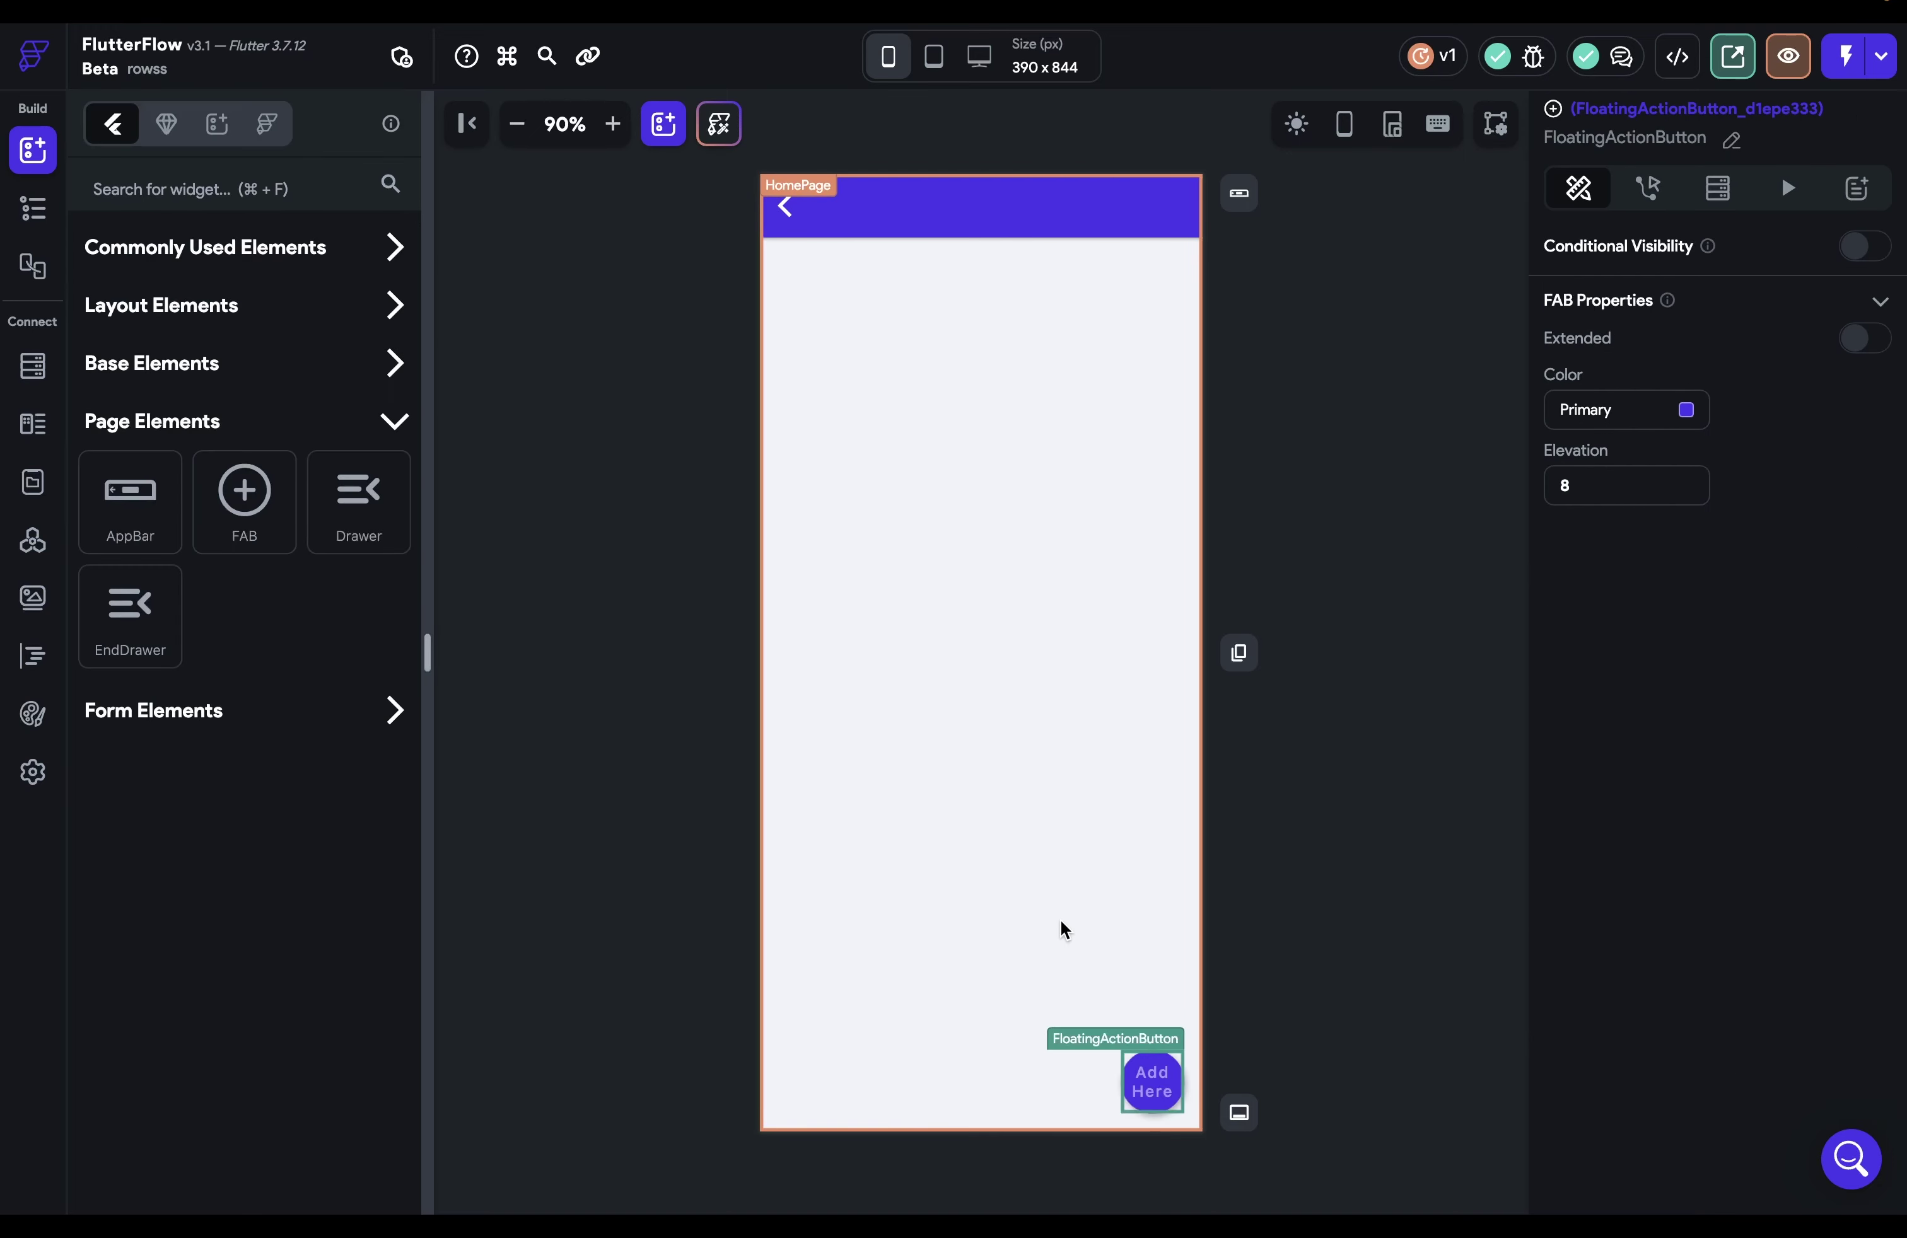
Add a Column to the HomePage in the widget tree, with a Button inside it.
click(32, 208)
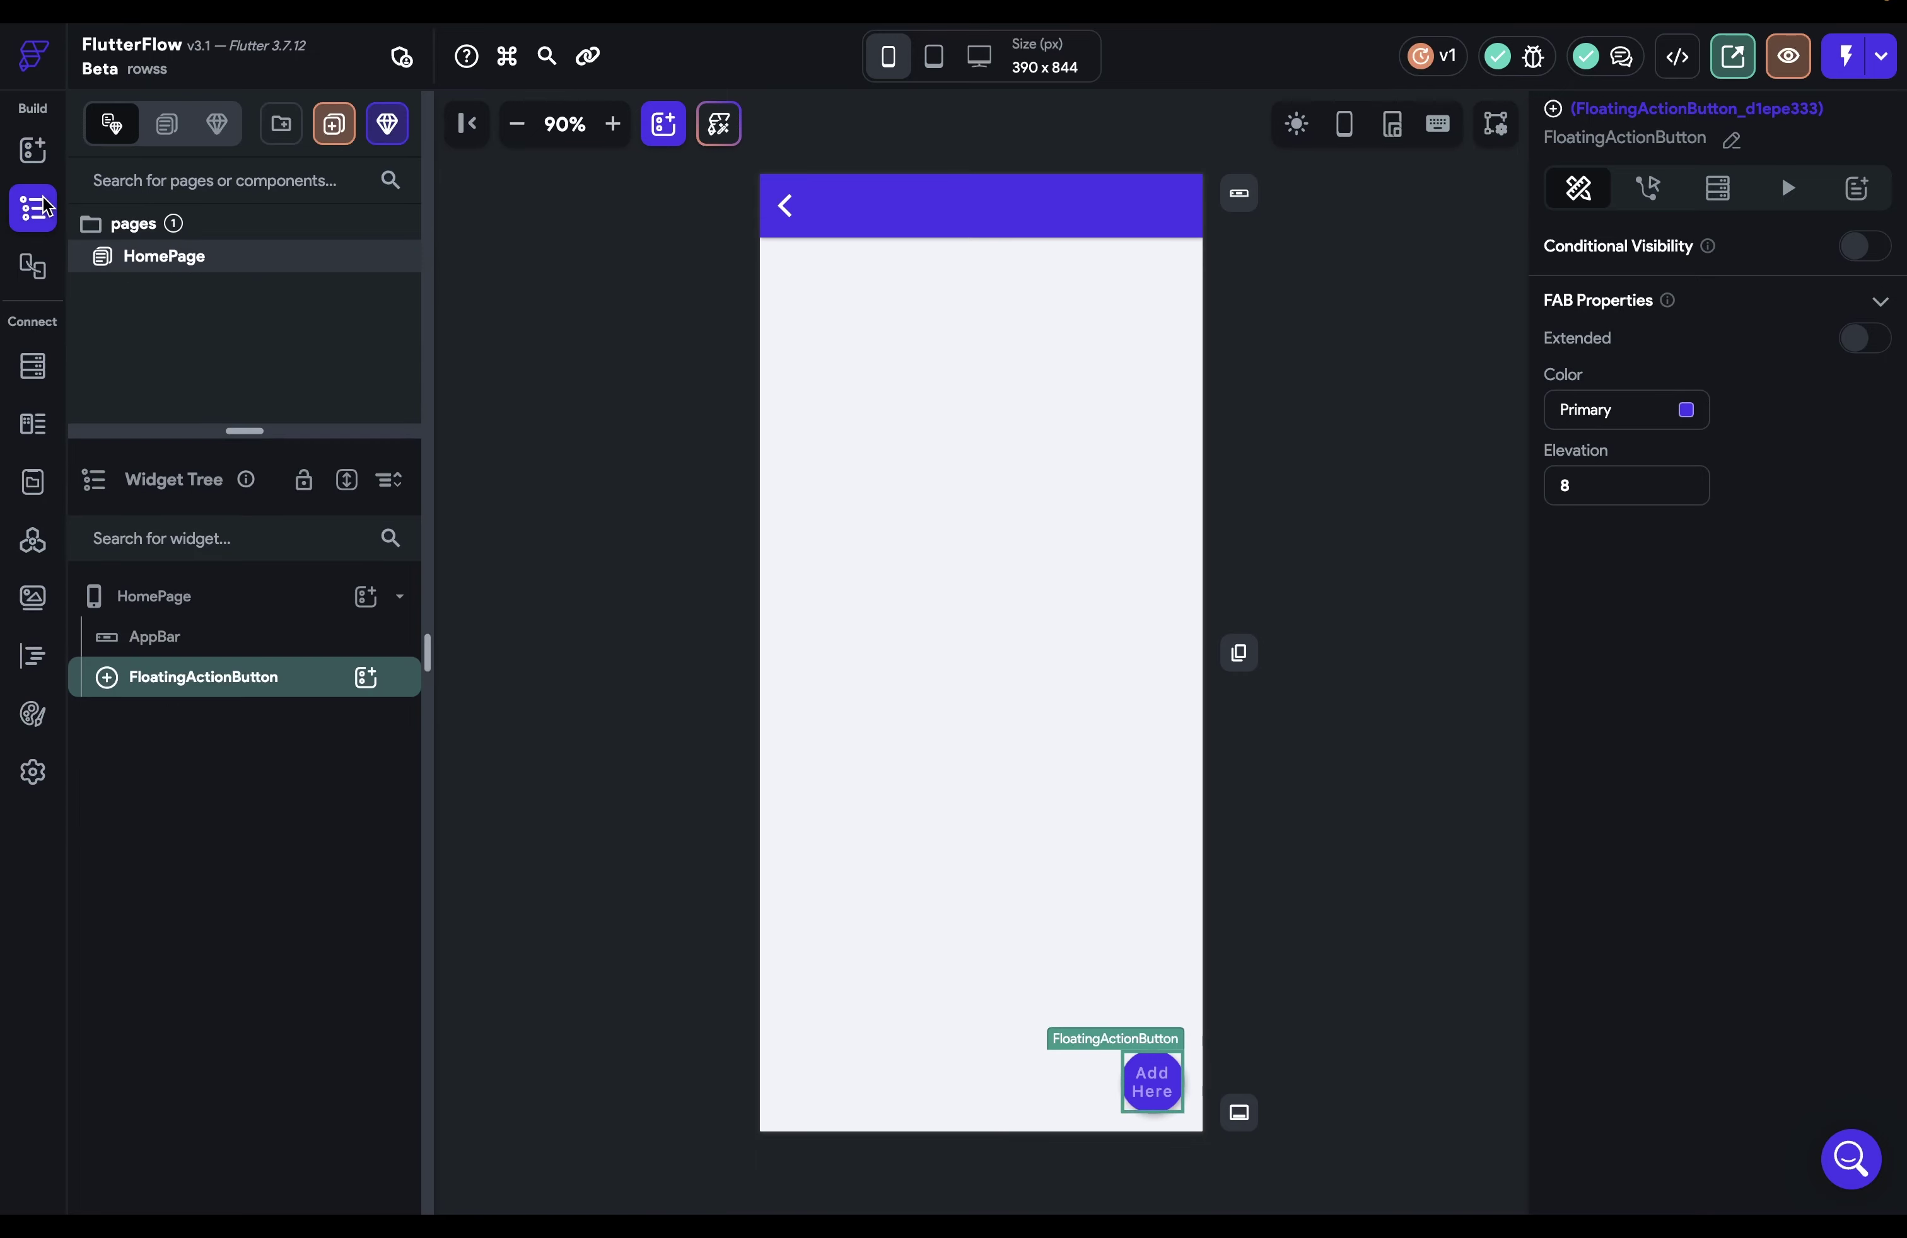
click(366, 596)
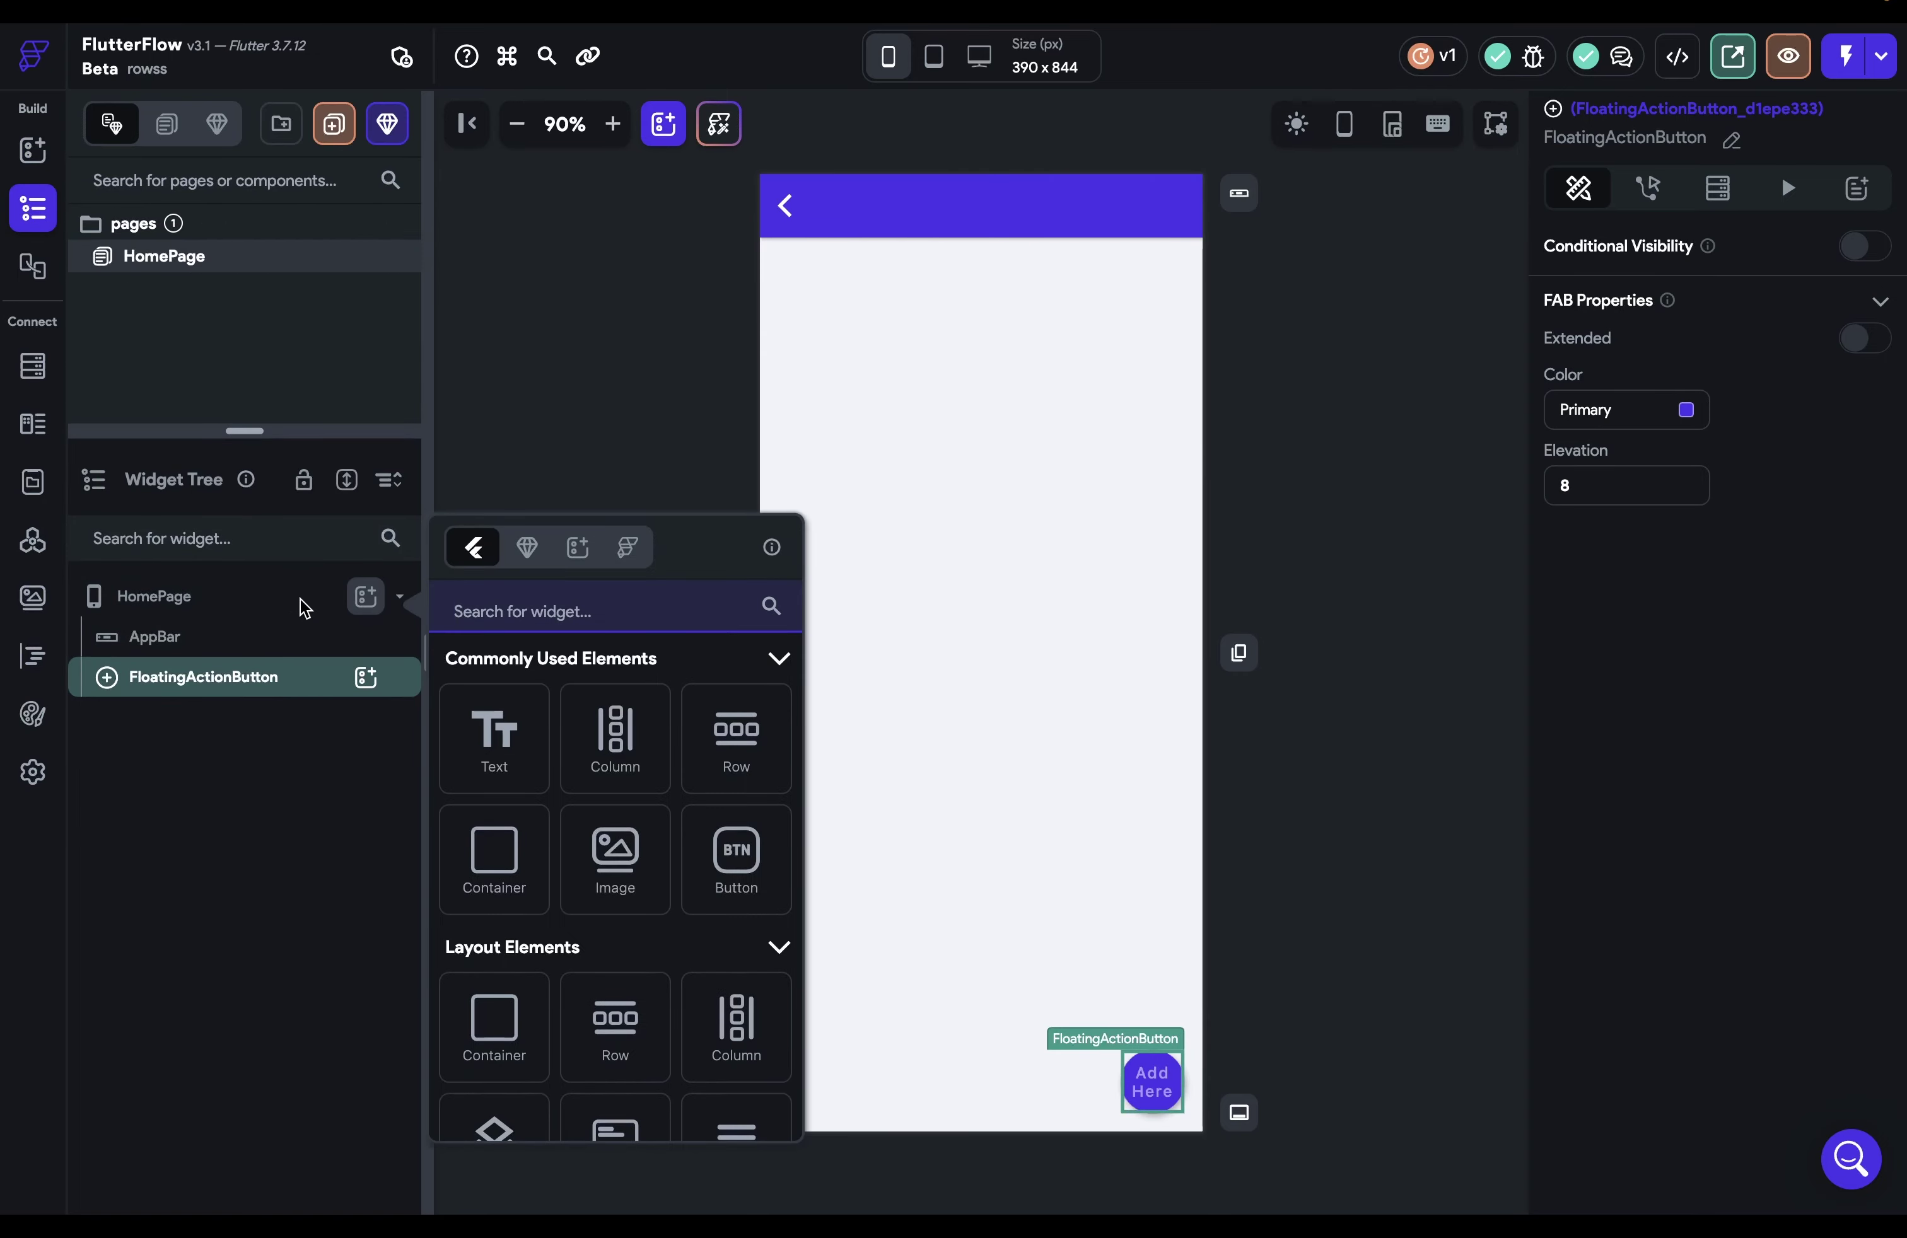
click(621, 743)
click(366, 717)
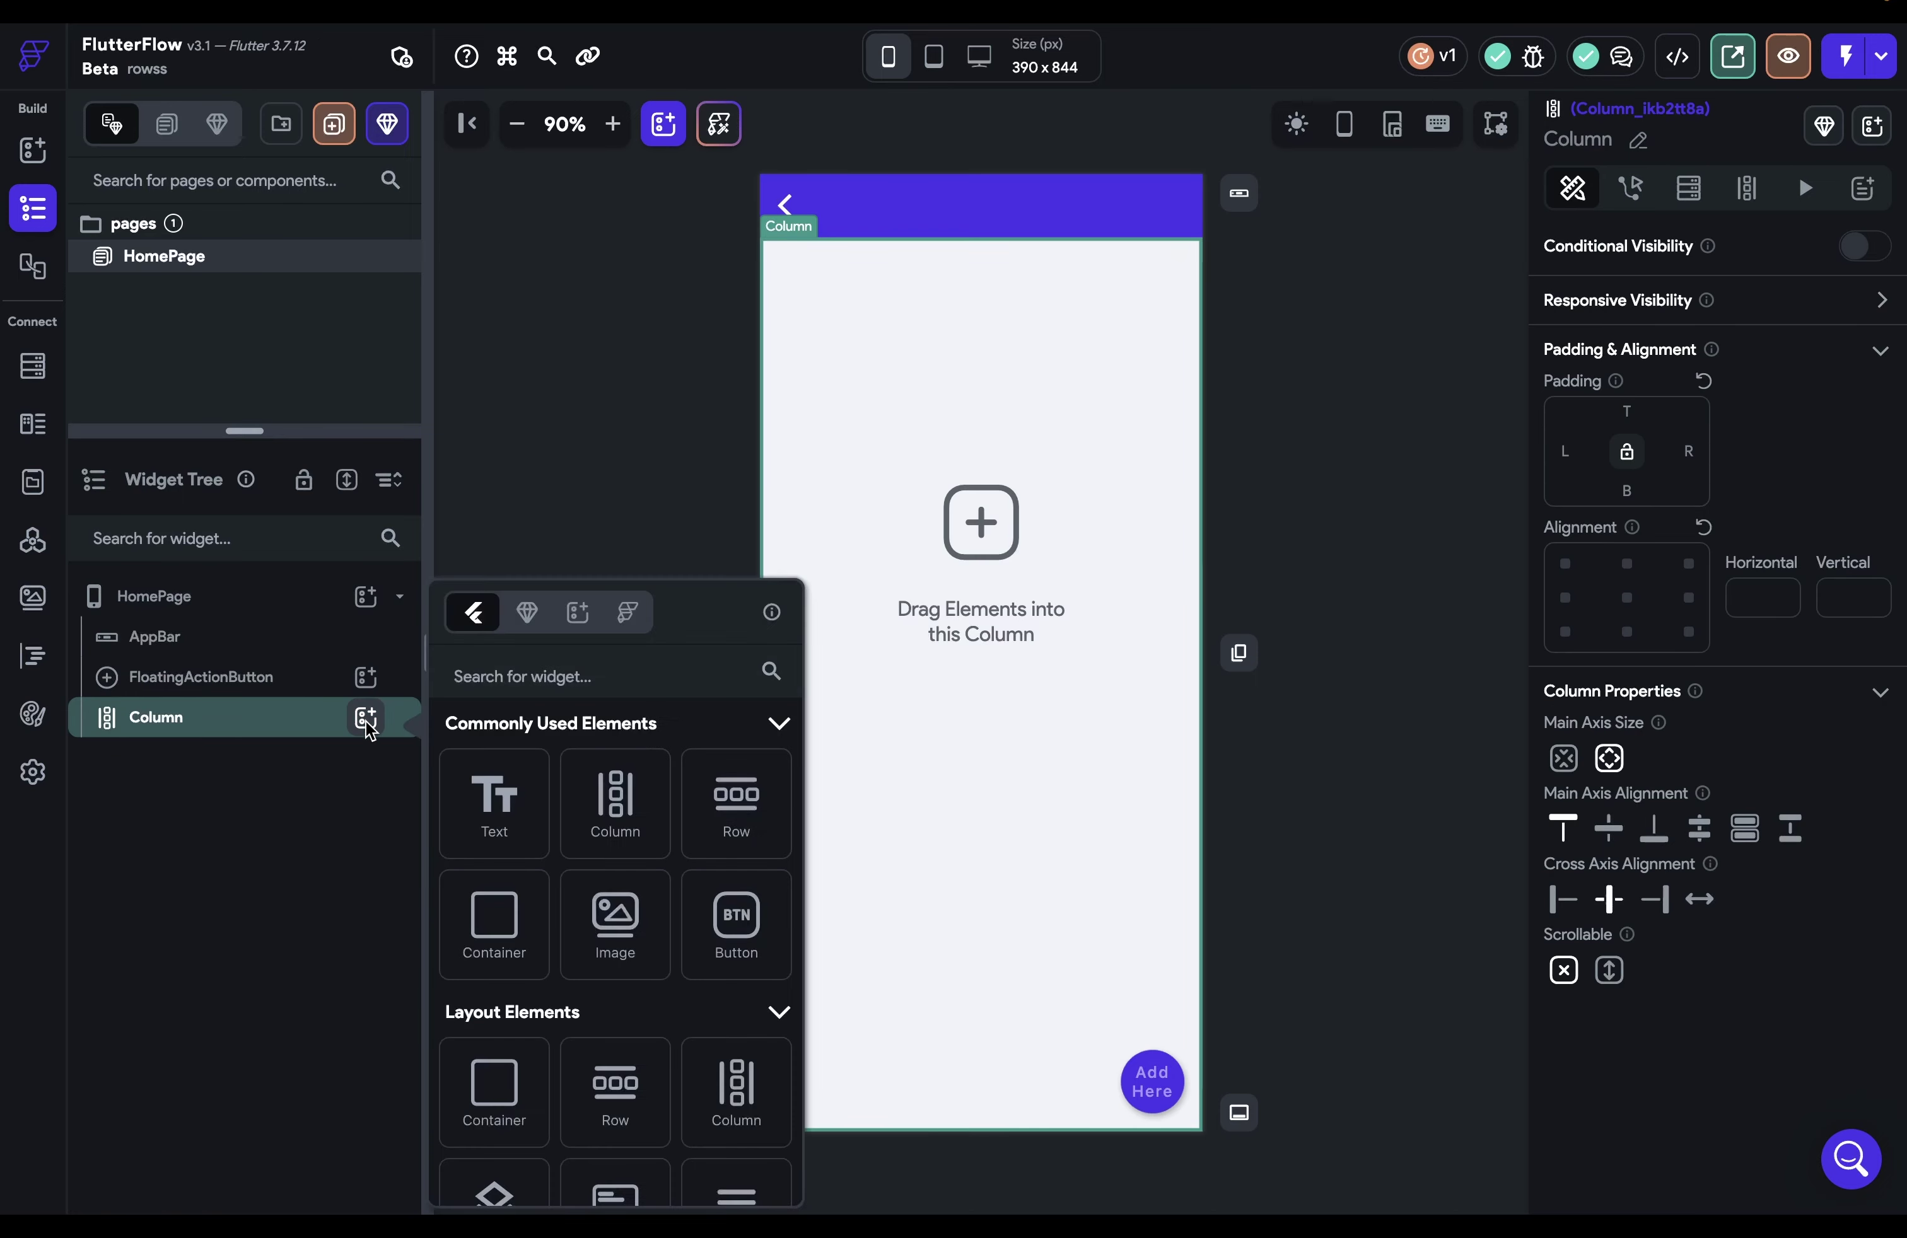
click(723, 907)
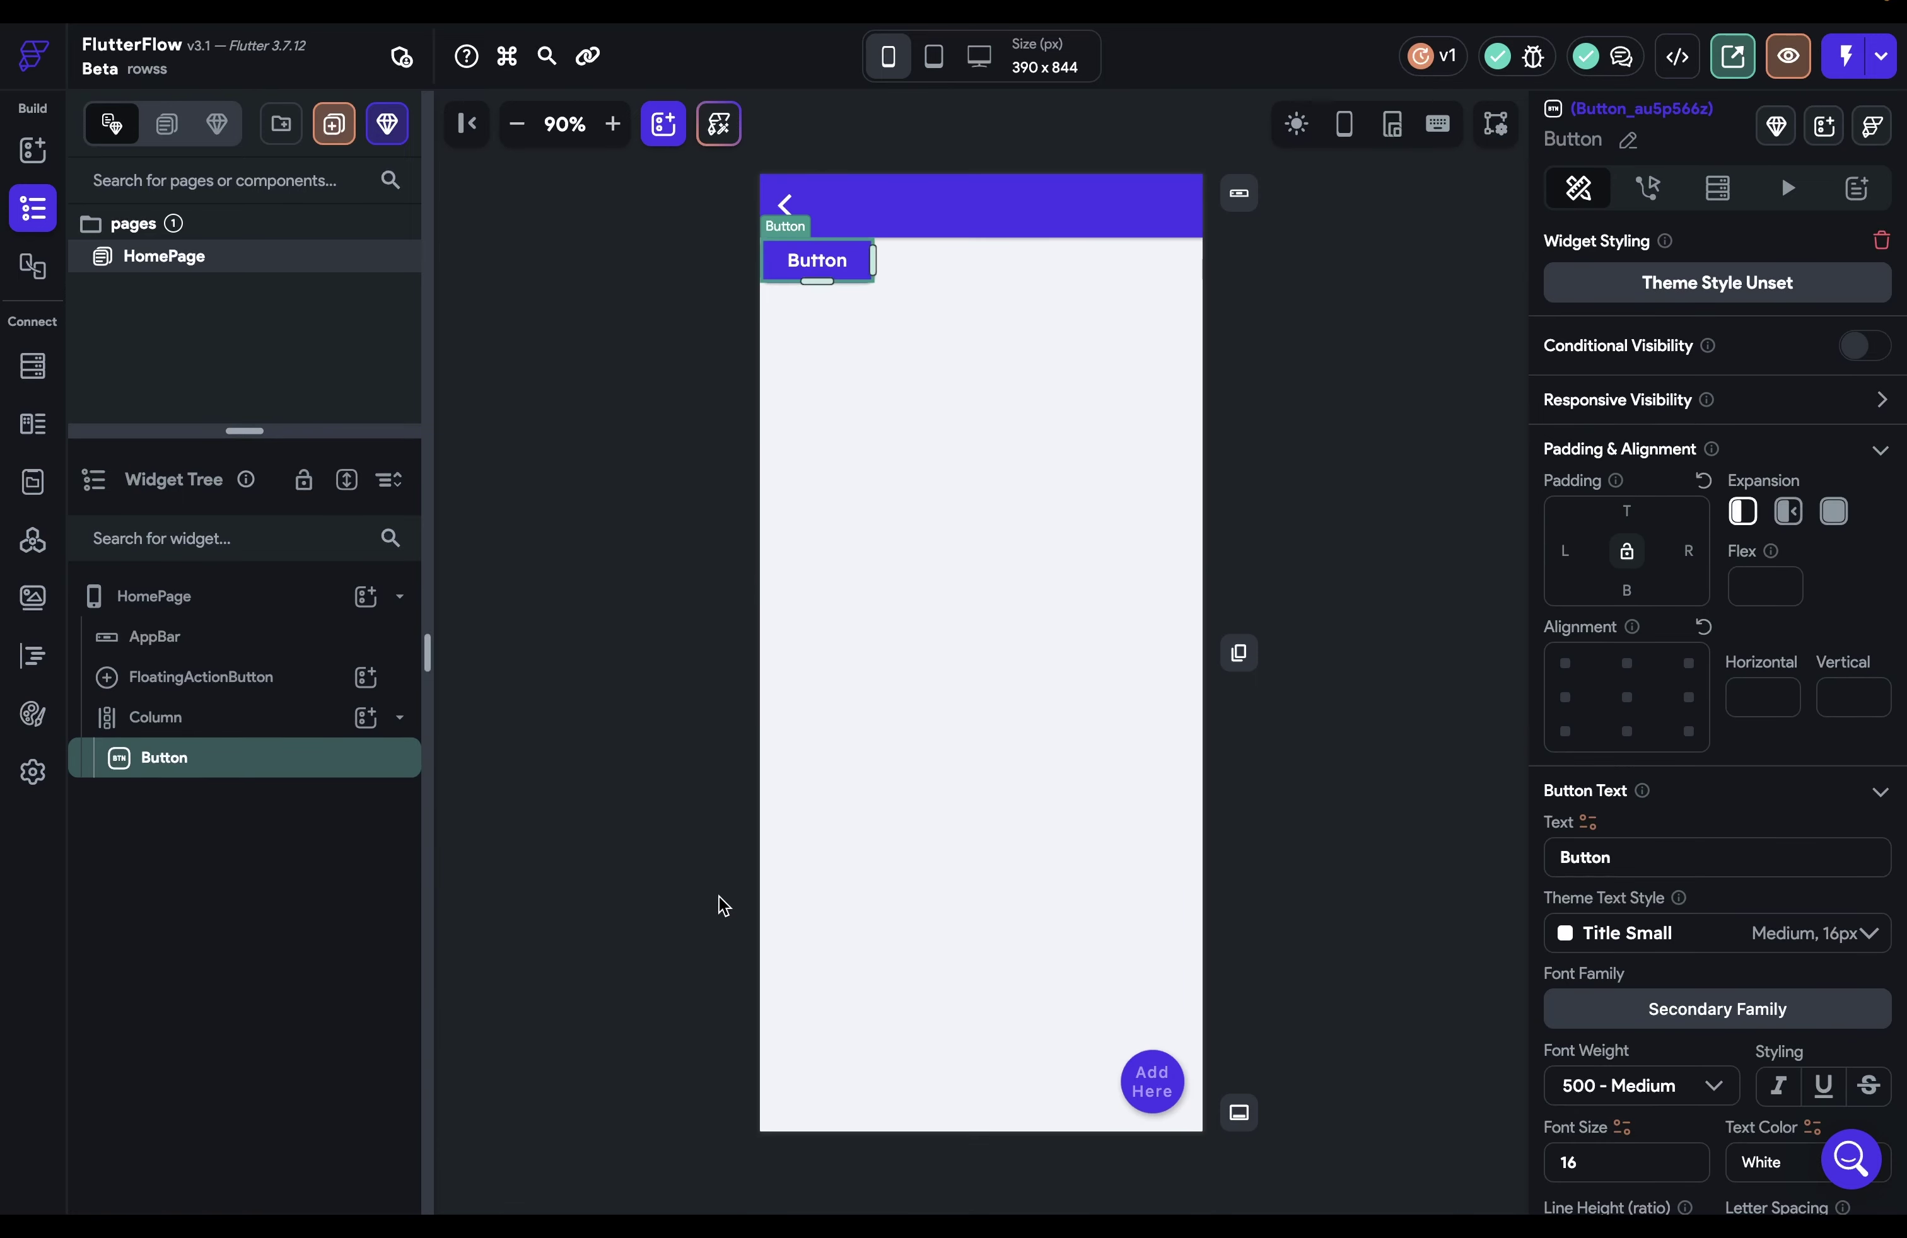
click(400, 717)
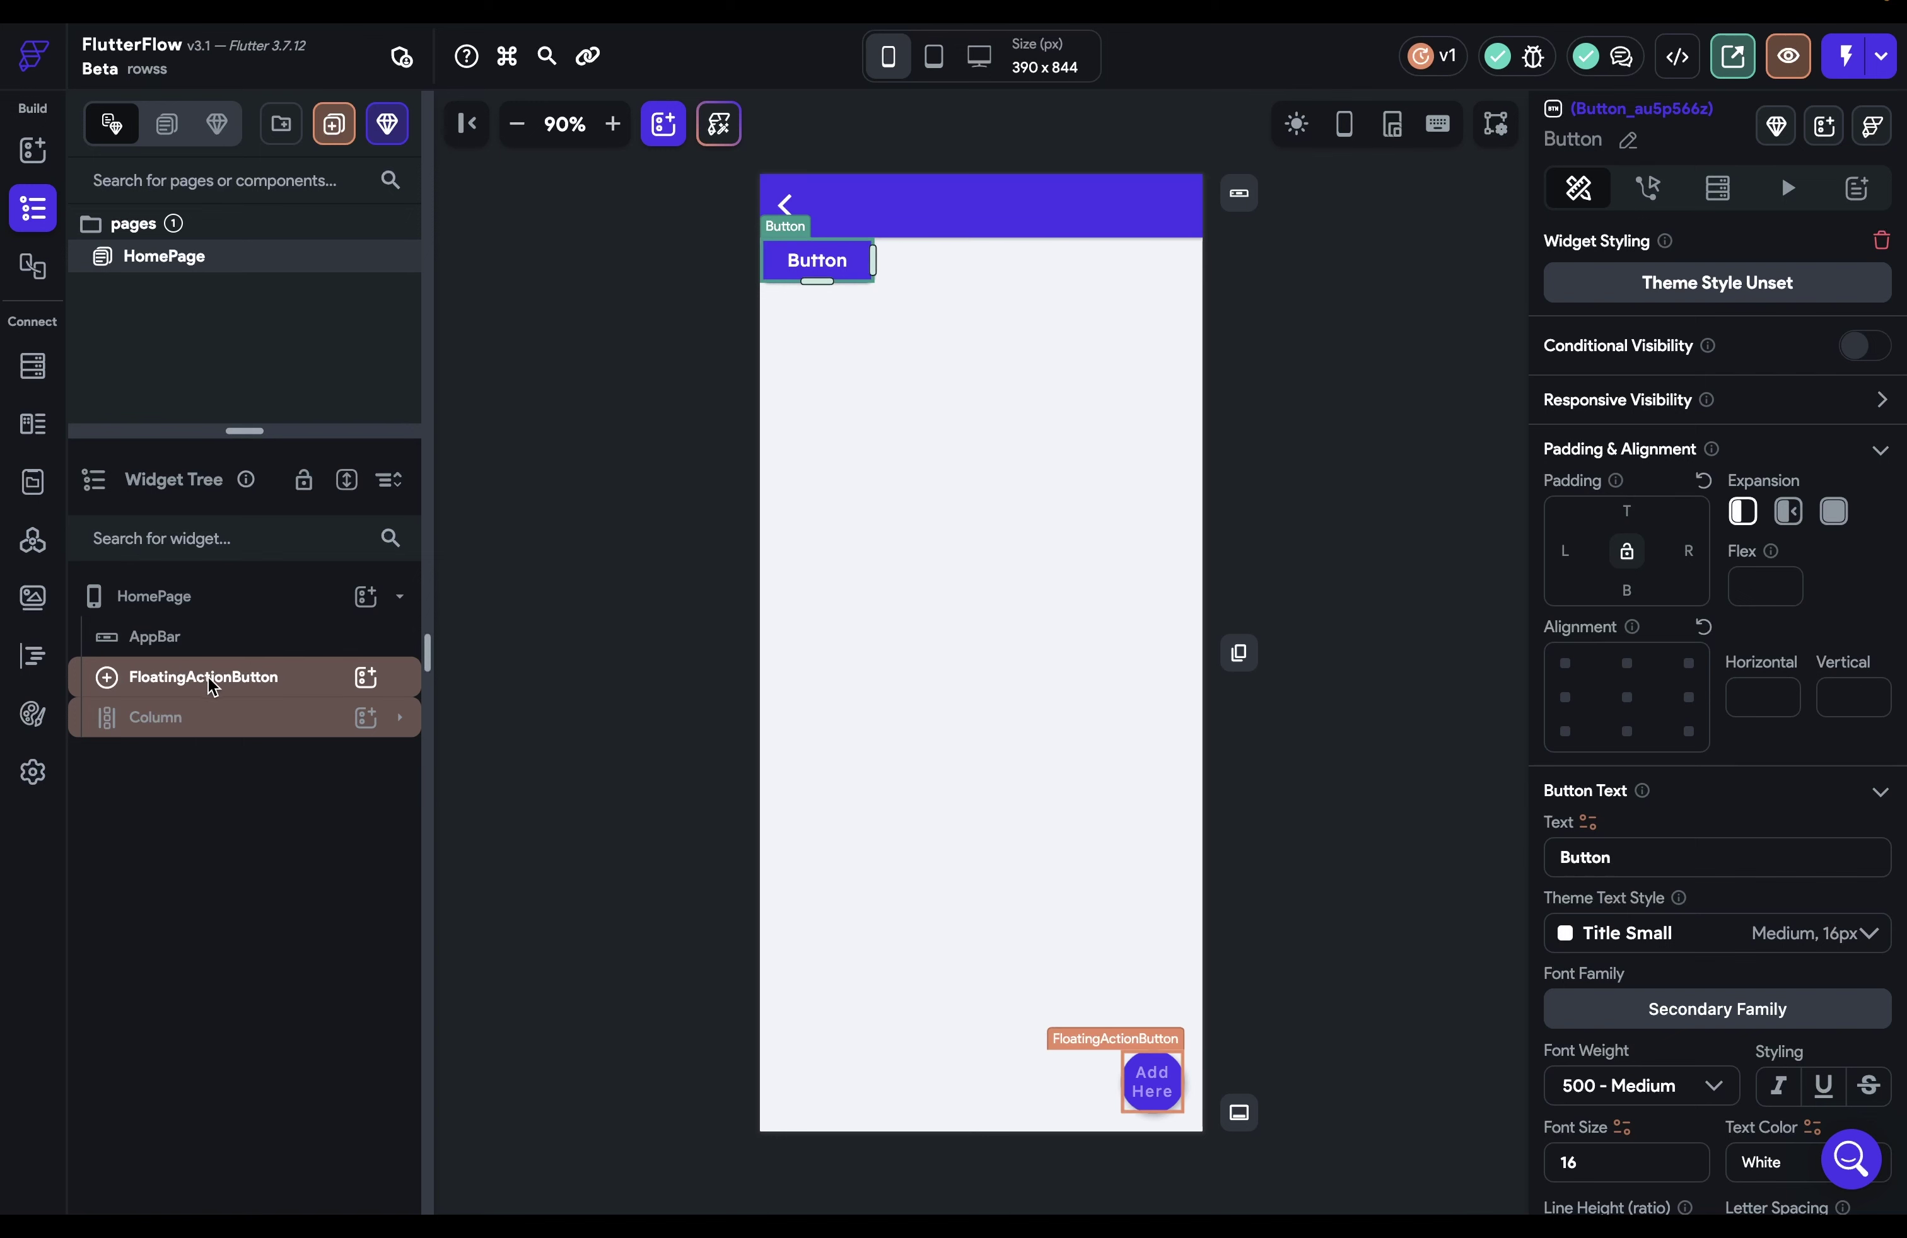
drag(172, 737, 387, 602)
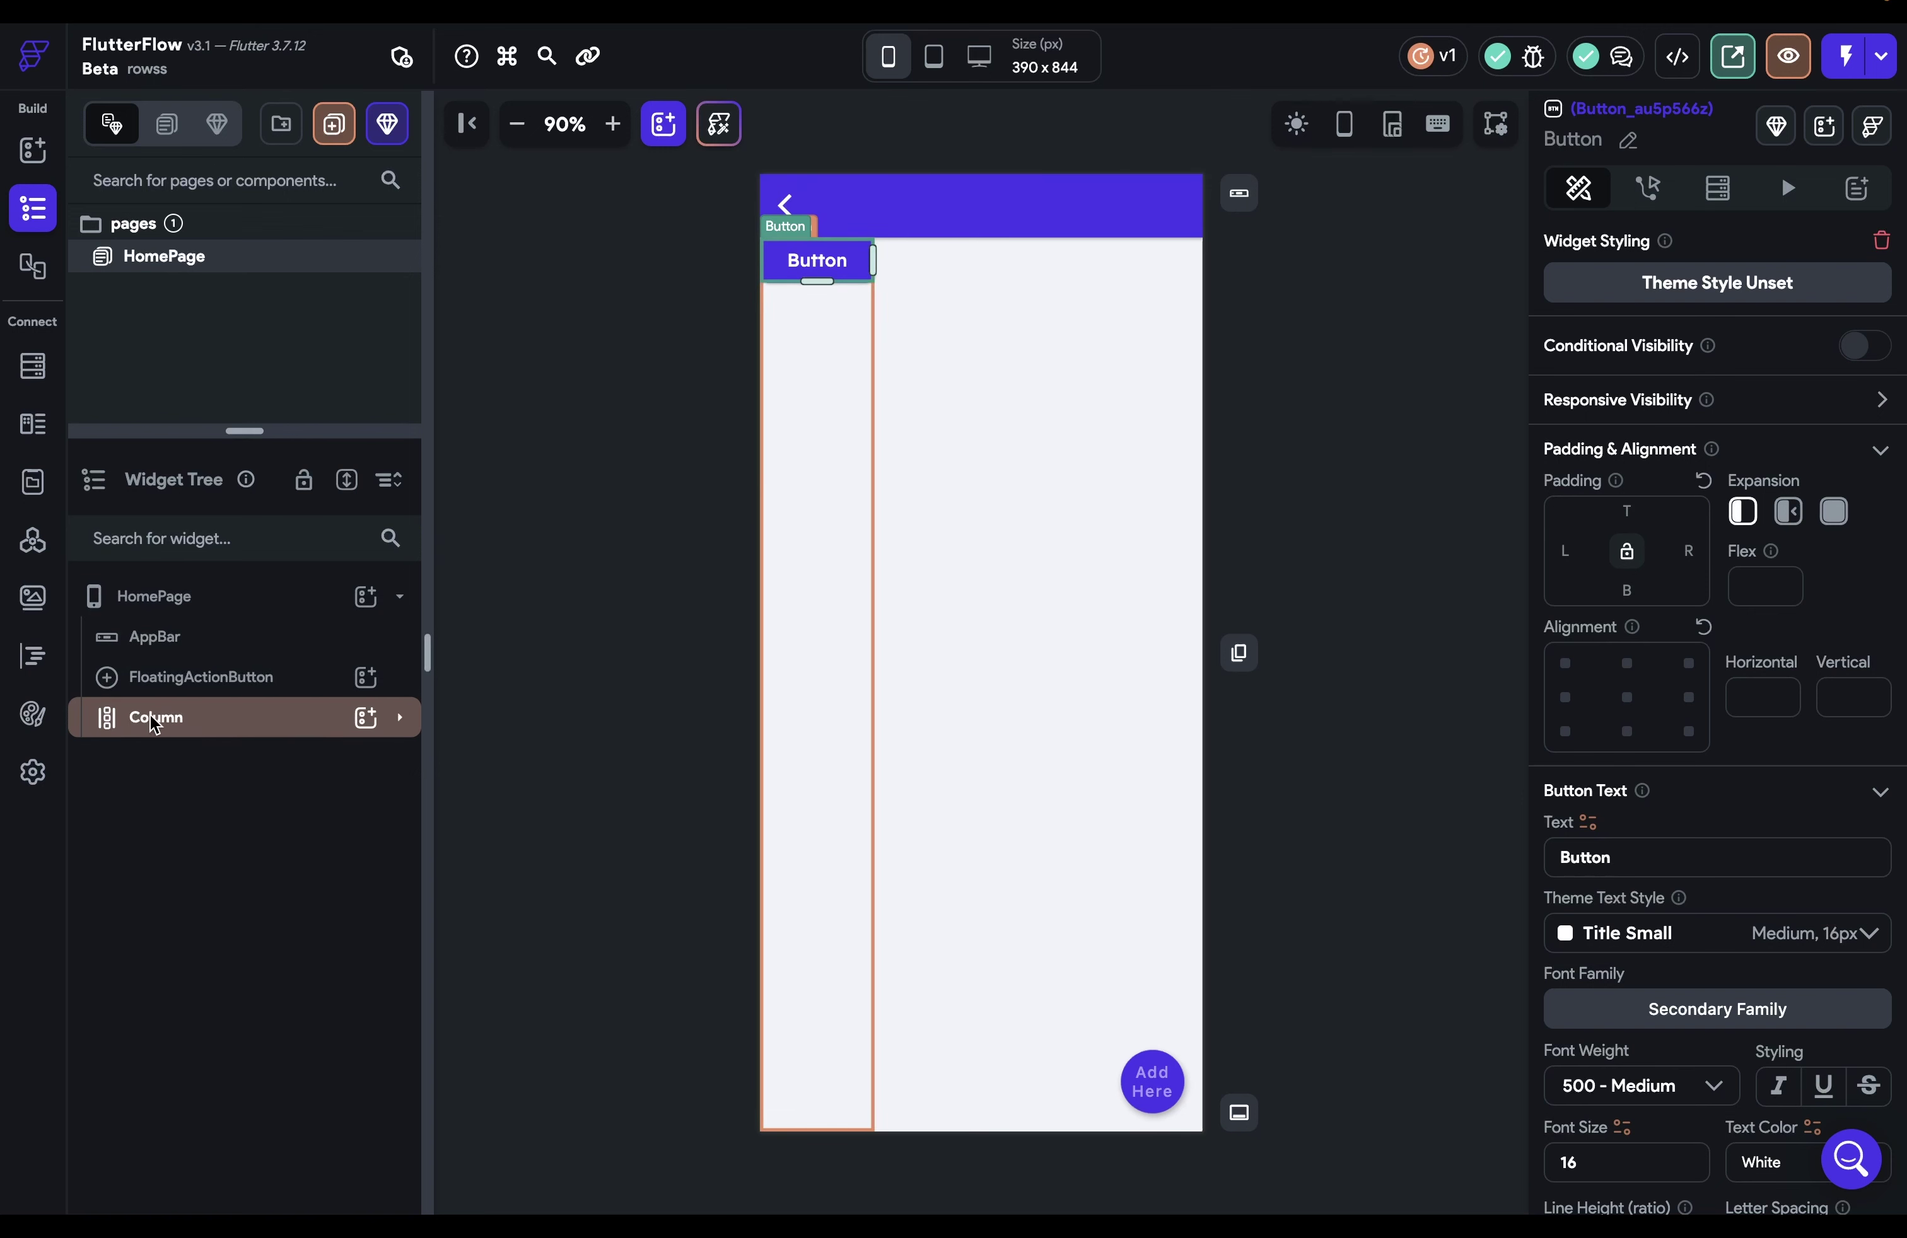
click(366, 596)
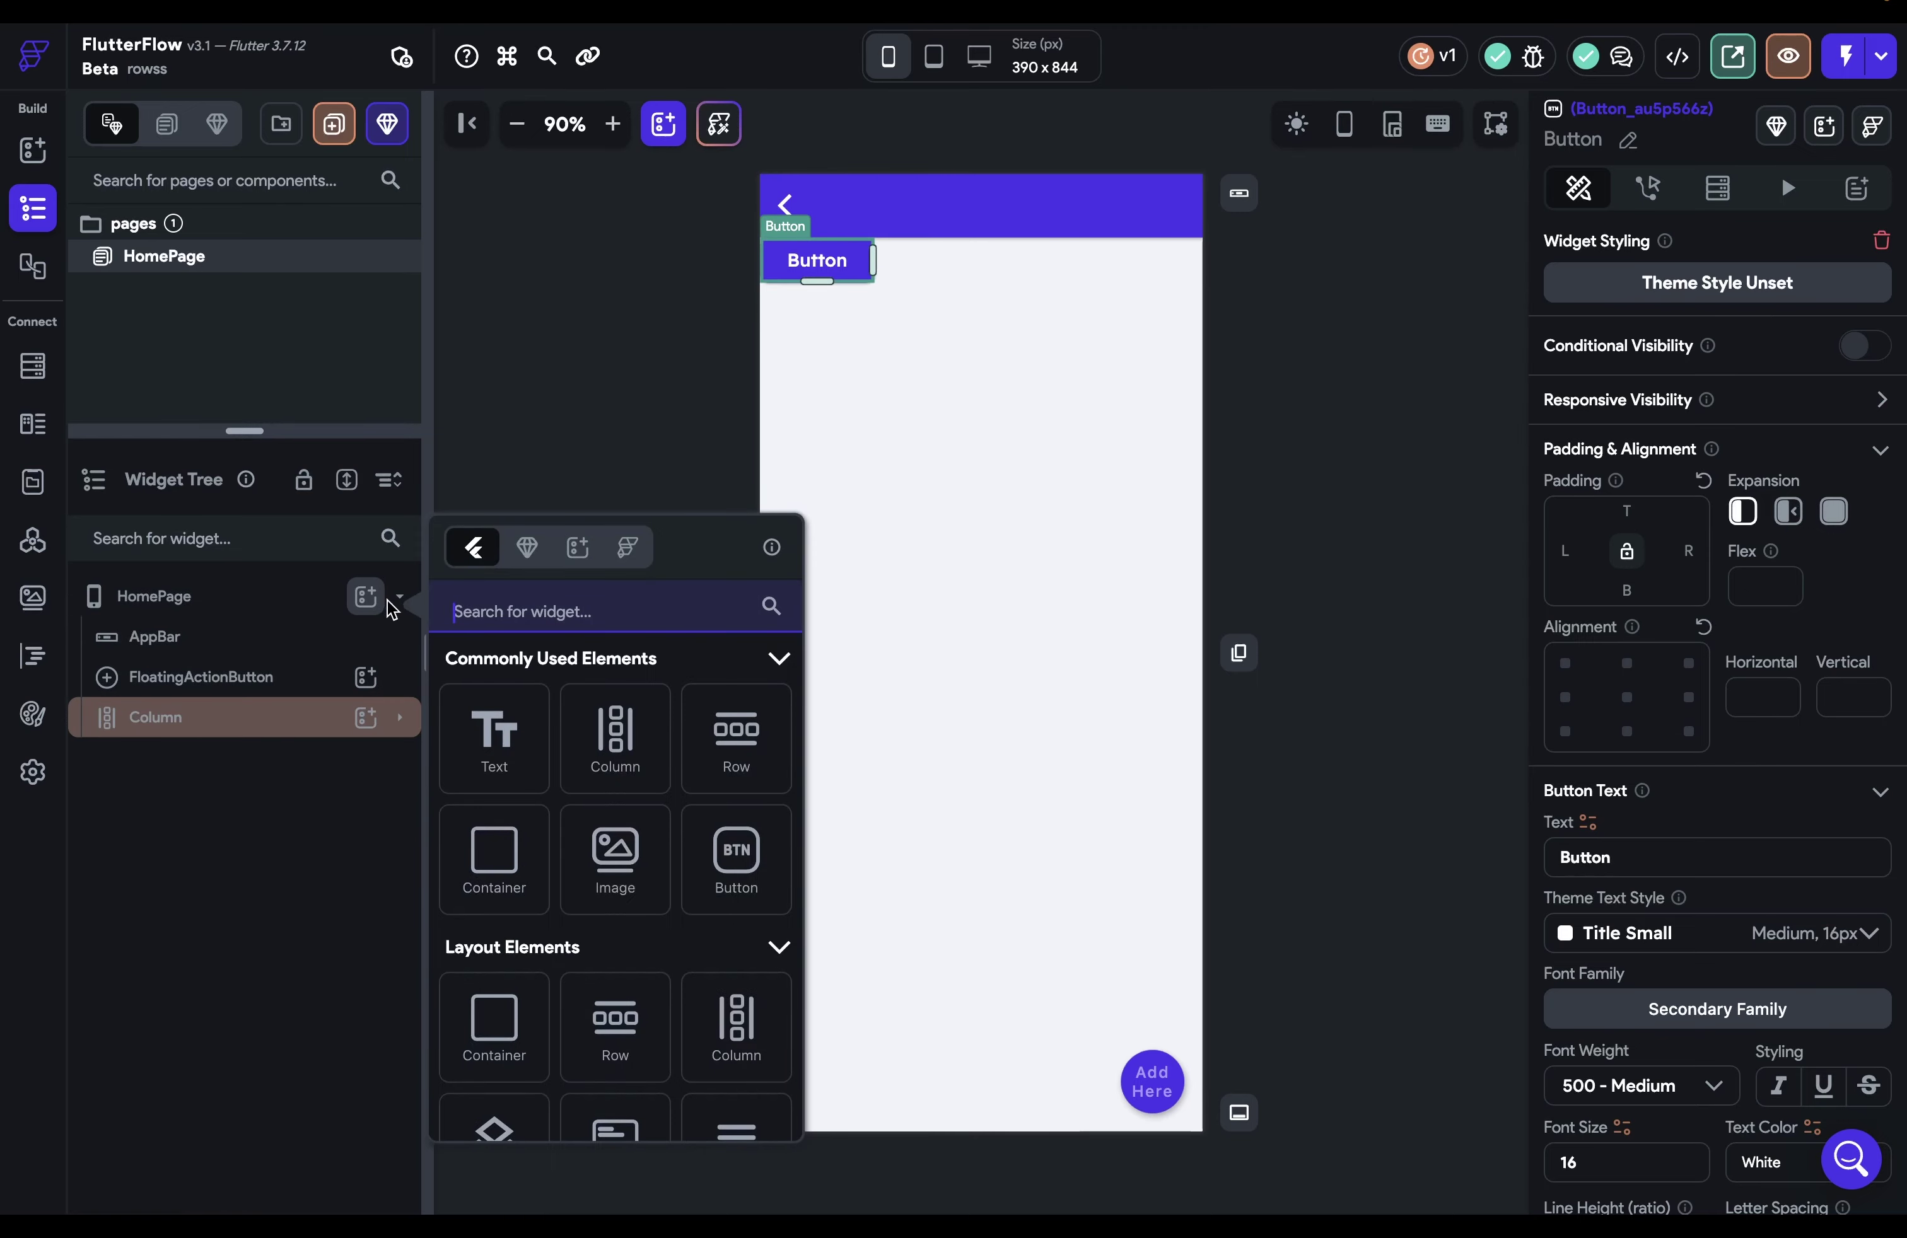
click(615, 736)
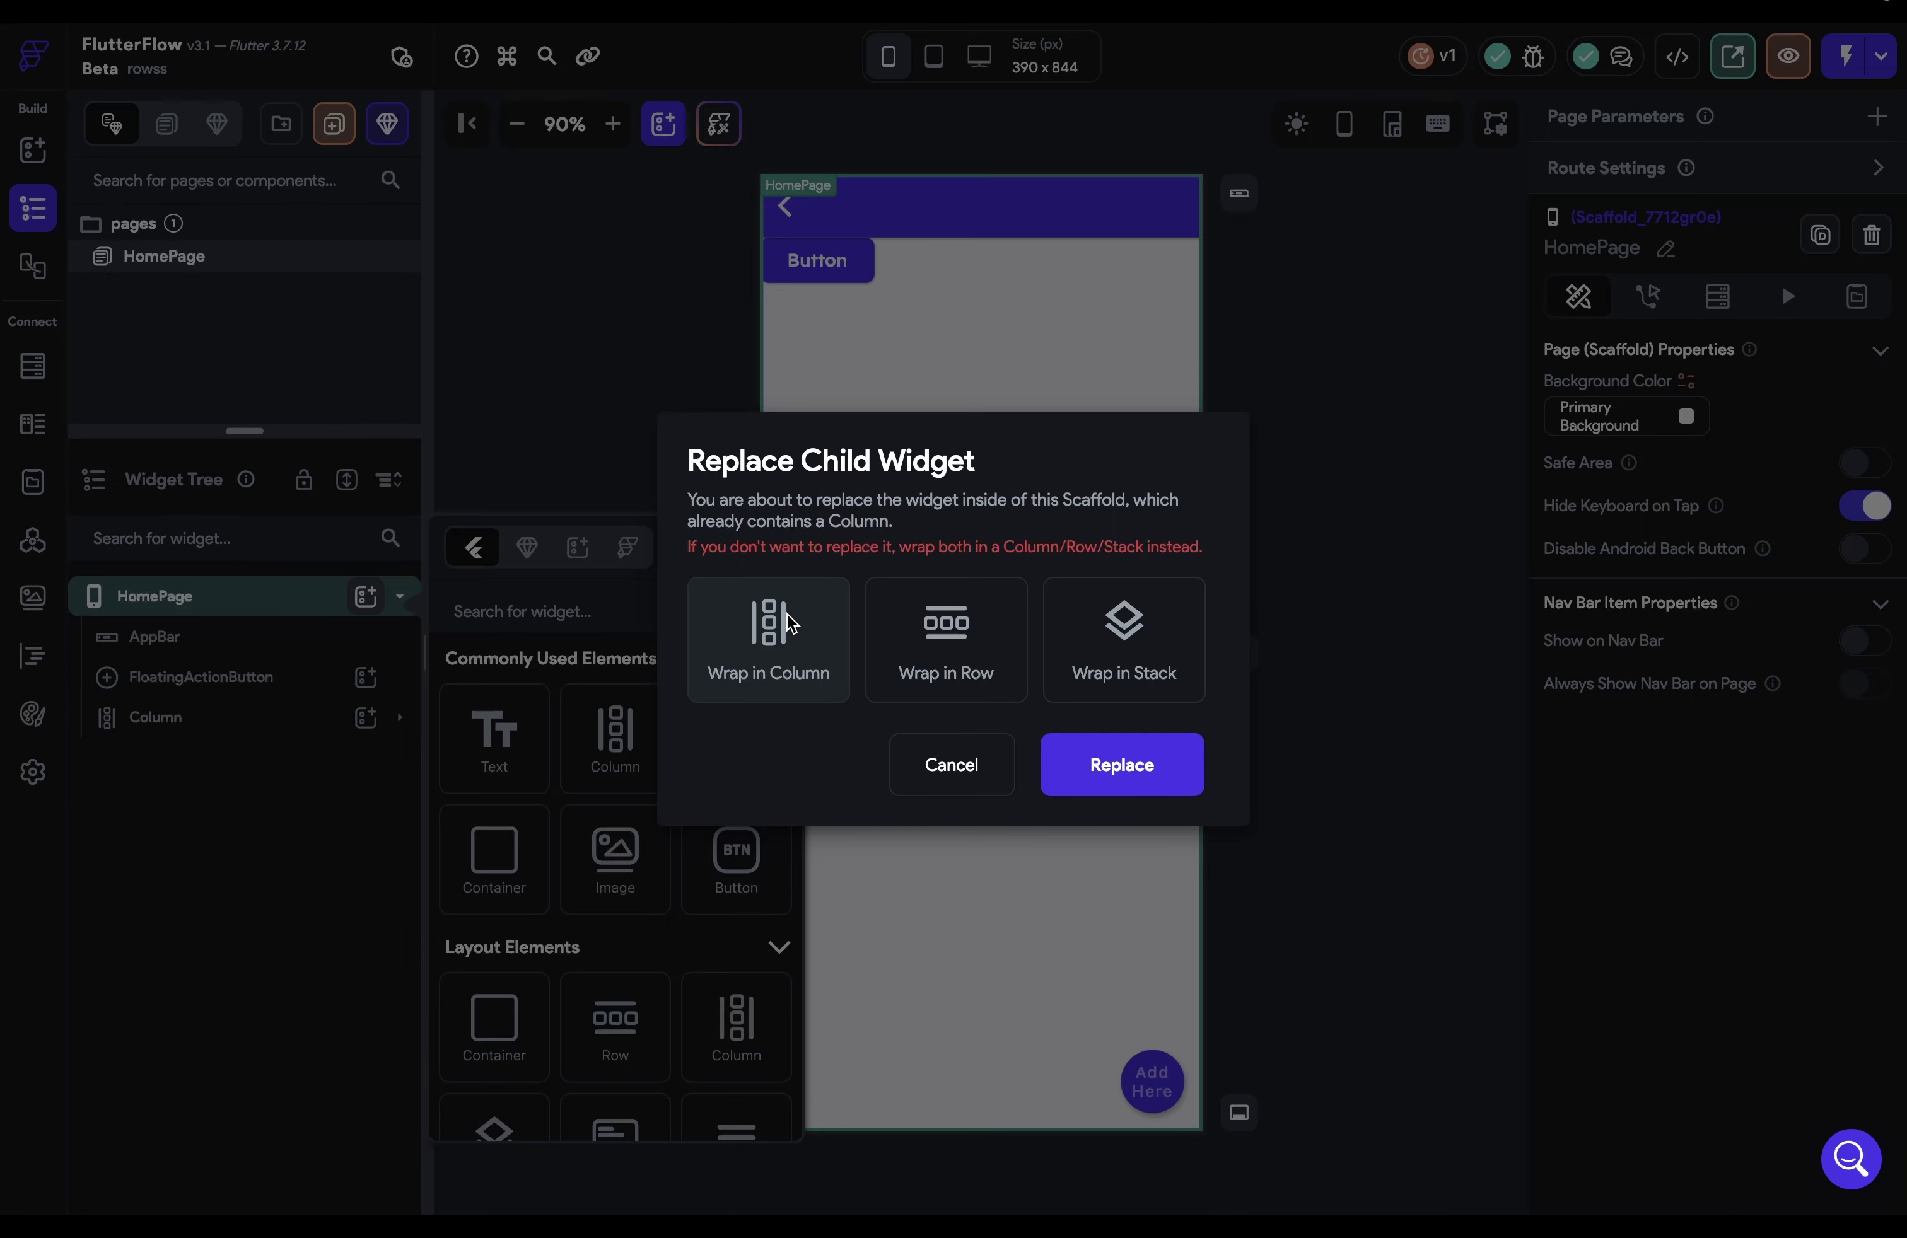
click(941, 760)
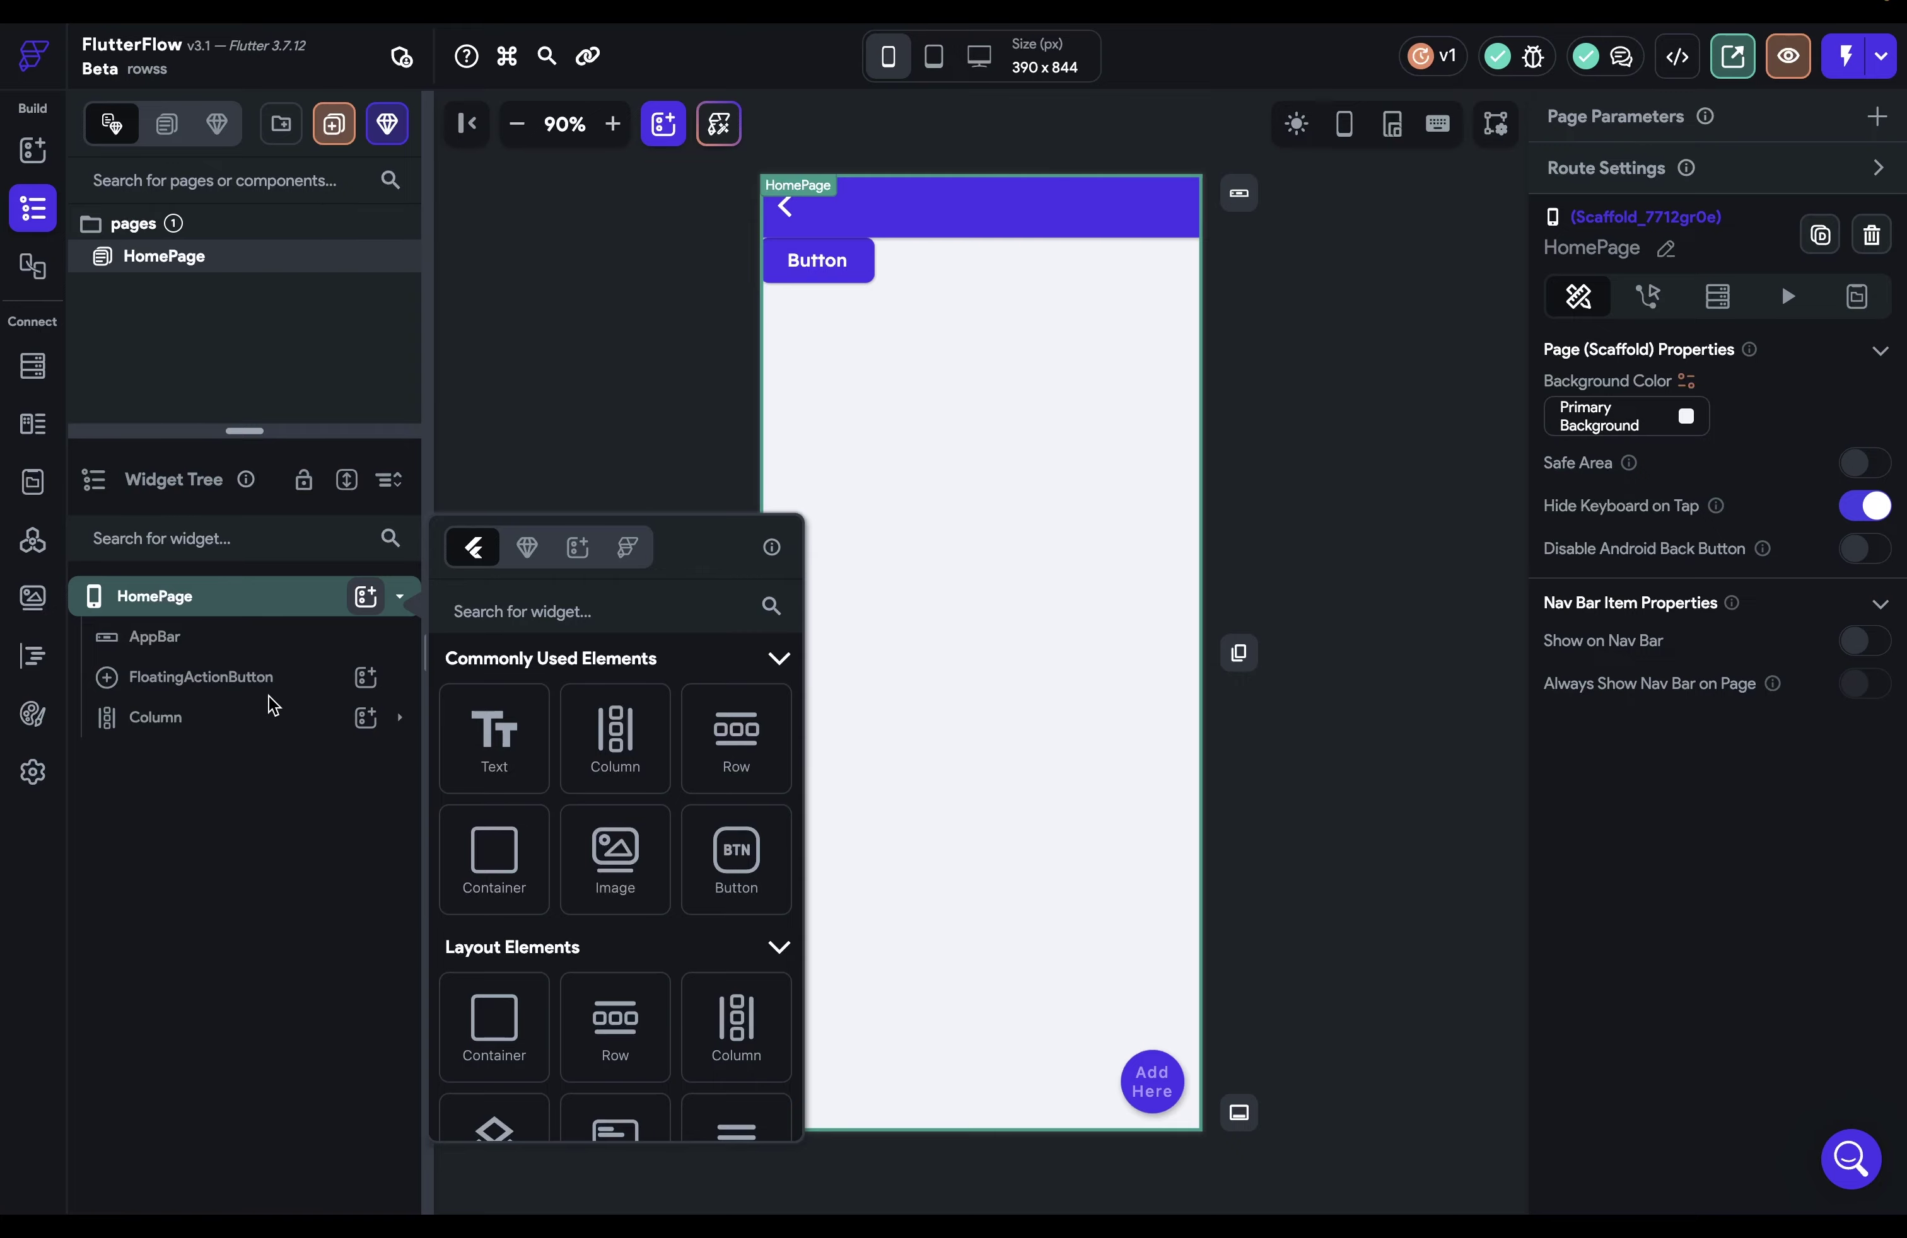
click(263, 740)
View the generated HomePage code, examine the Scaffold's floatingActionButton, appBar and body properties, and return to the page builder.
click(1676, 60)
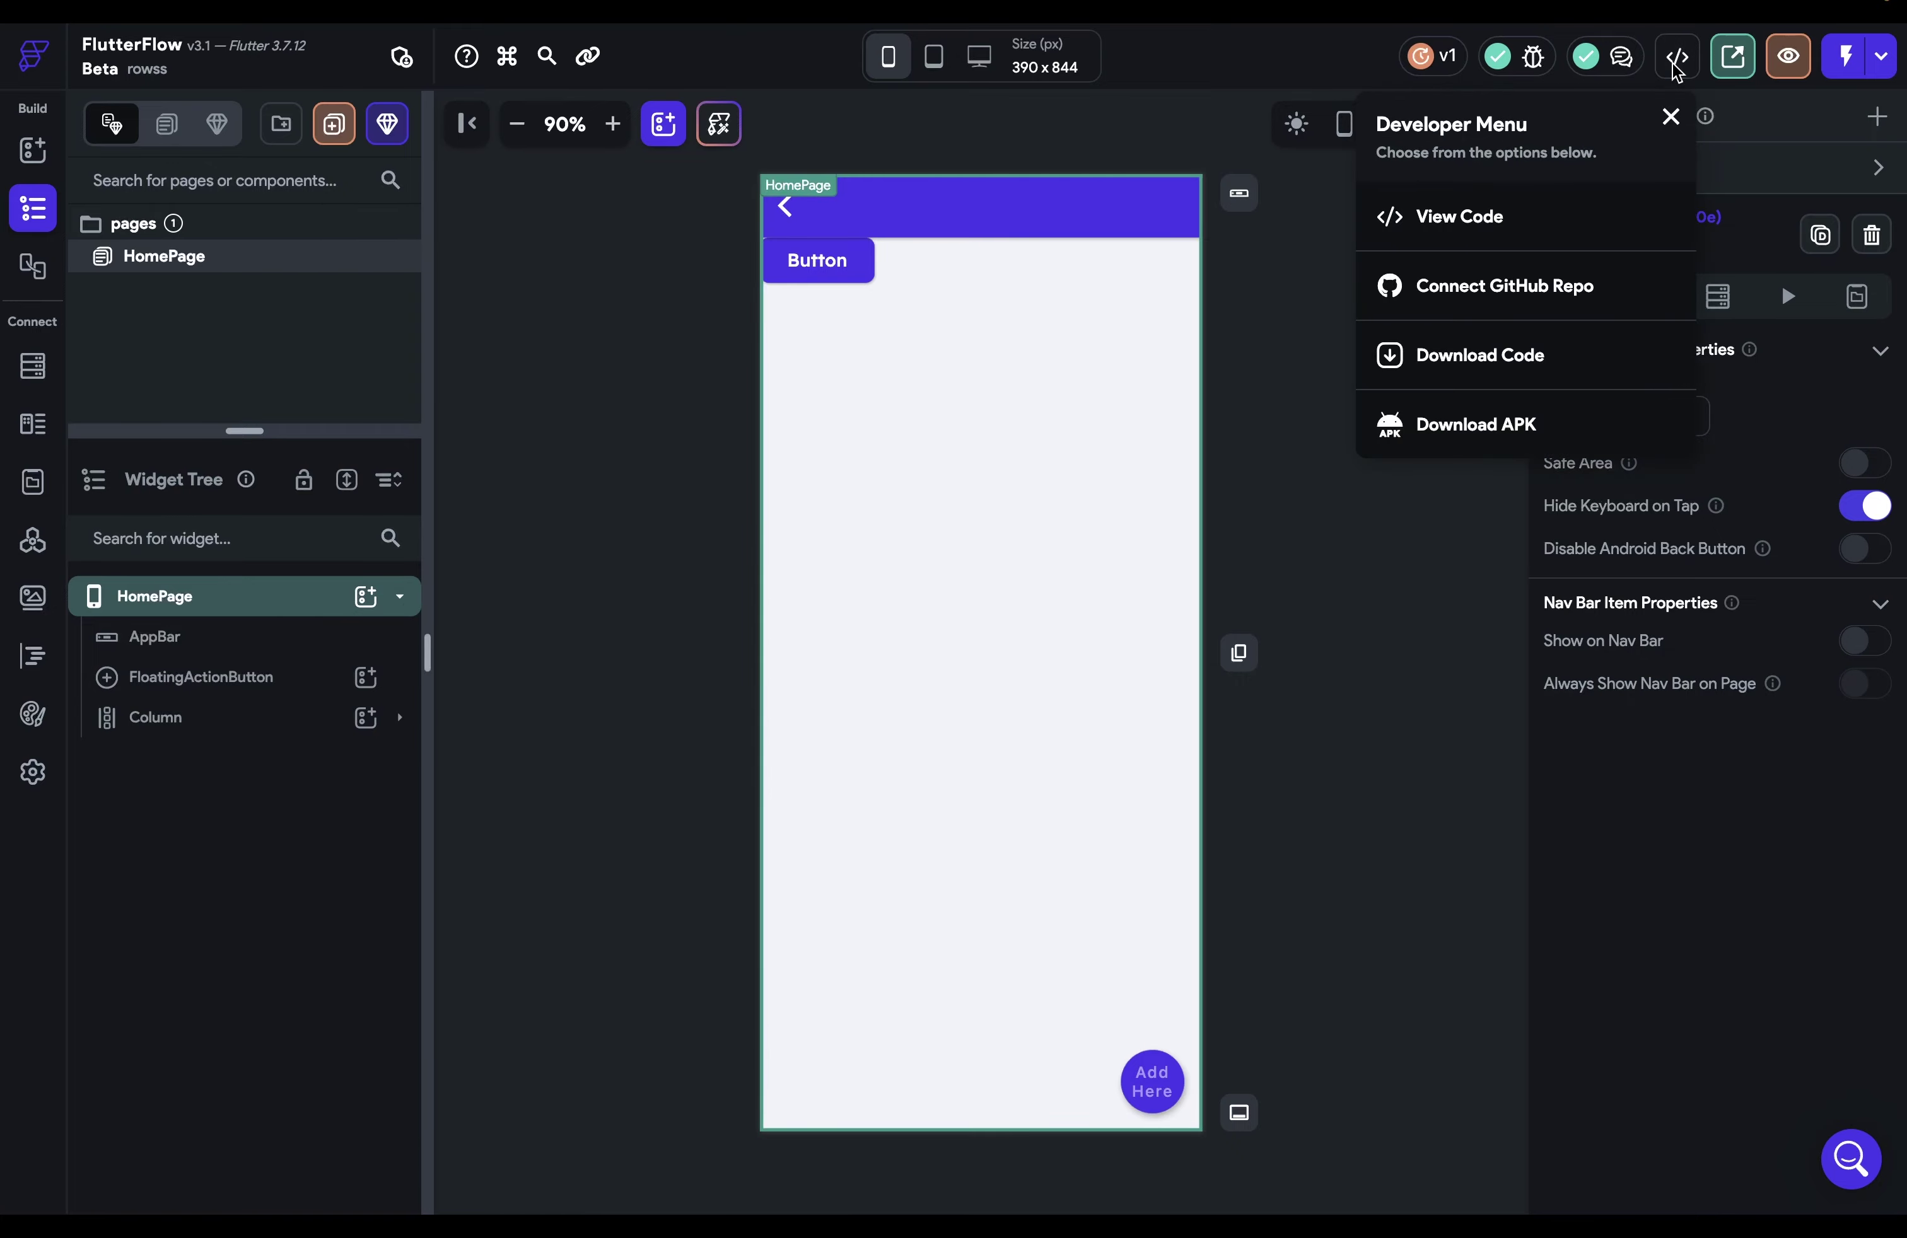
click(1529, 227)
scroll(1005, 583, down, 10)
scroll(1005, 583, up, 5)
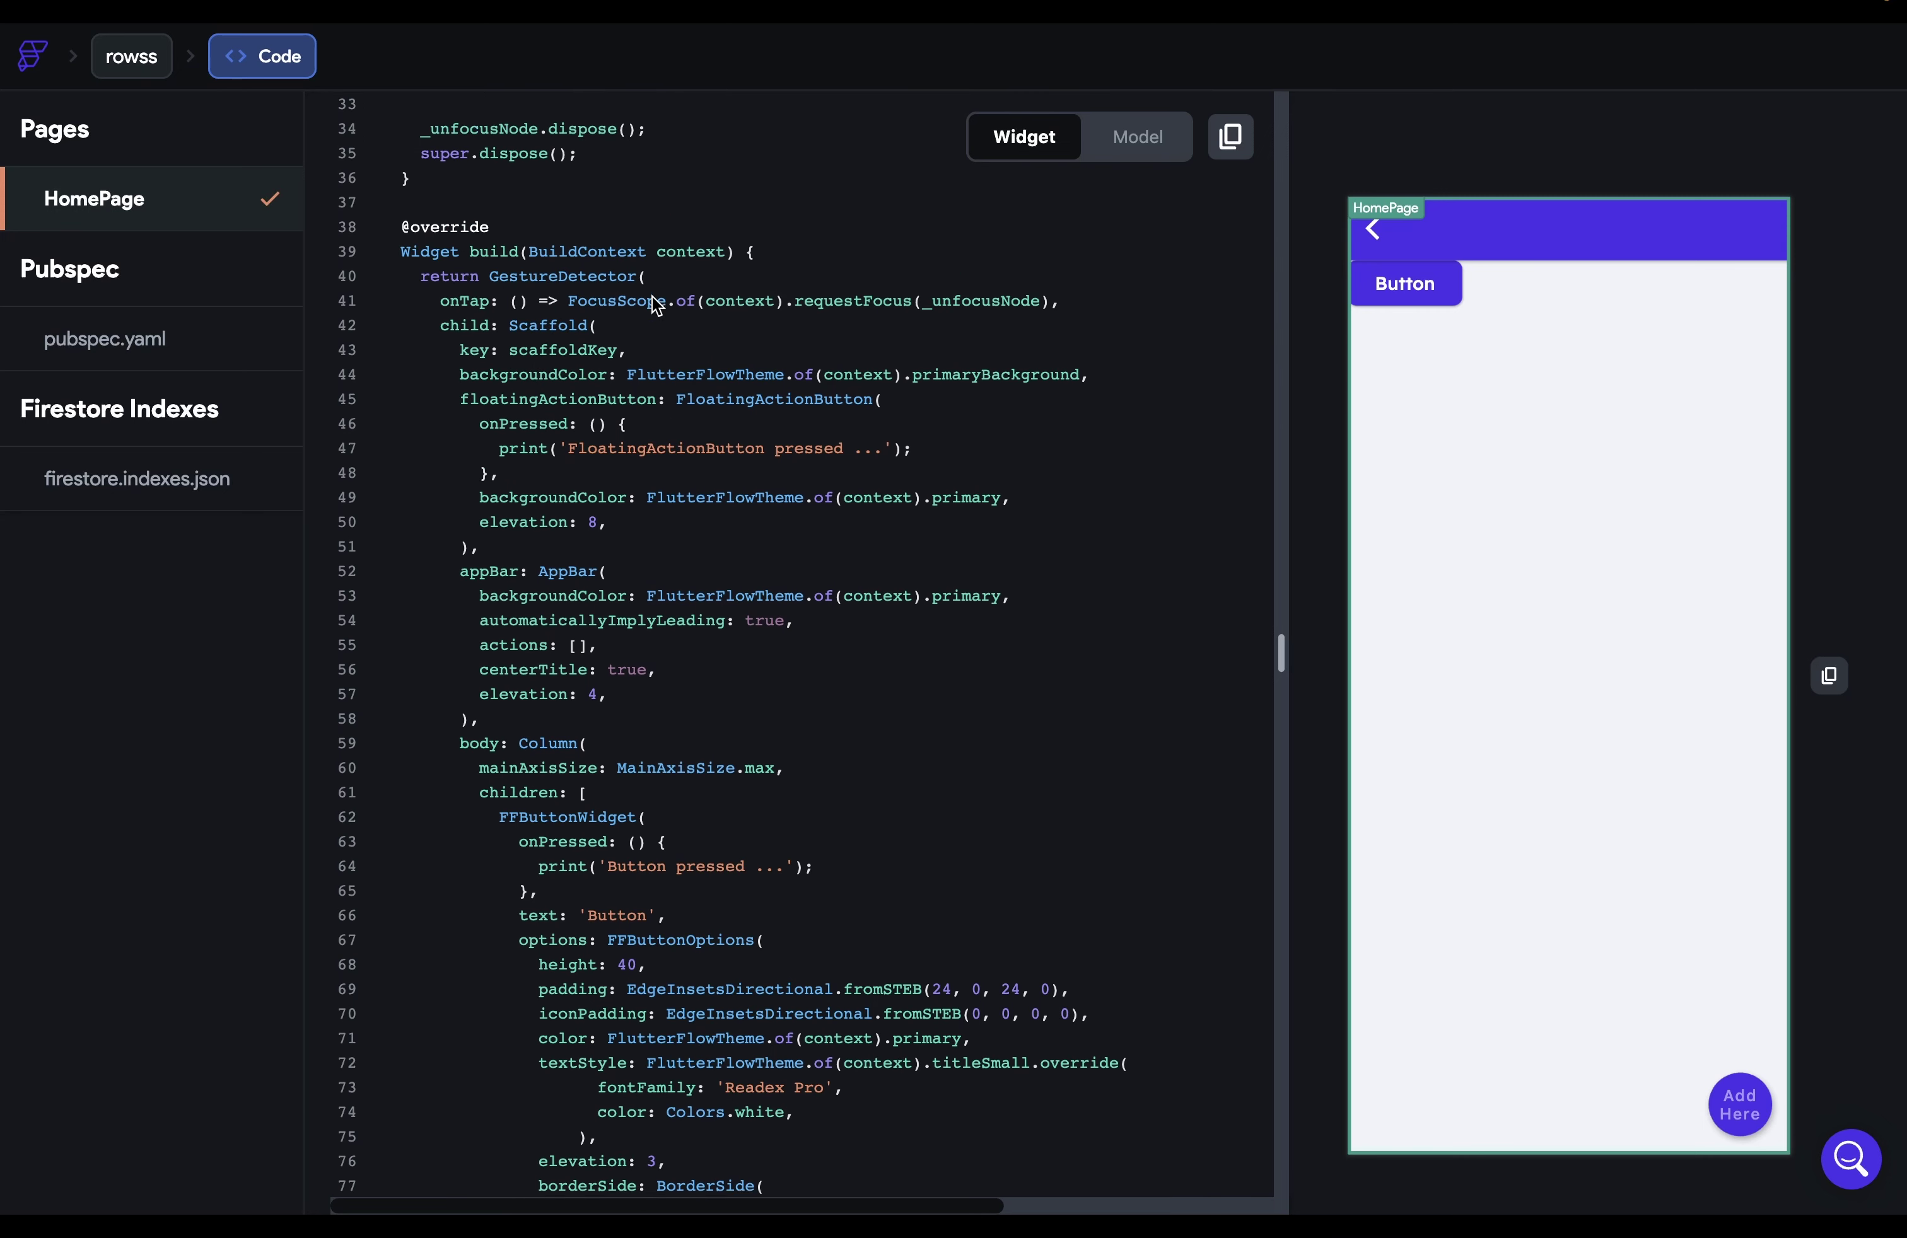
scroll(595, 326, up, 1)
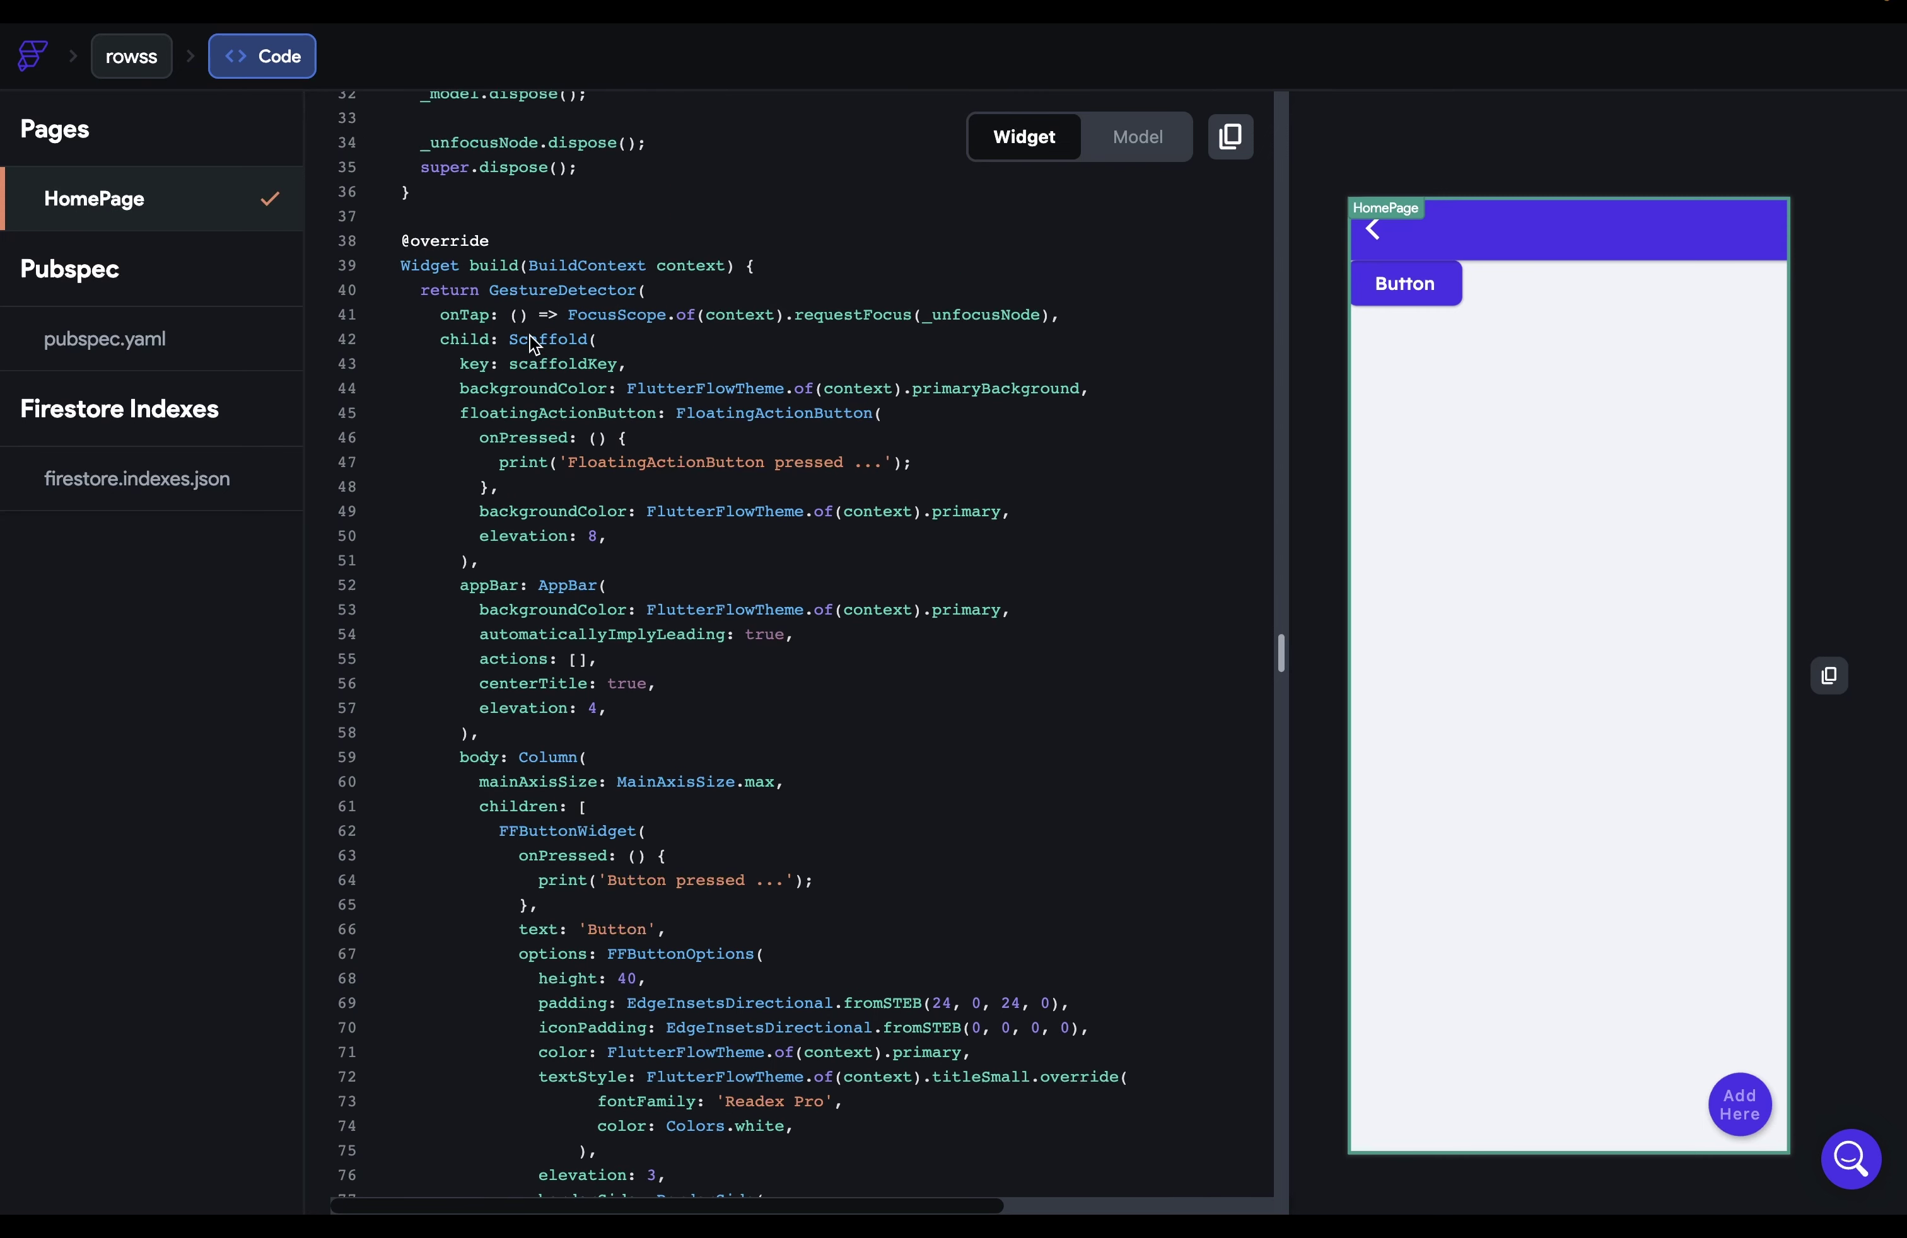
drag(460, 413, 658, 422)
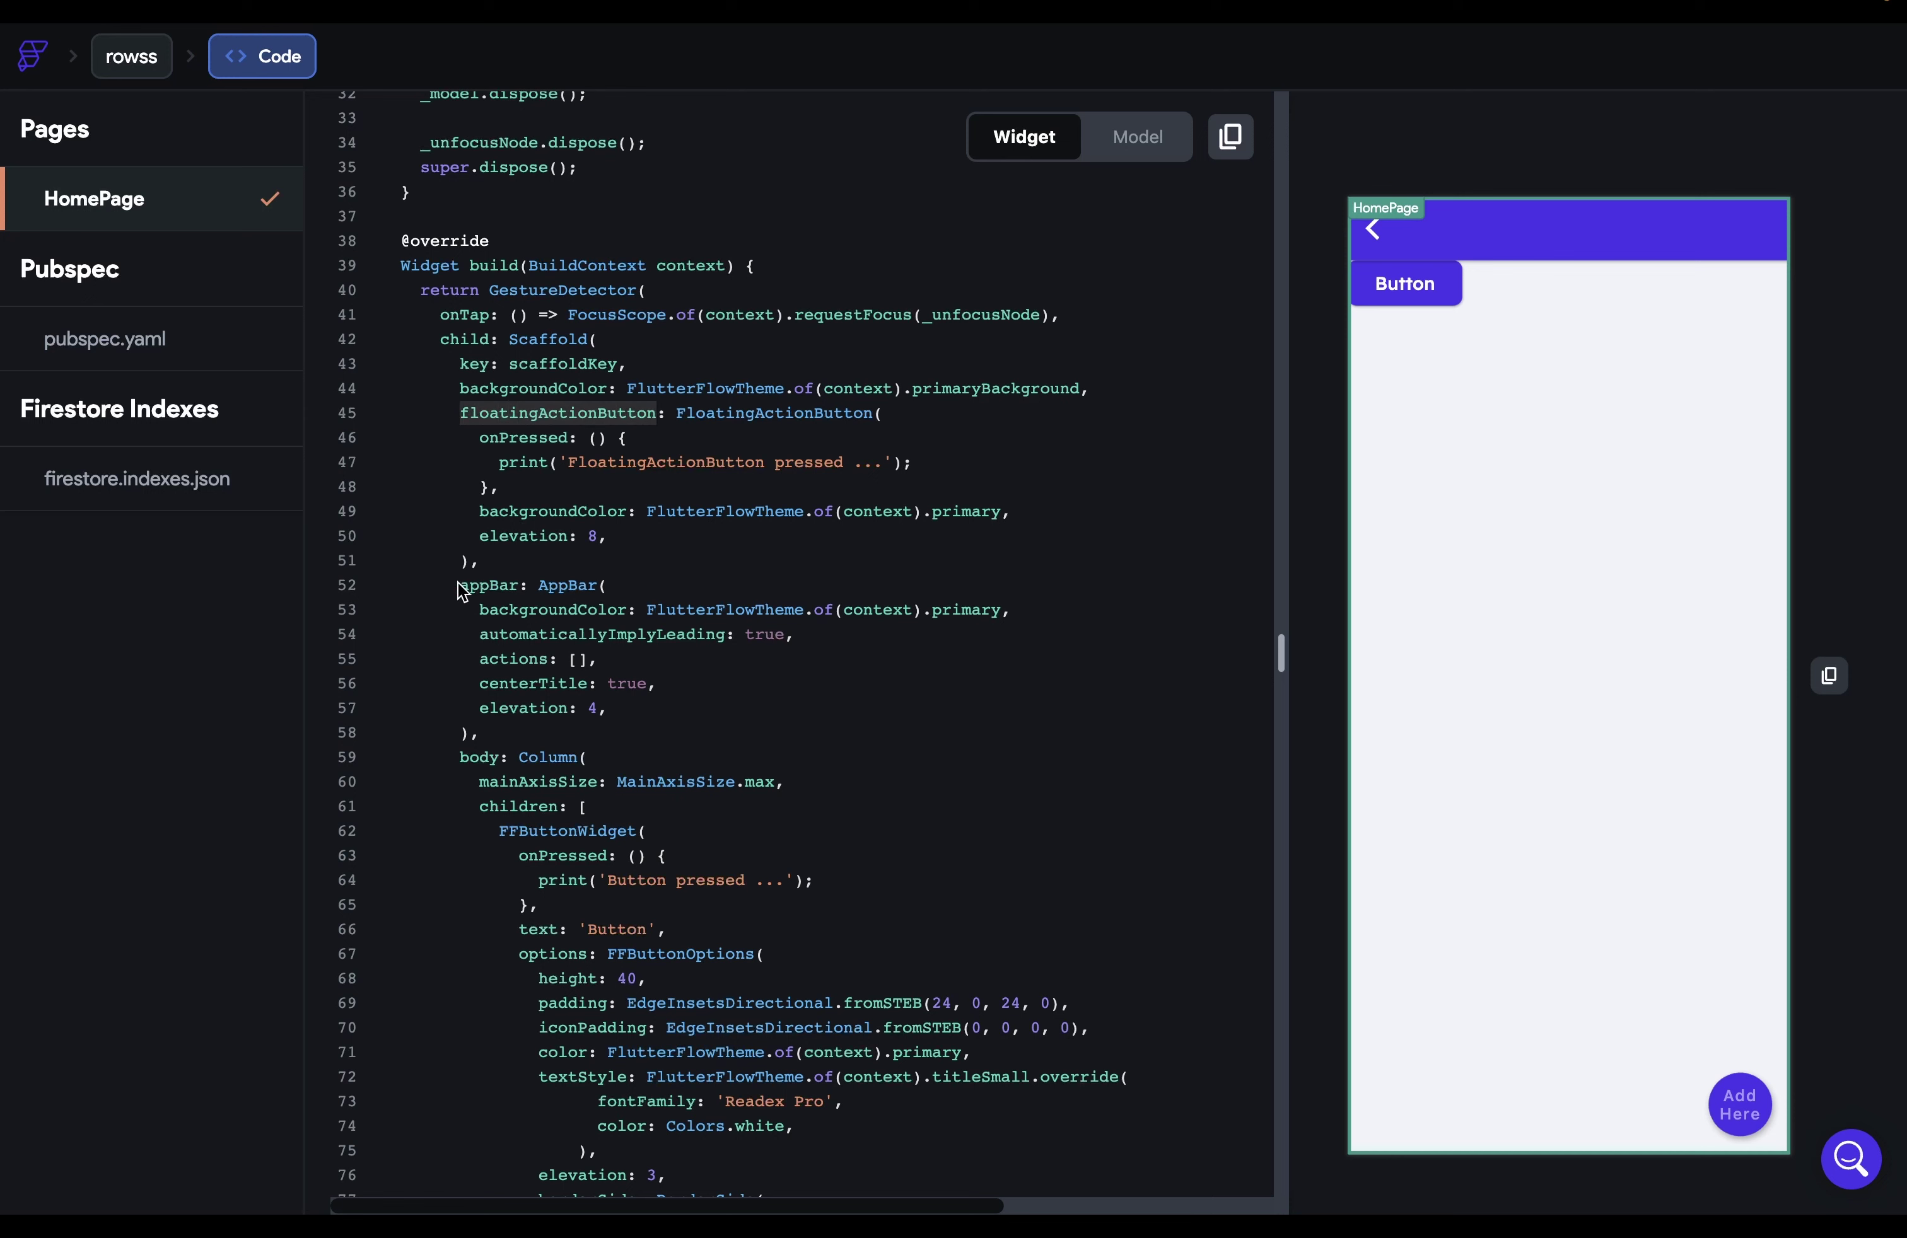
drag(459, 585, 486, 584)
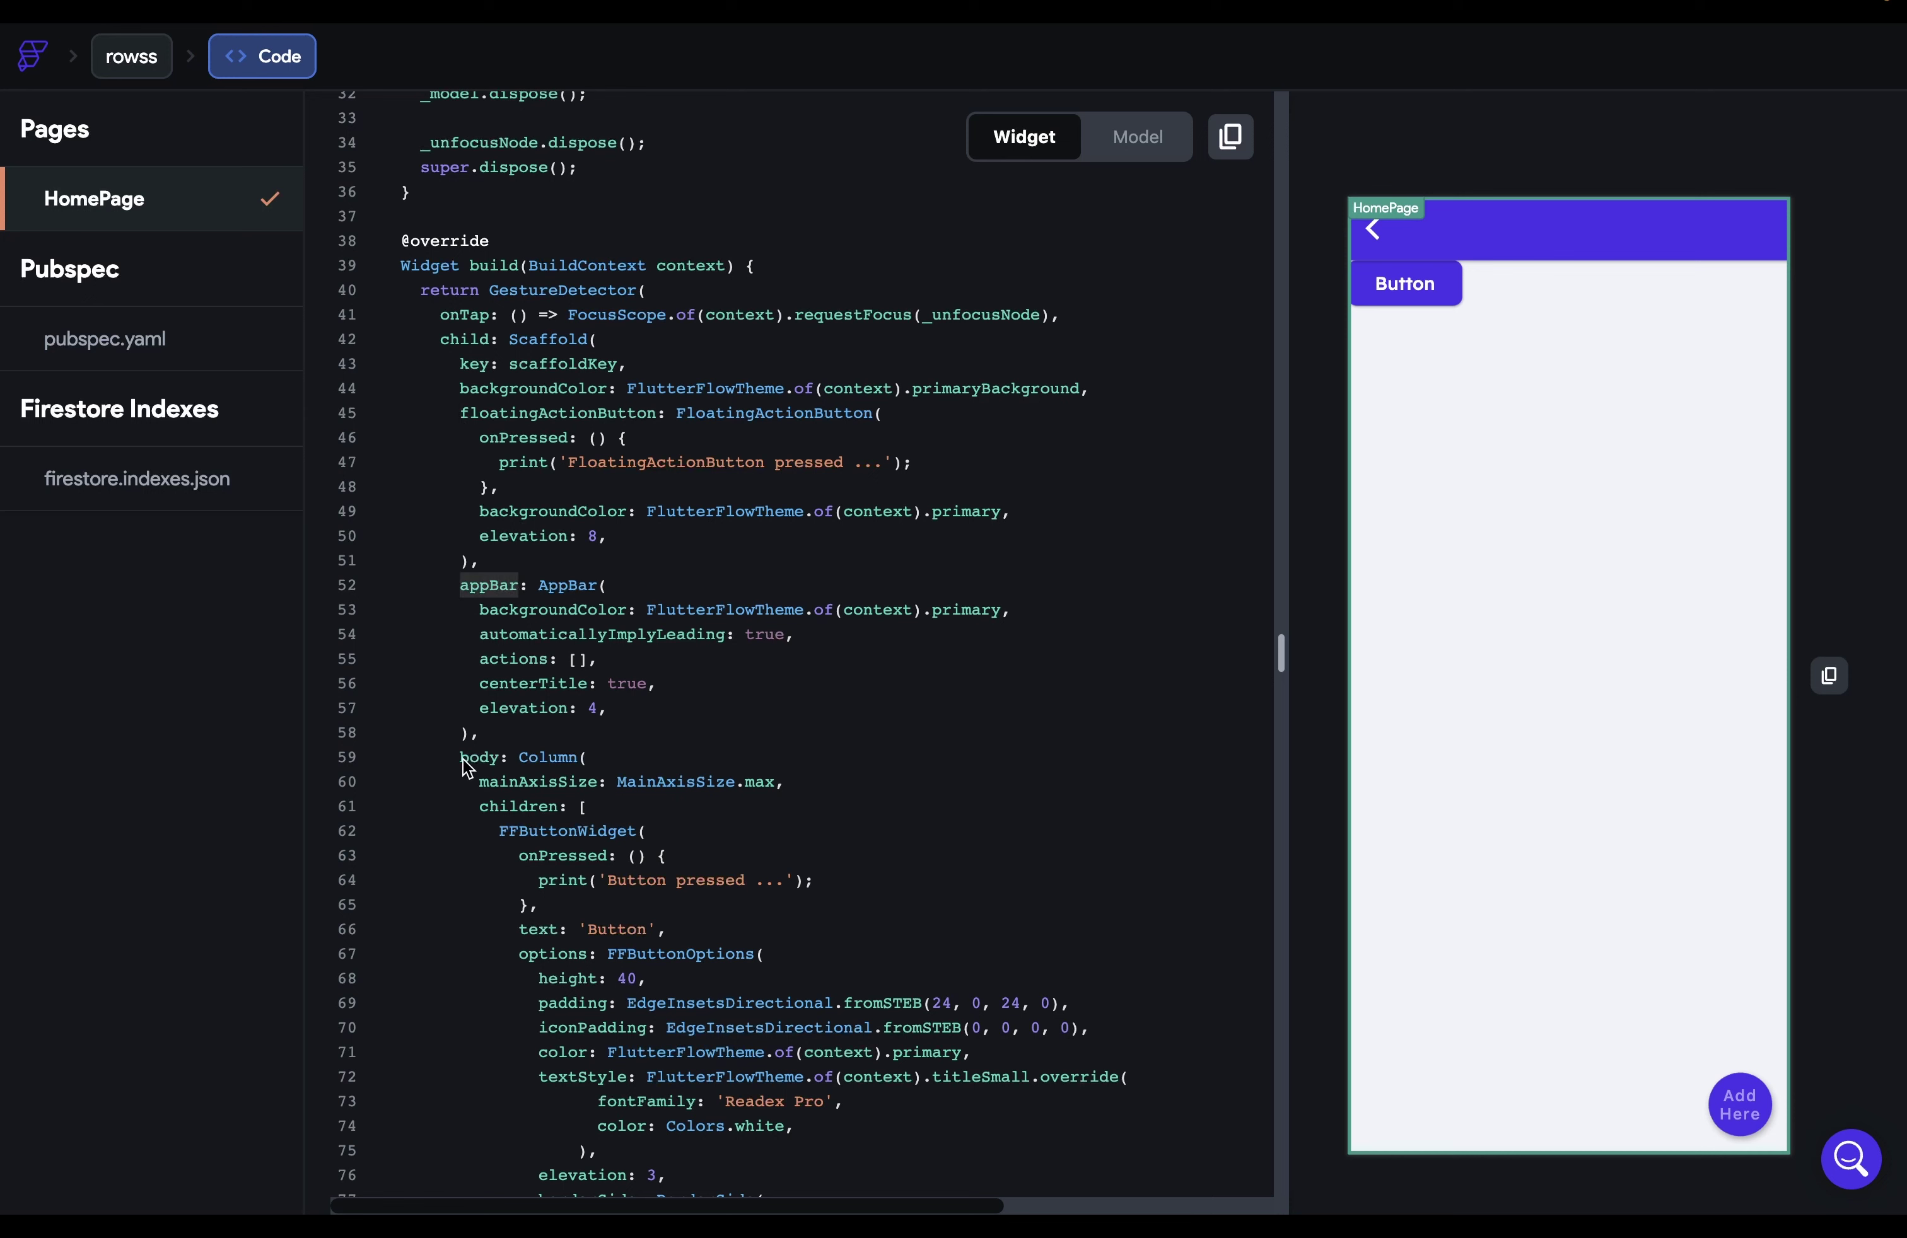
drag(462, 758, 475, 760)
click(527, 762)
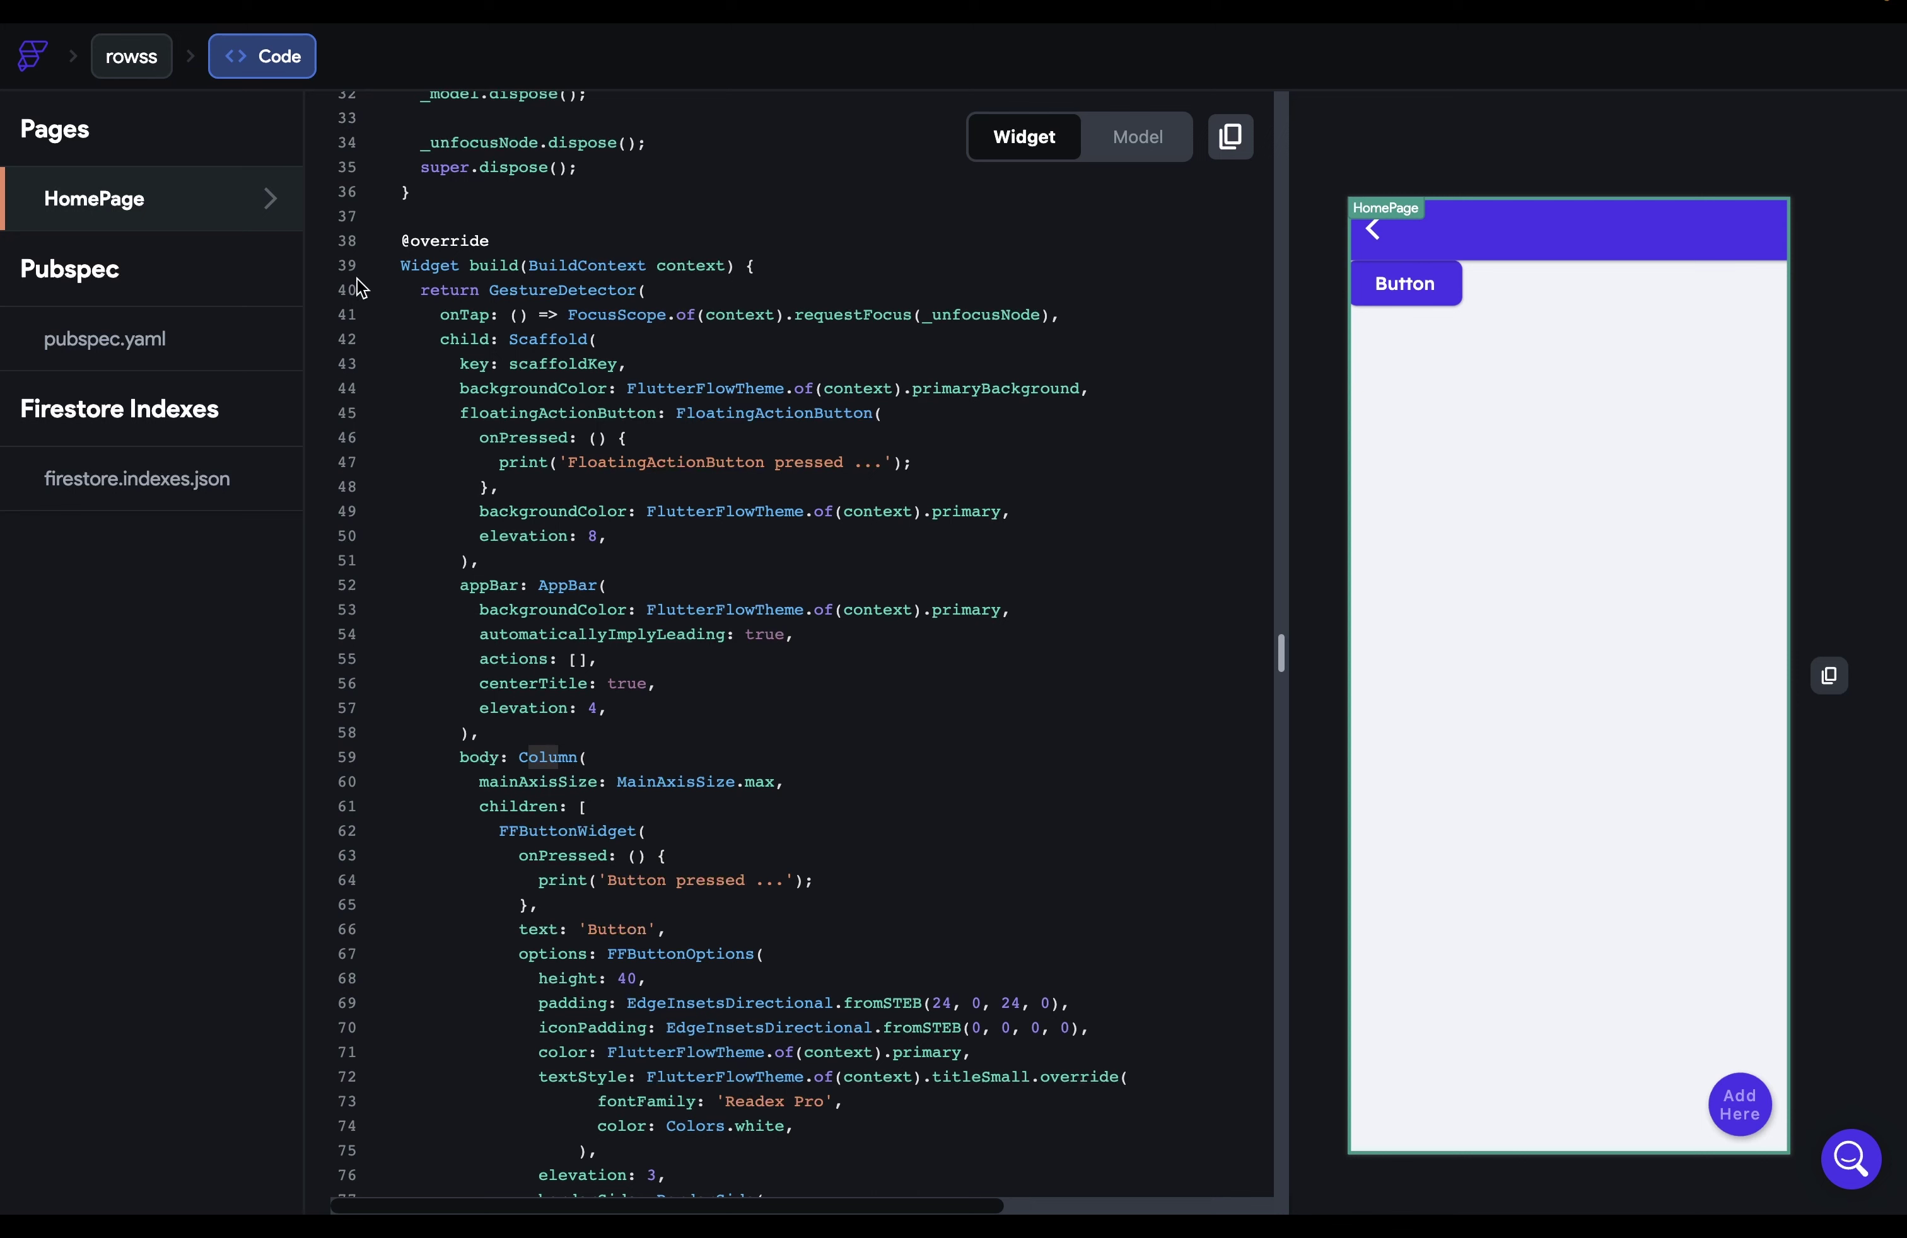
click(132, 58)
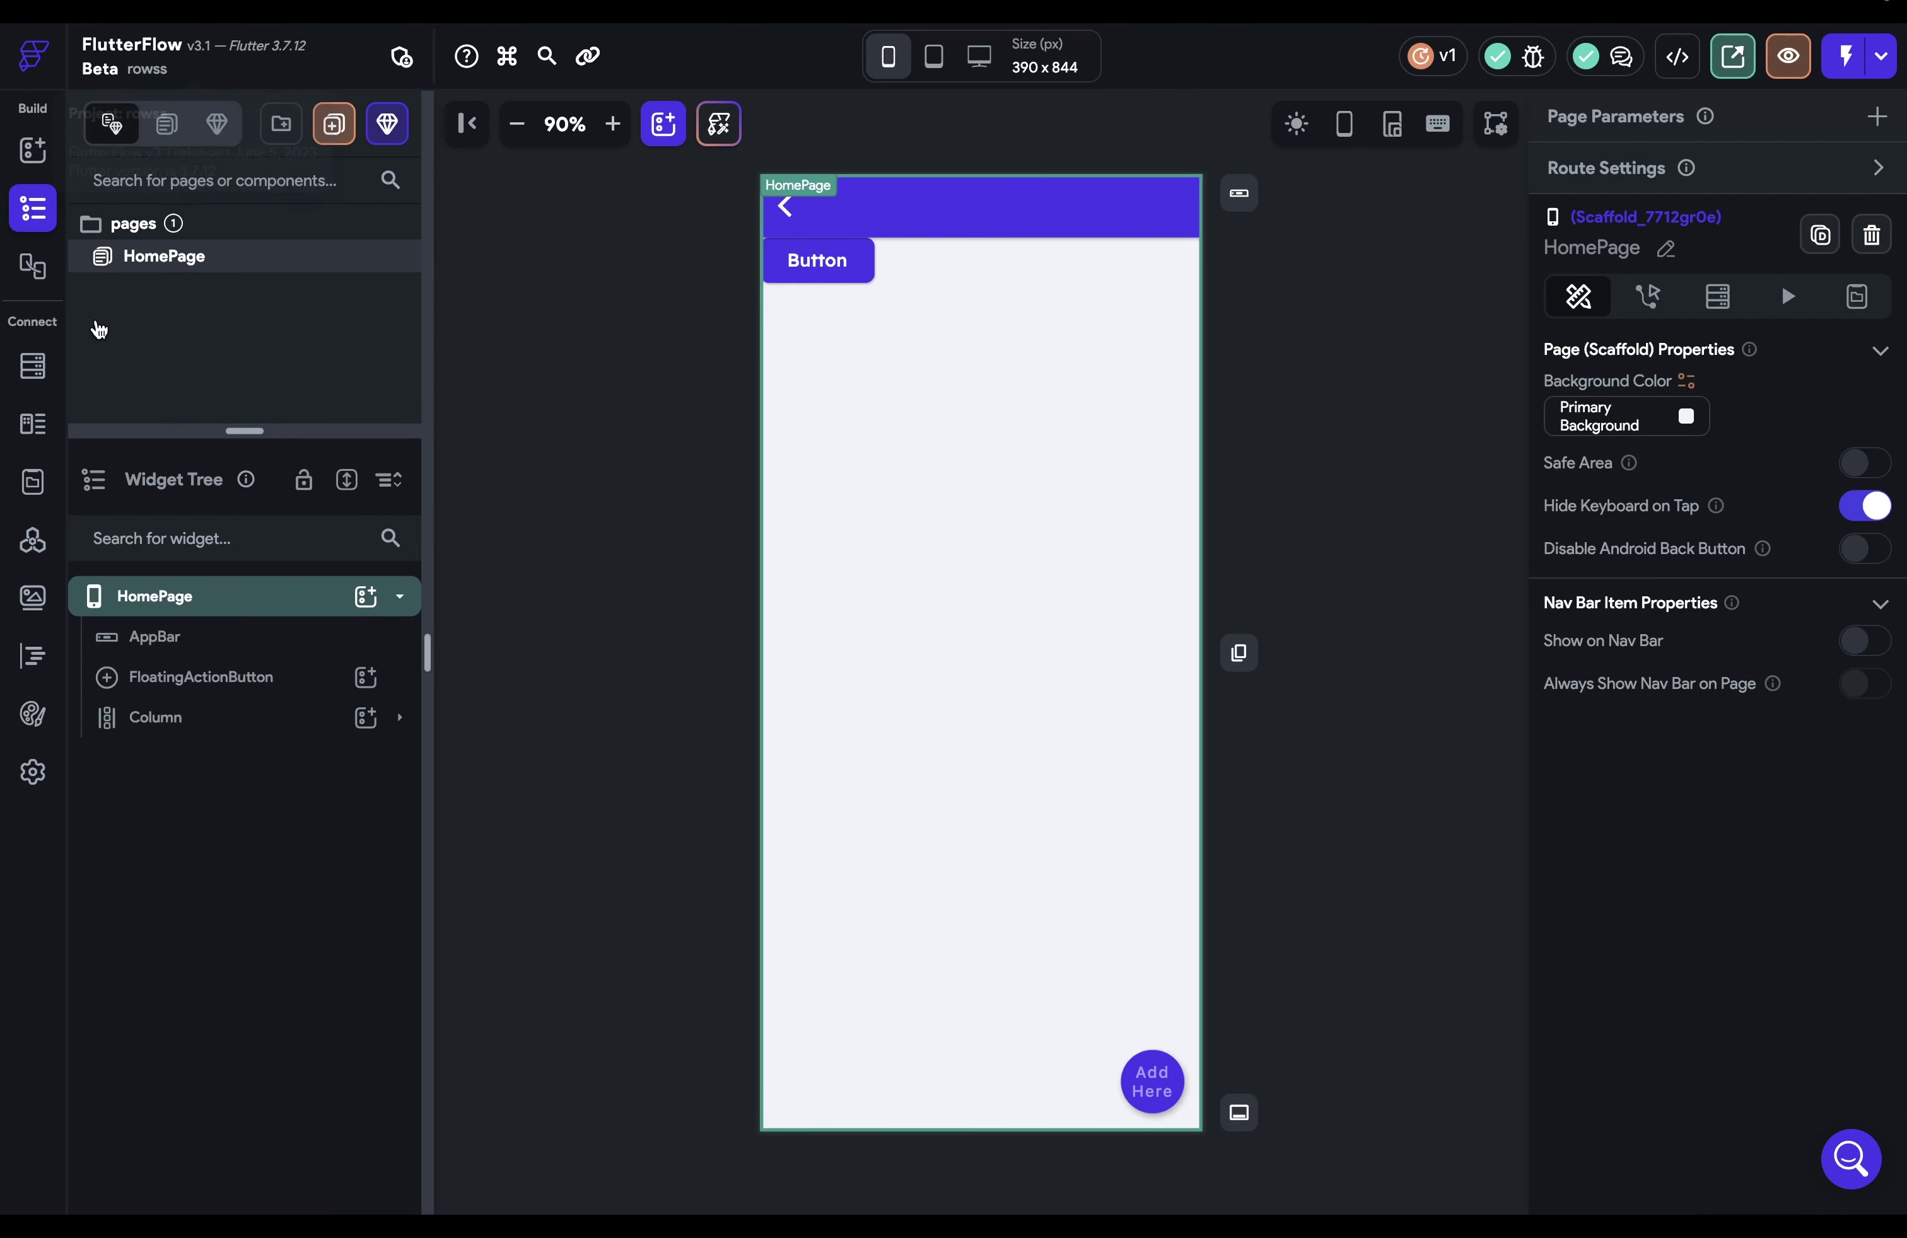
Reopen the widget palette and collapse all five widget categories.
click(32, 150)
click(394, 537)
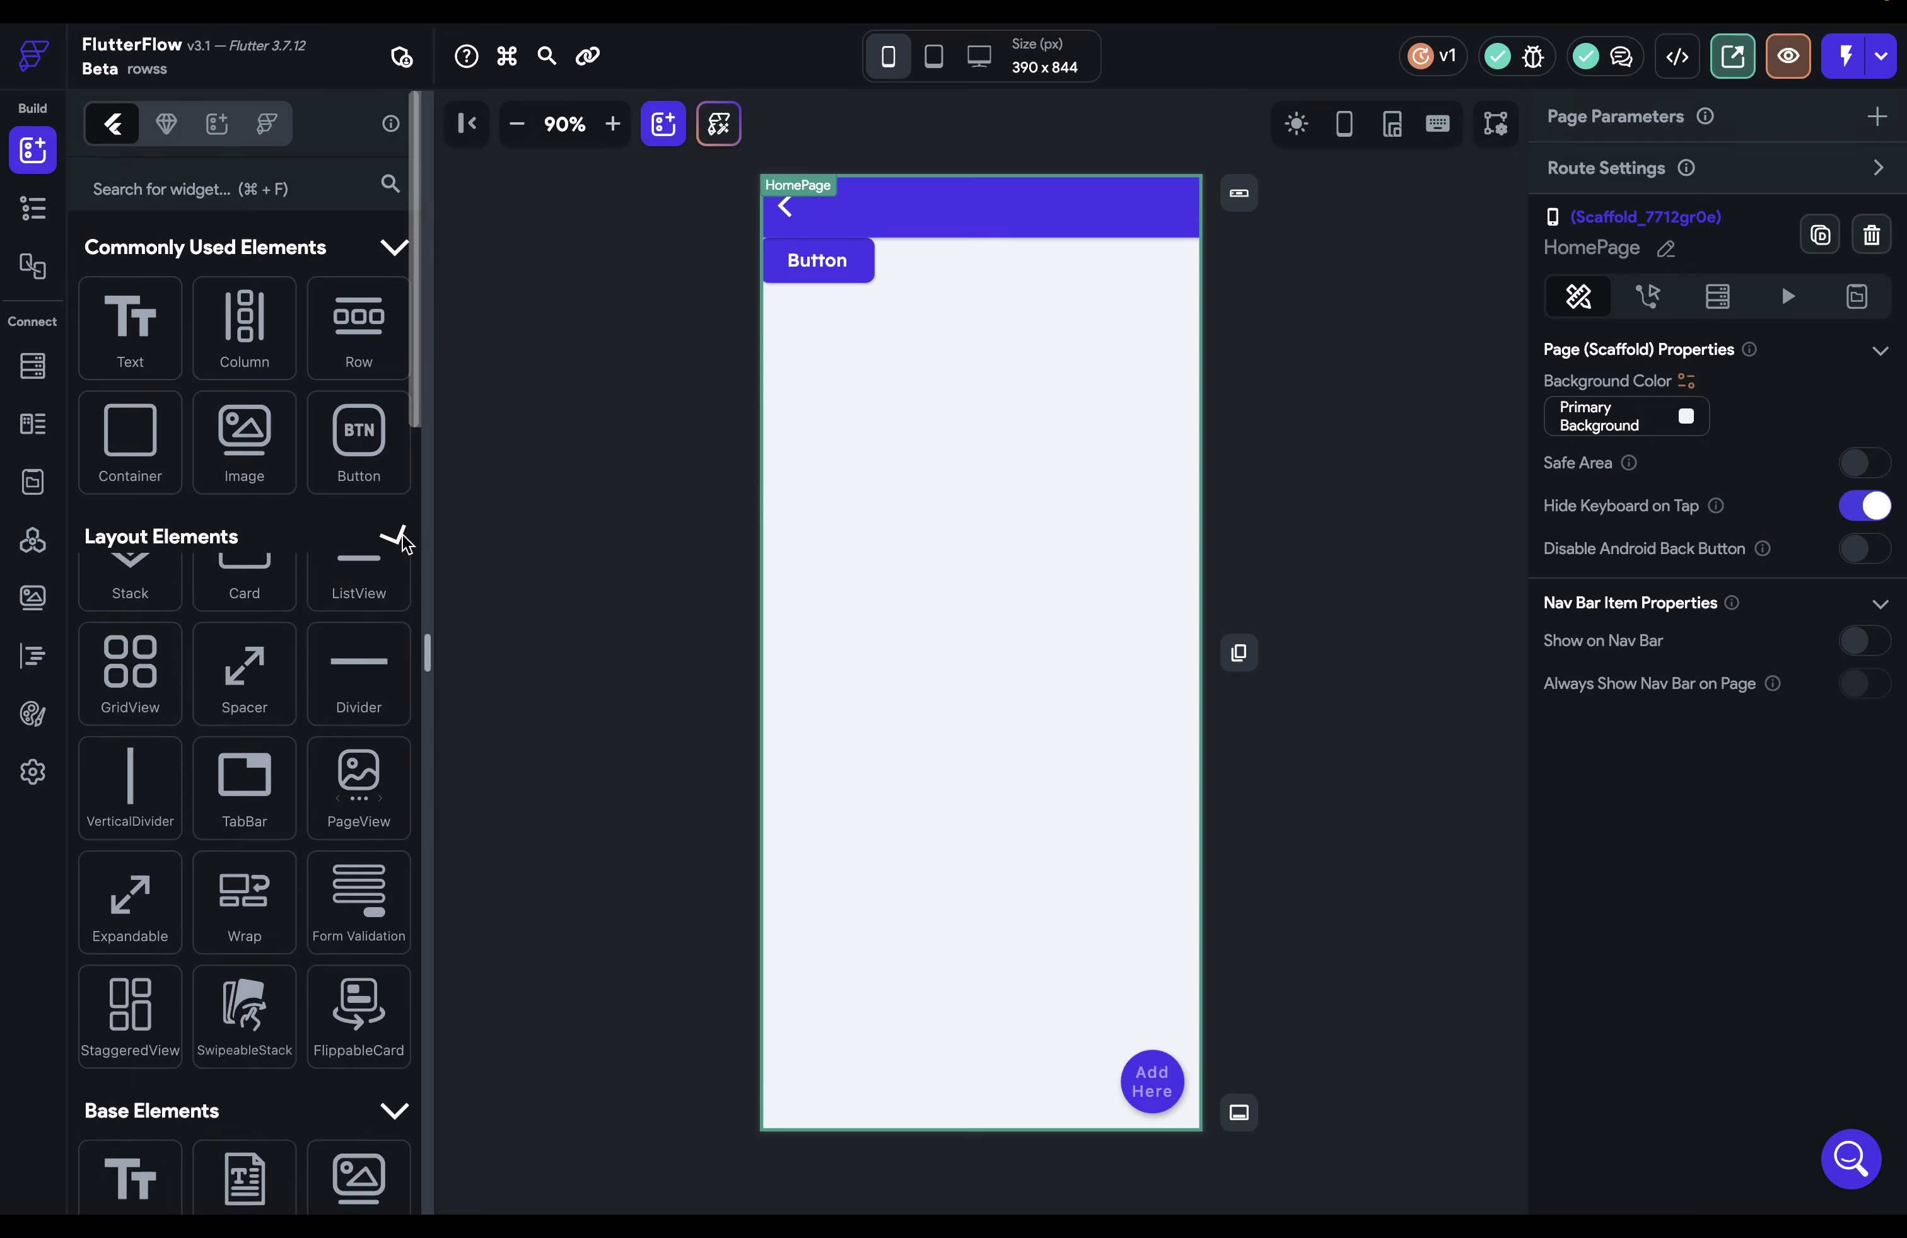
click(394, 595)
click(394, 652)
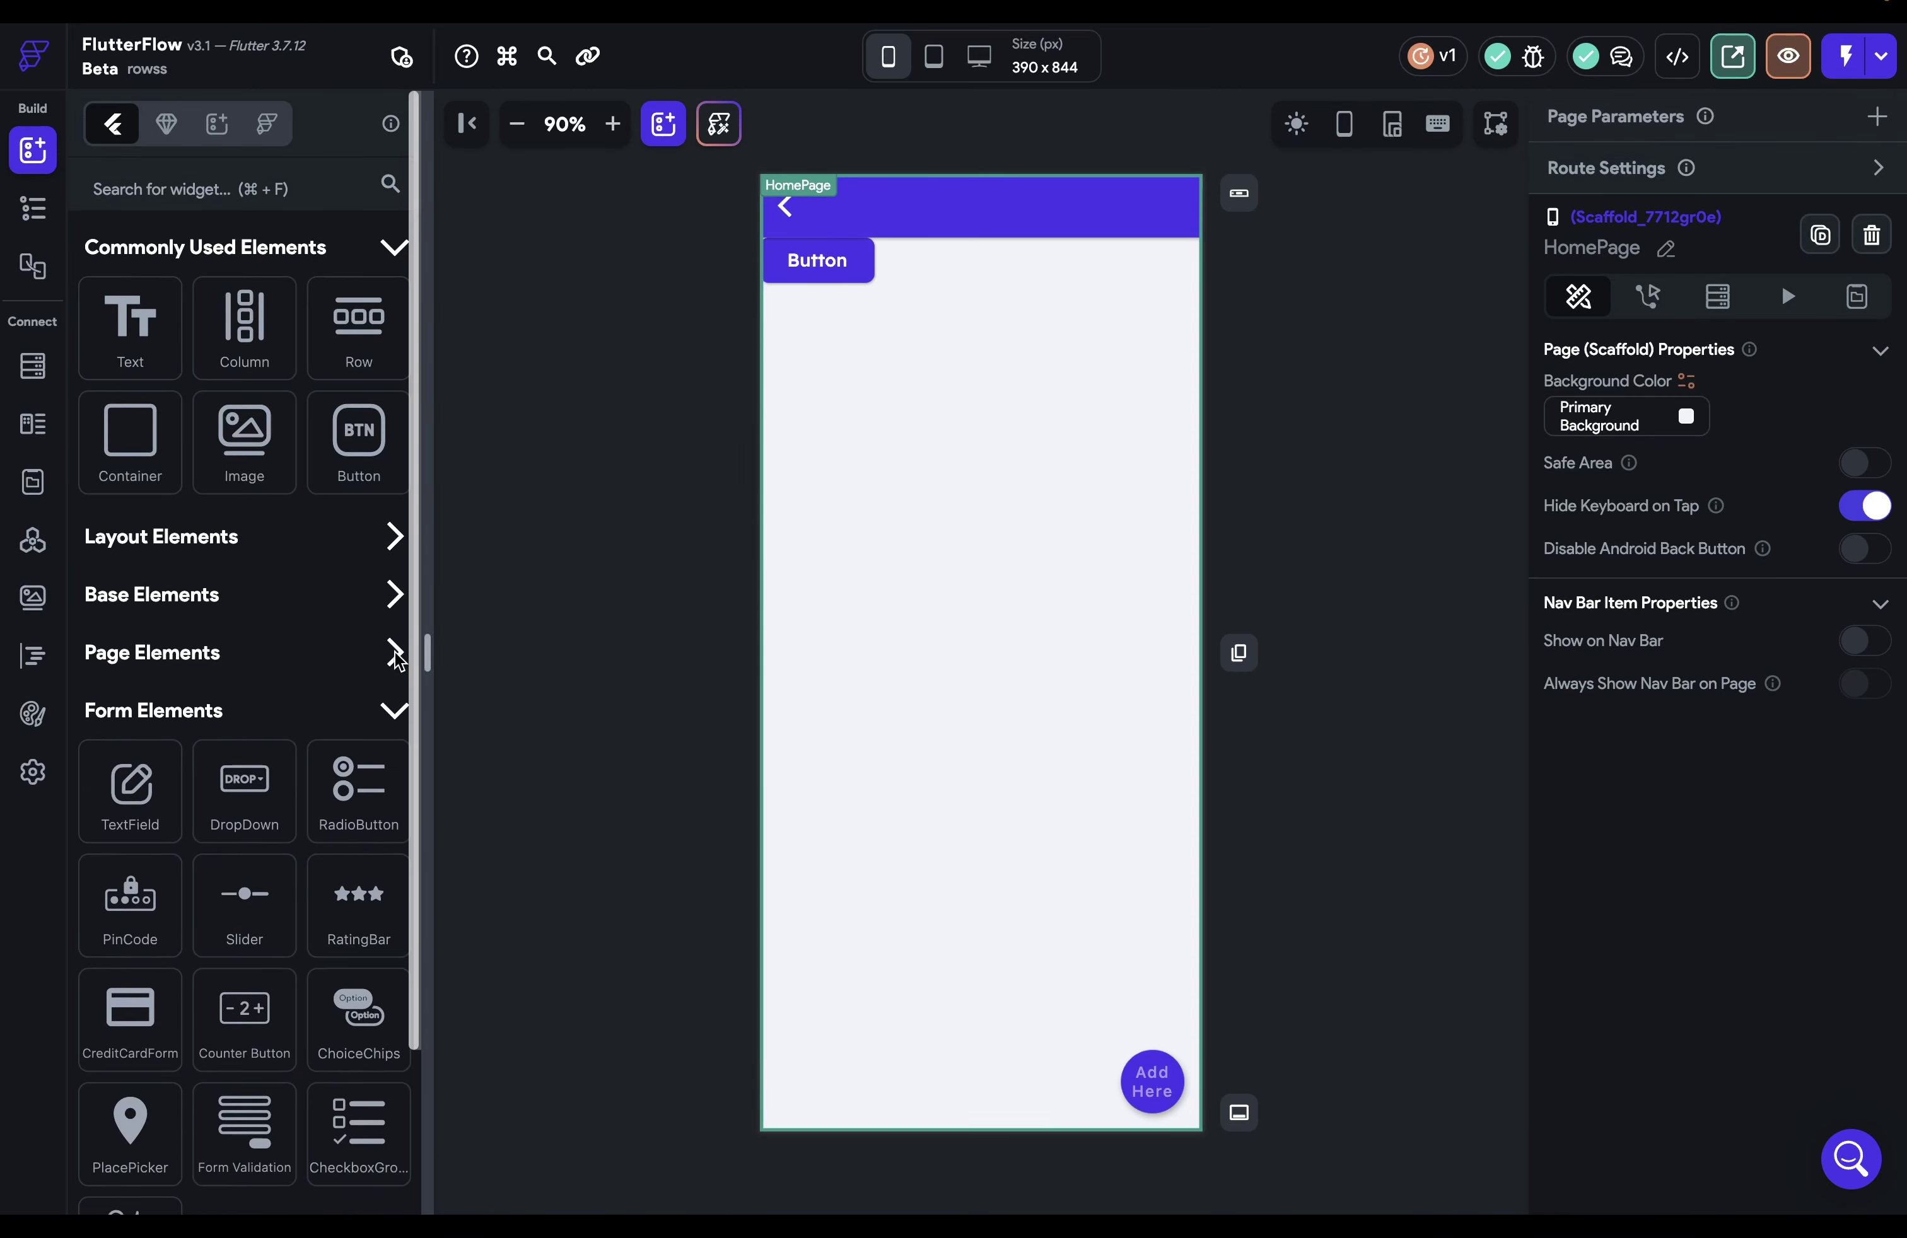
click(395, 710)
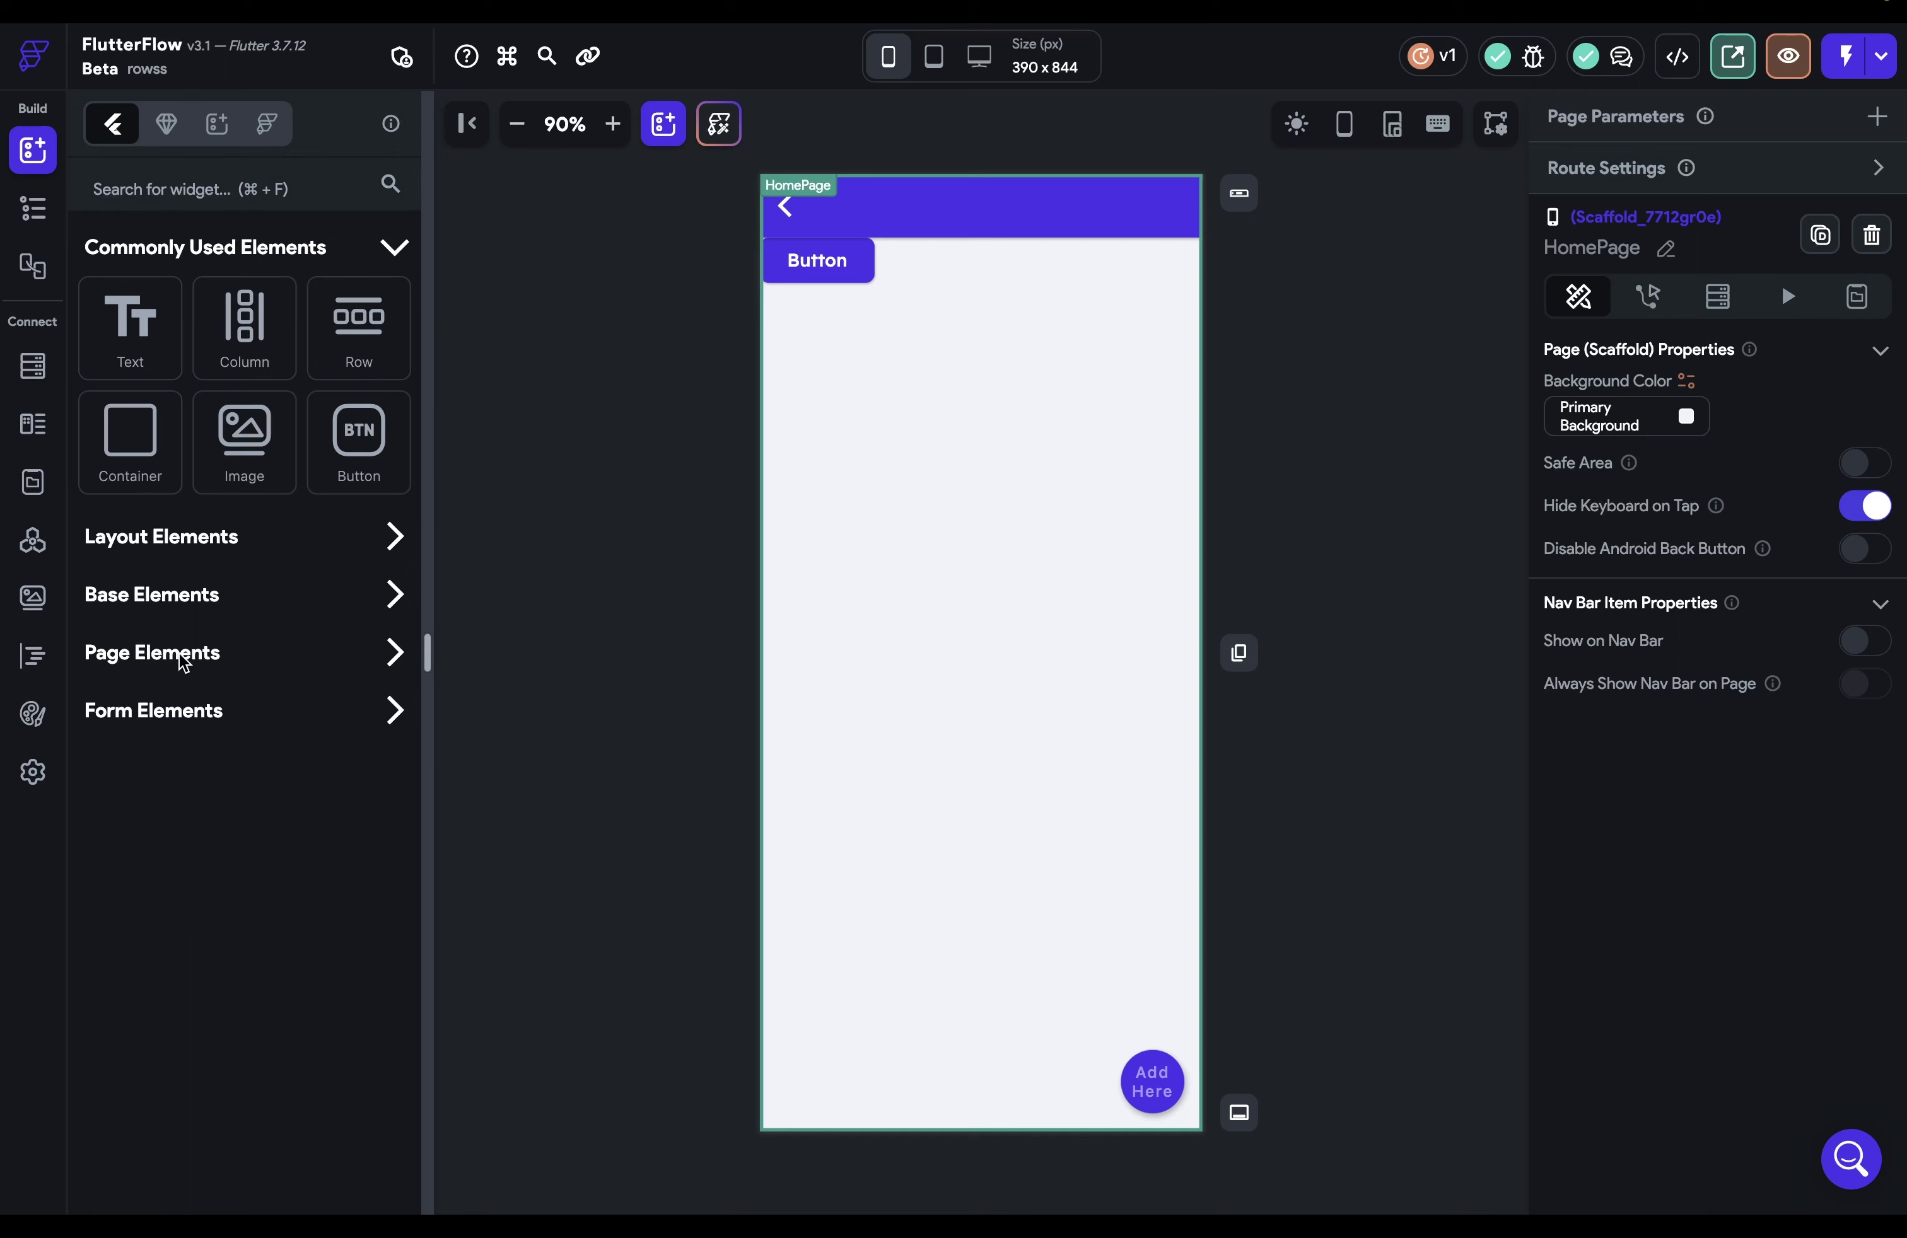
click(395, 248)
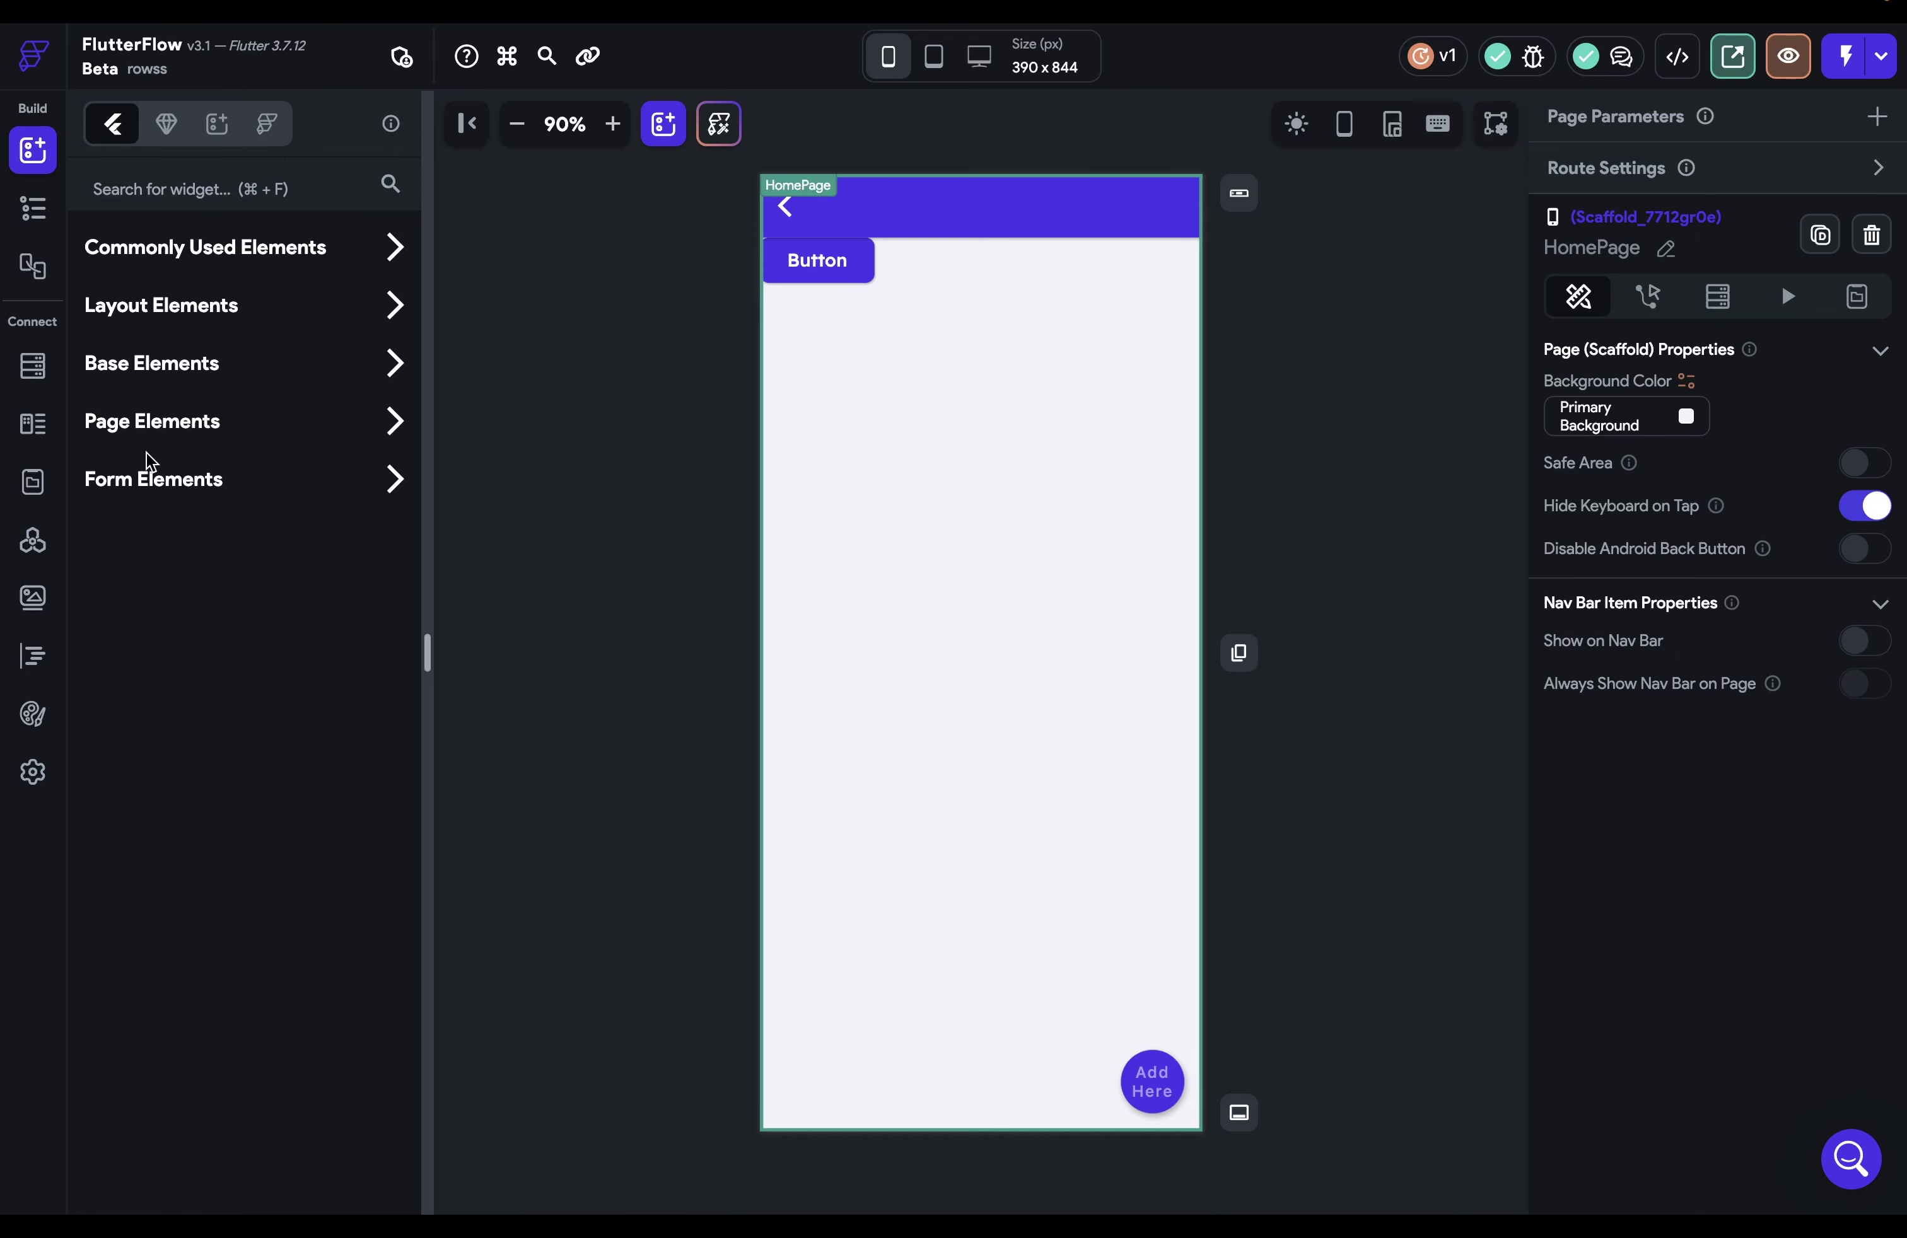
Examine the widgets offered under Form Elements and Base Elements, leaving both categories collapsed.
click(392, 479)
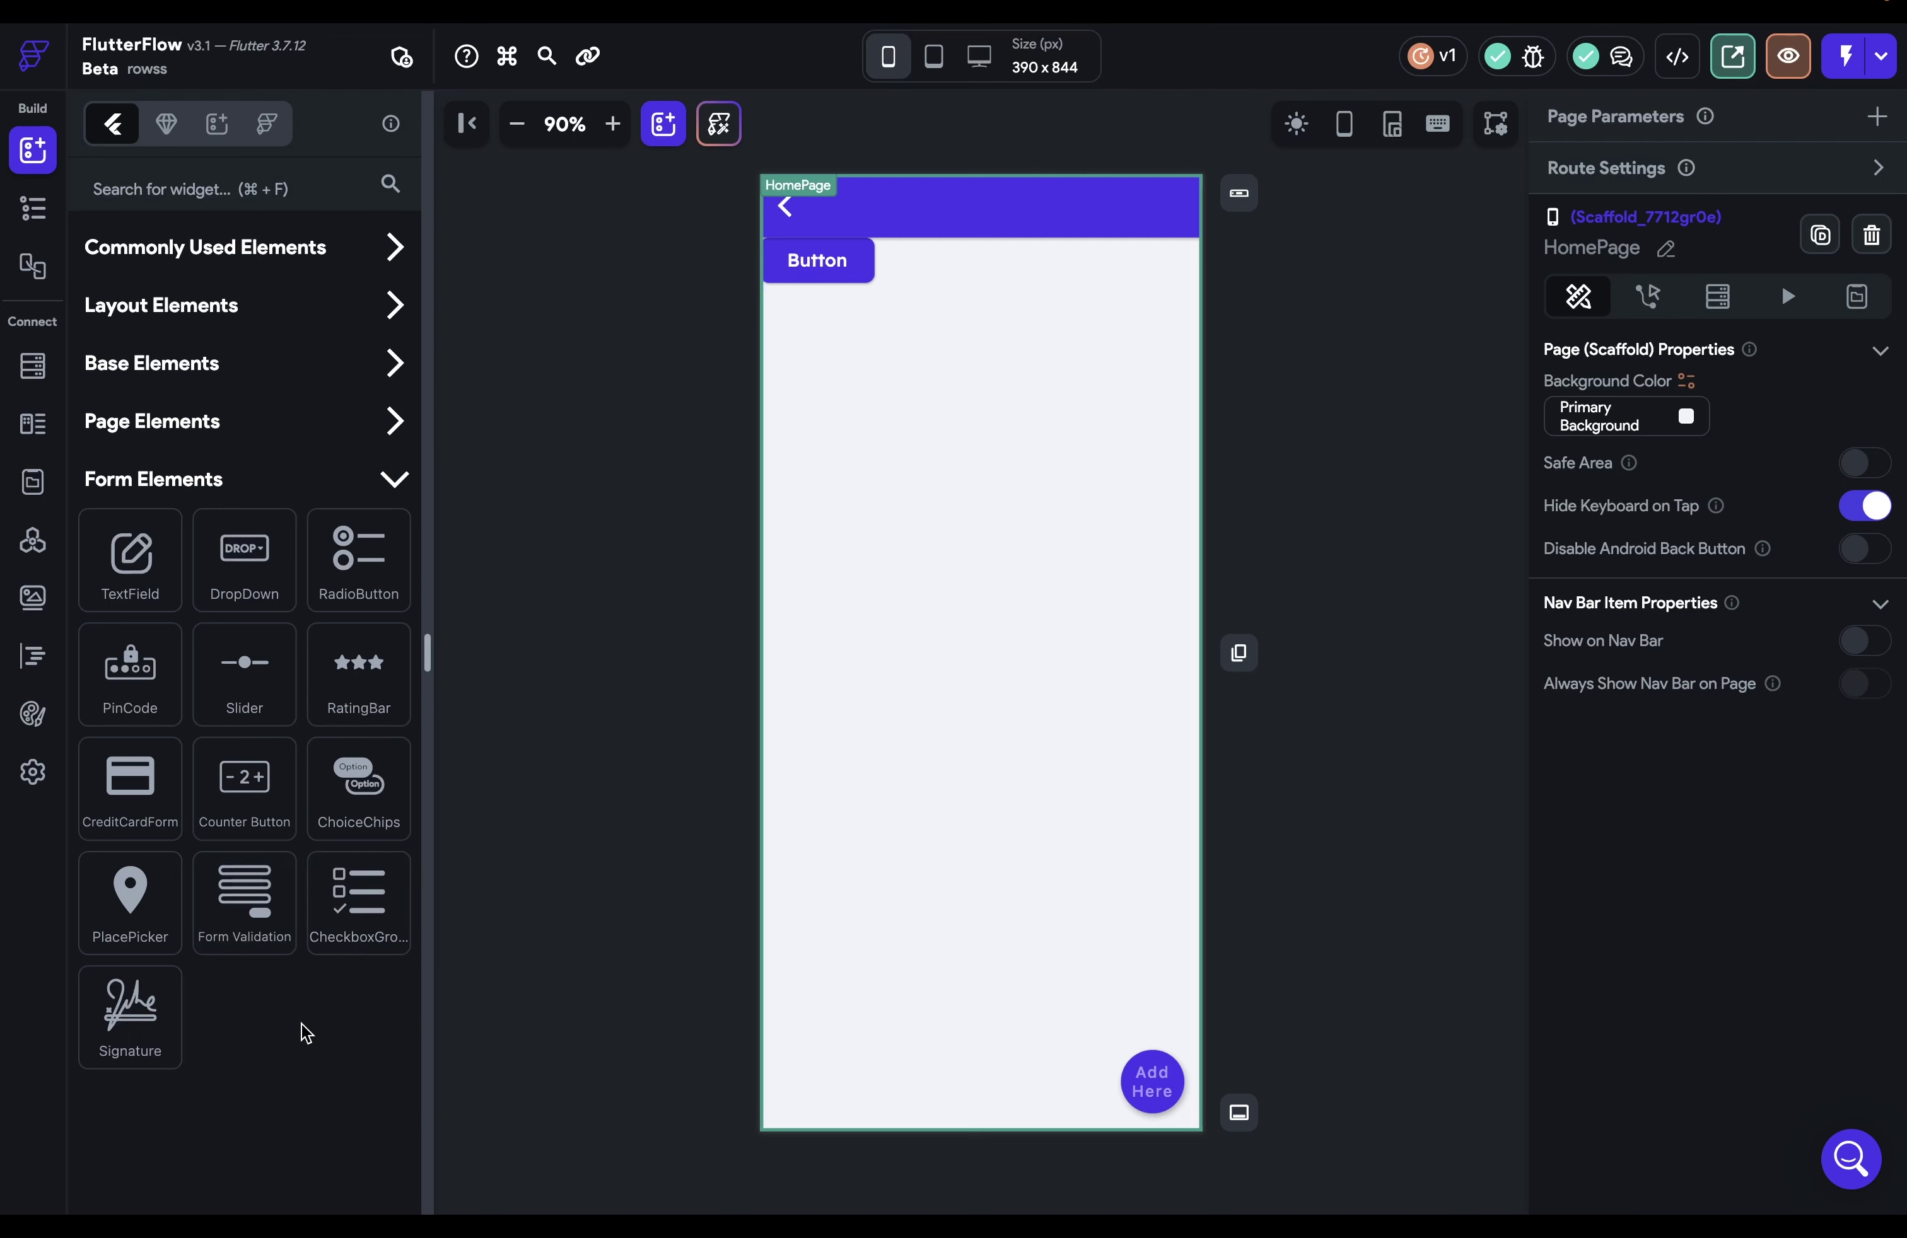
click(392, 480)
click(395, 362)
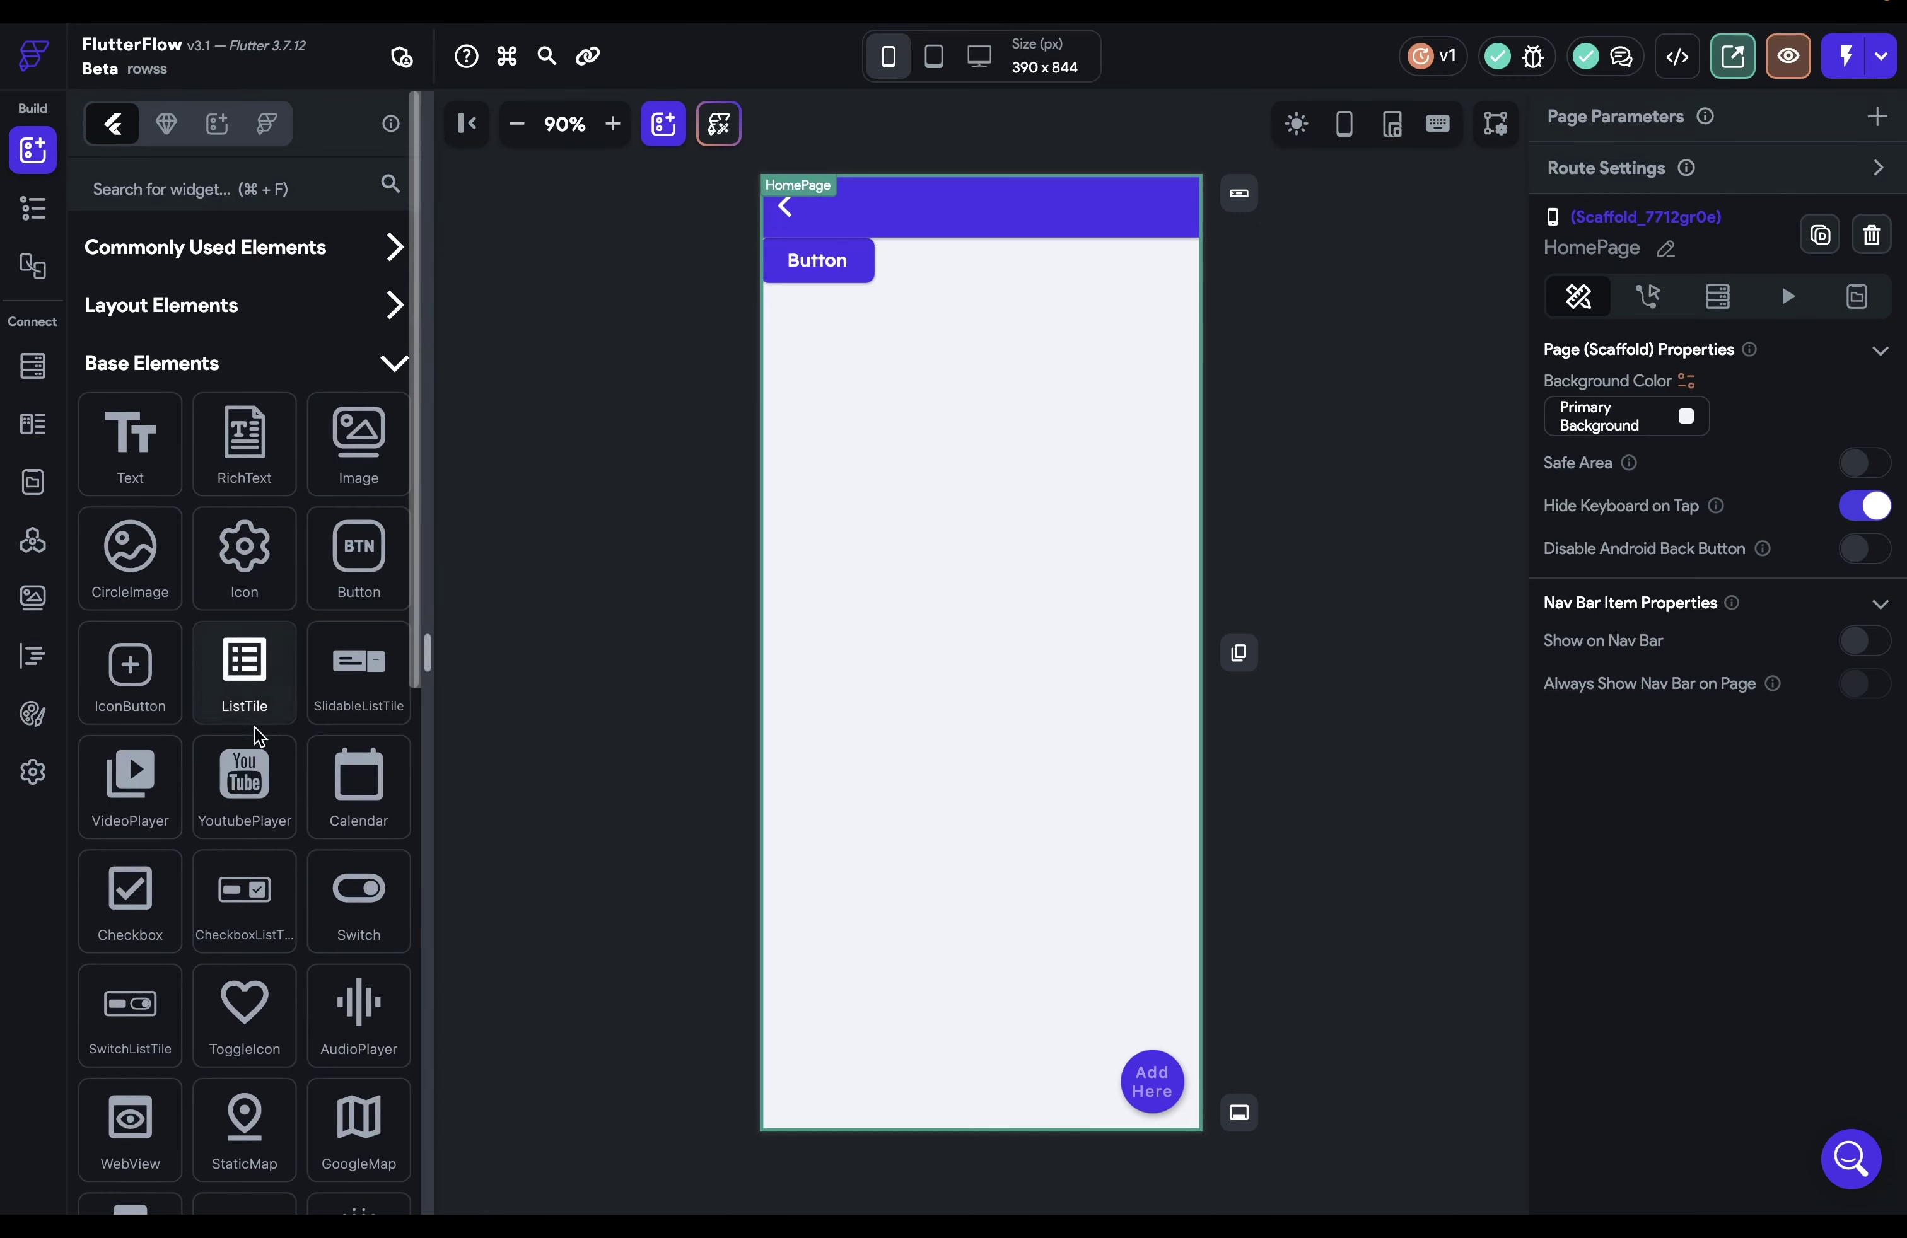
scroll(259, 802, down, 2)
scroll(259, 802, down, 10)
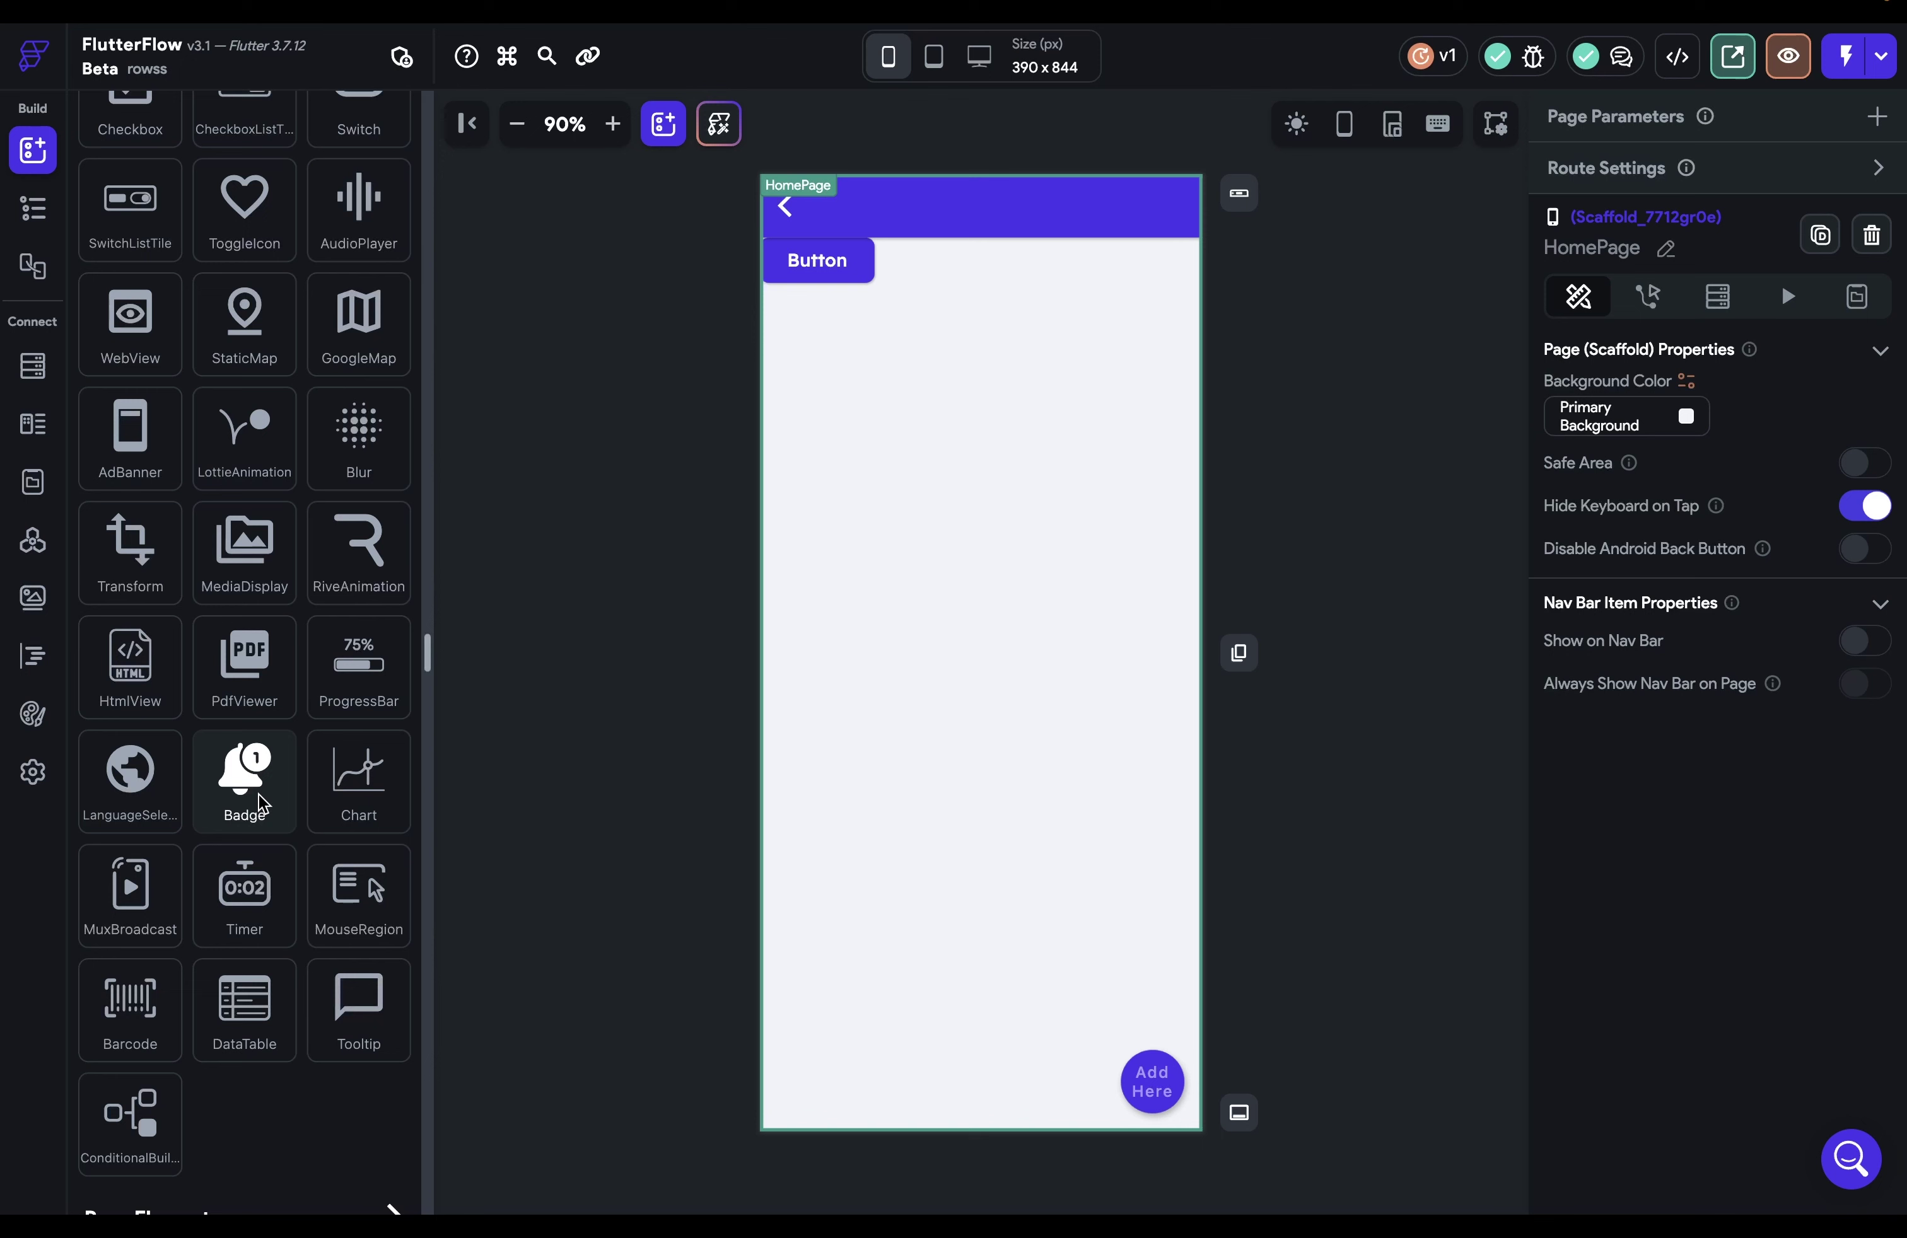
scroll(259, 801, up, 8)
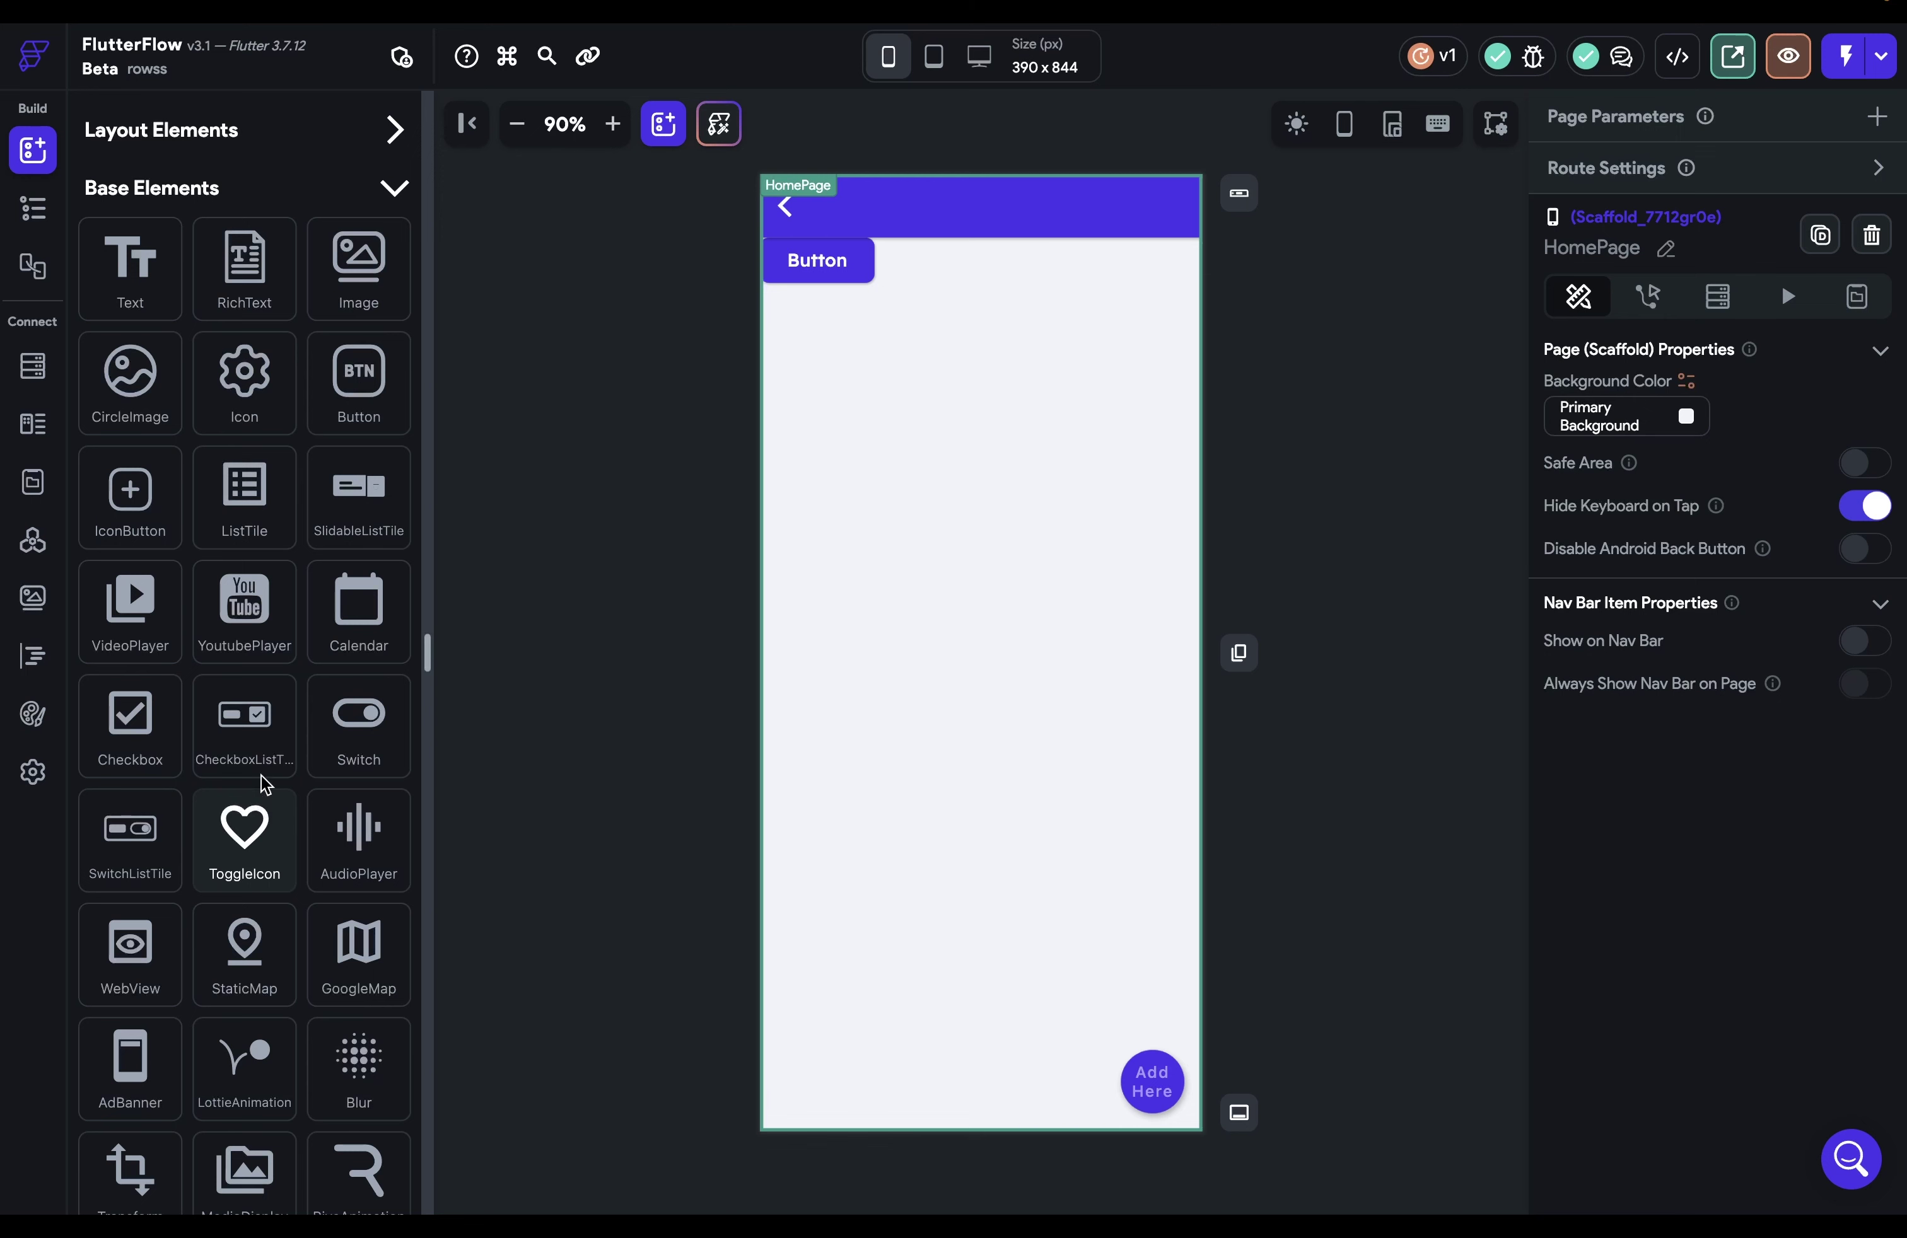
click(393, 190)
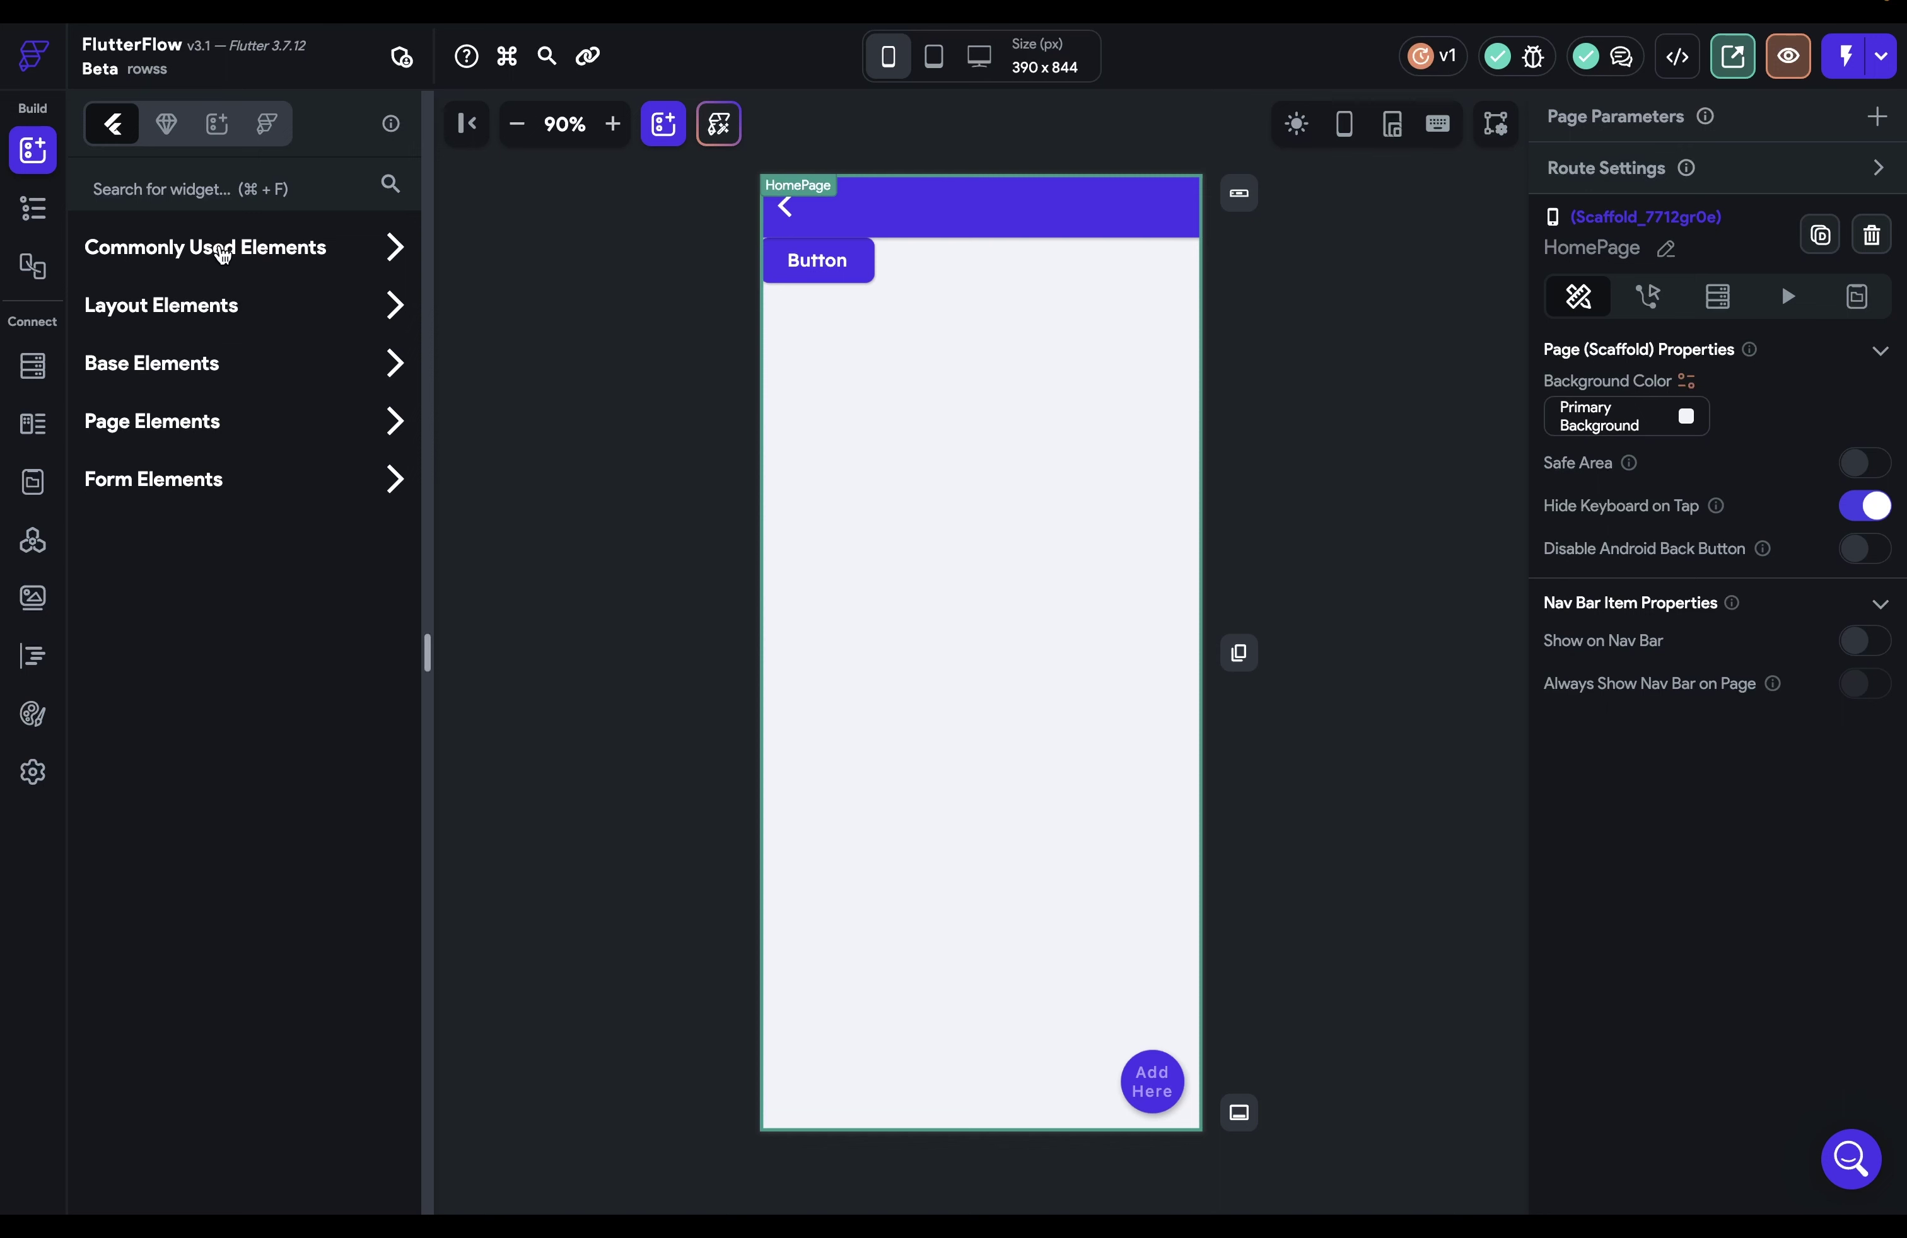
Expand the Layout Elements category and delete the Button from the HomePage's Column.
click(187, 185)
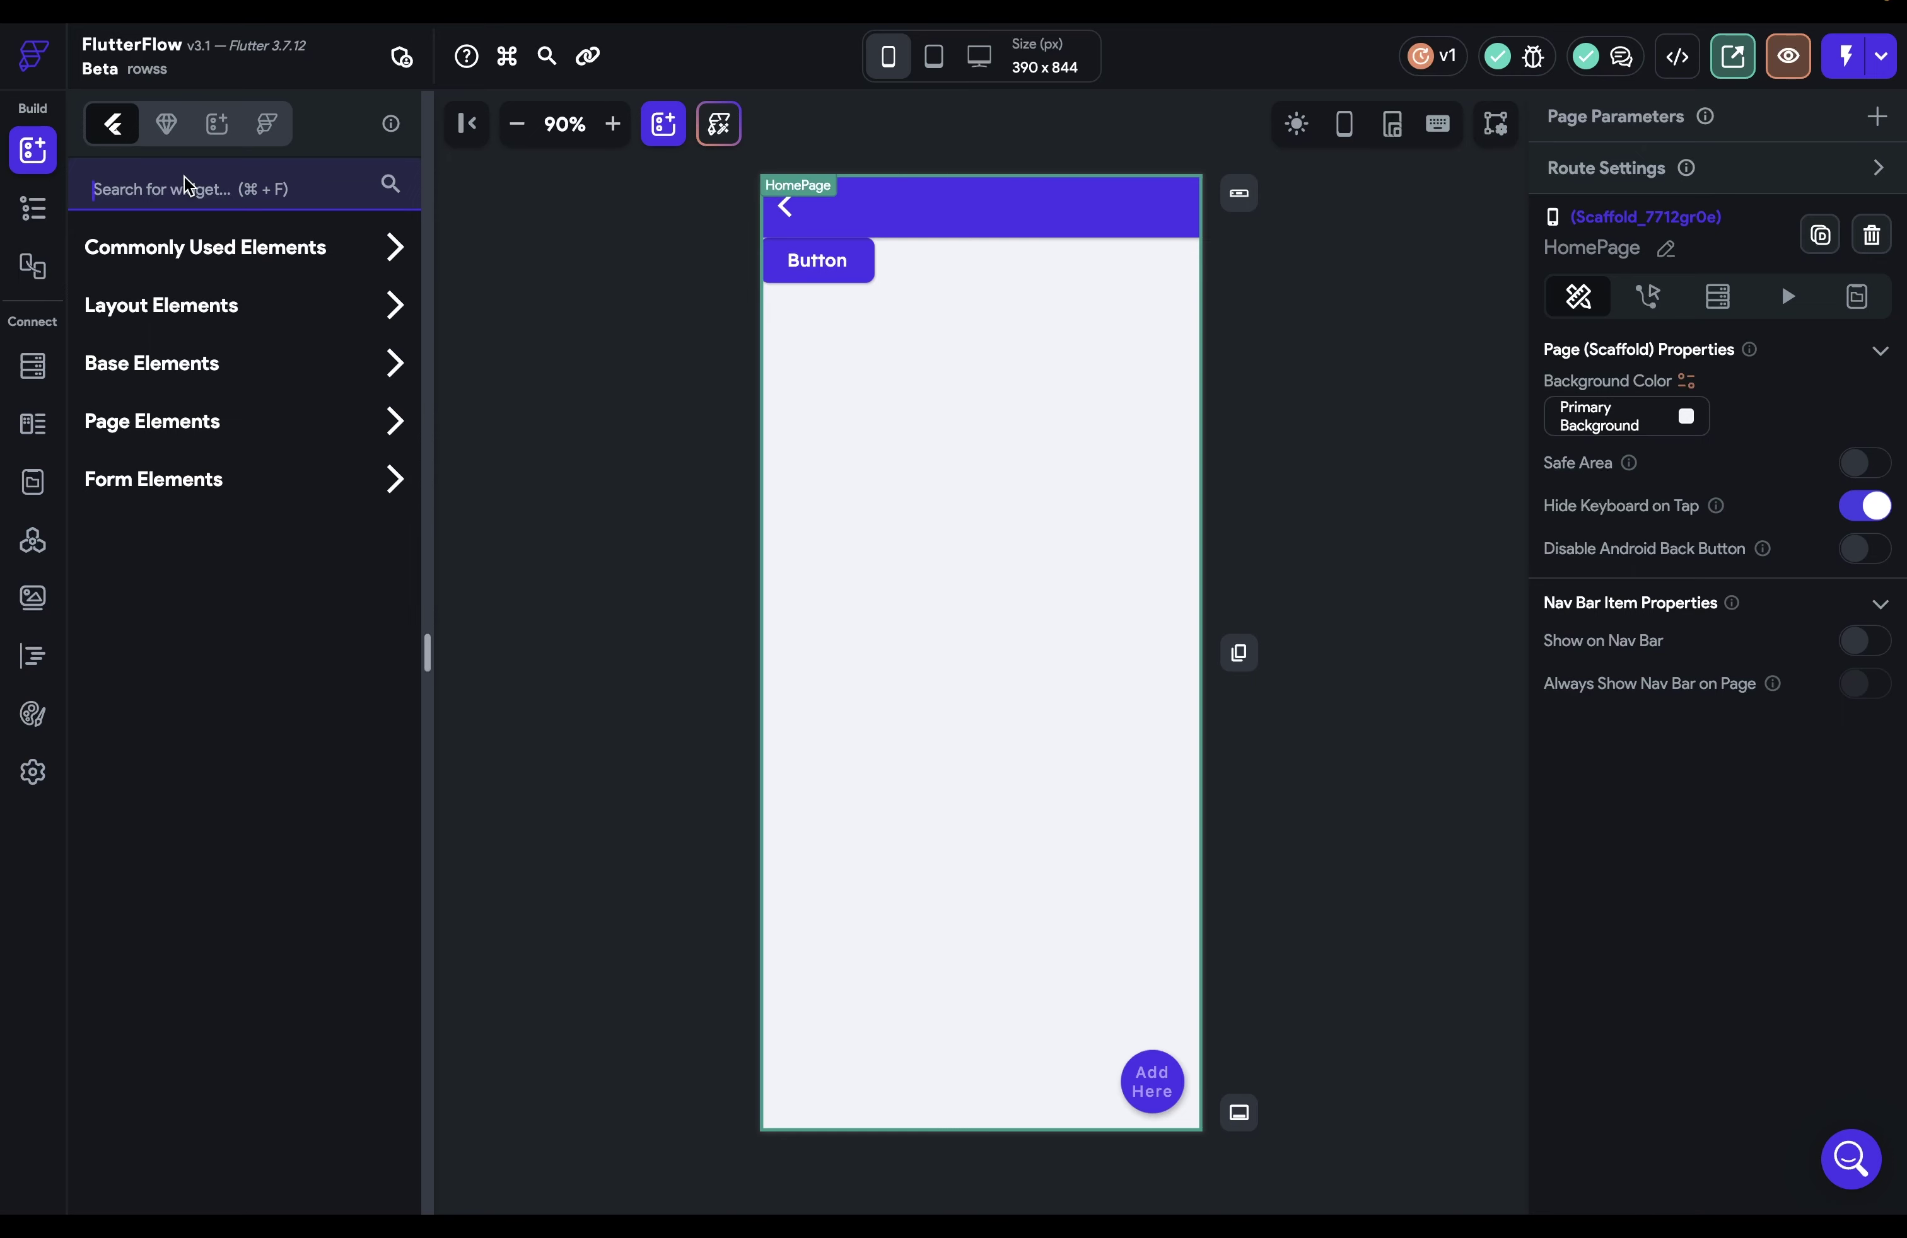
click(394, 304)
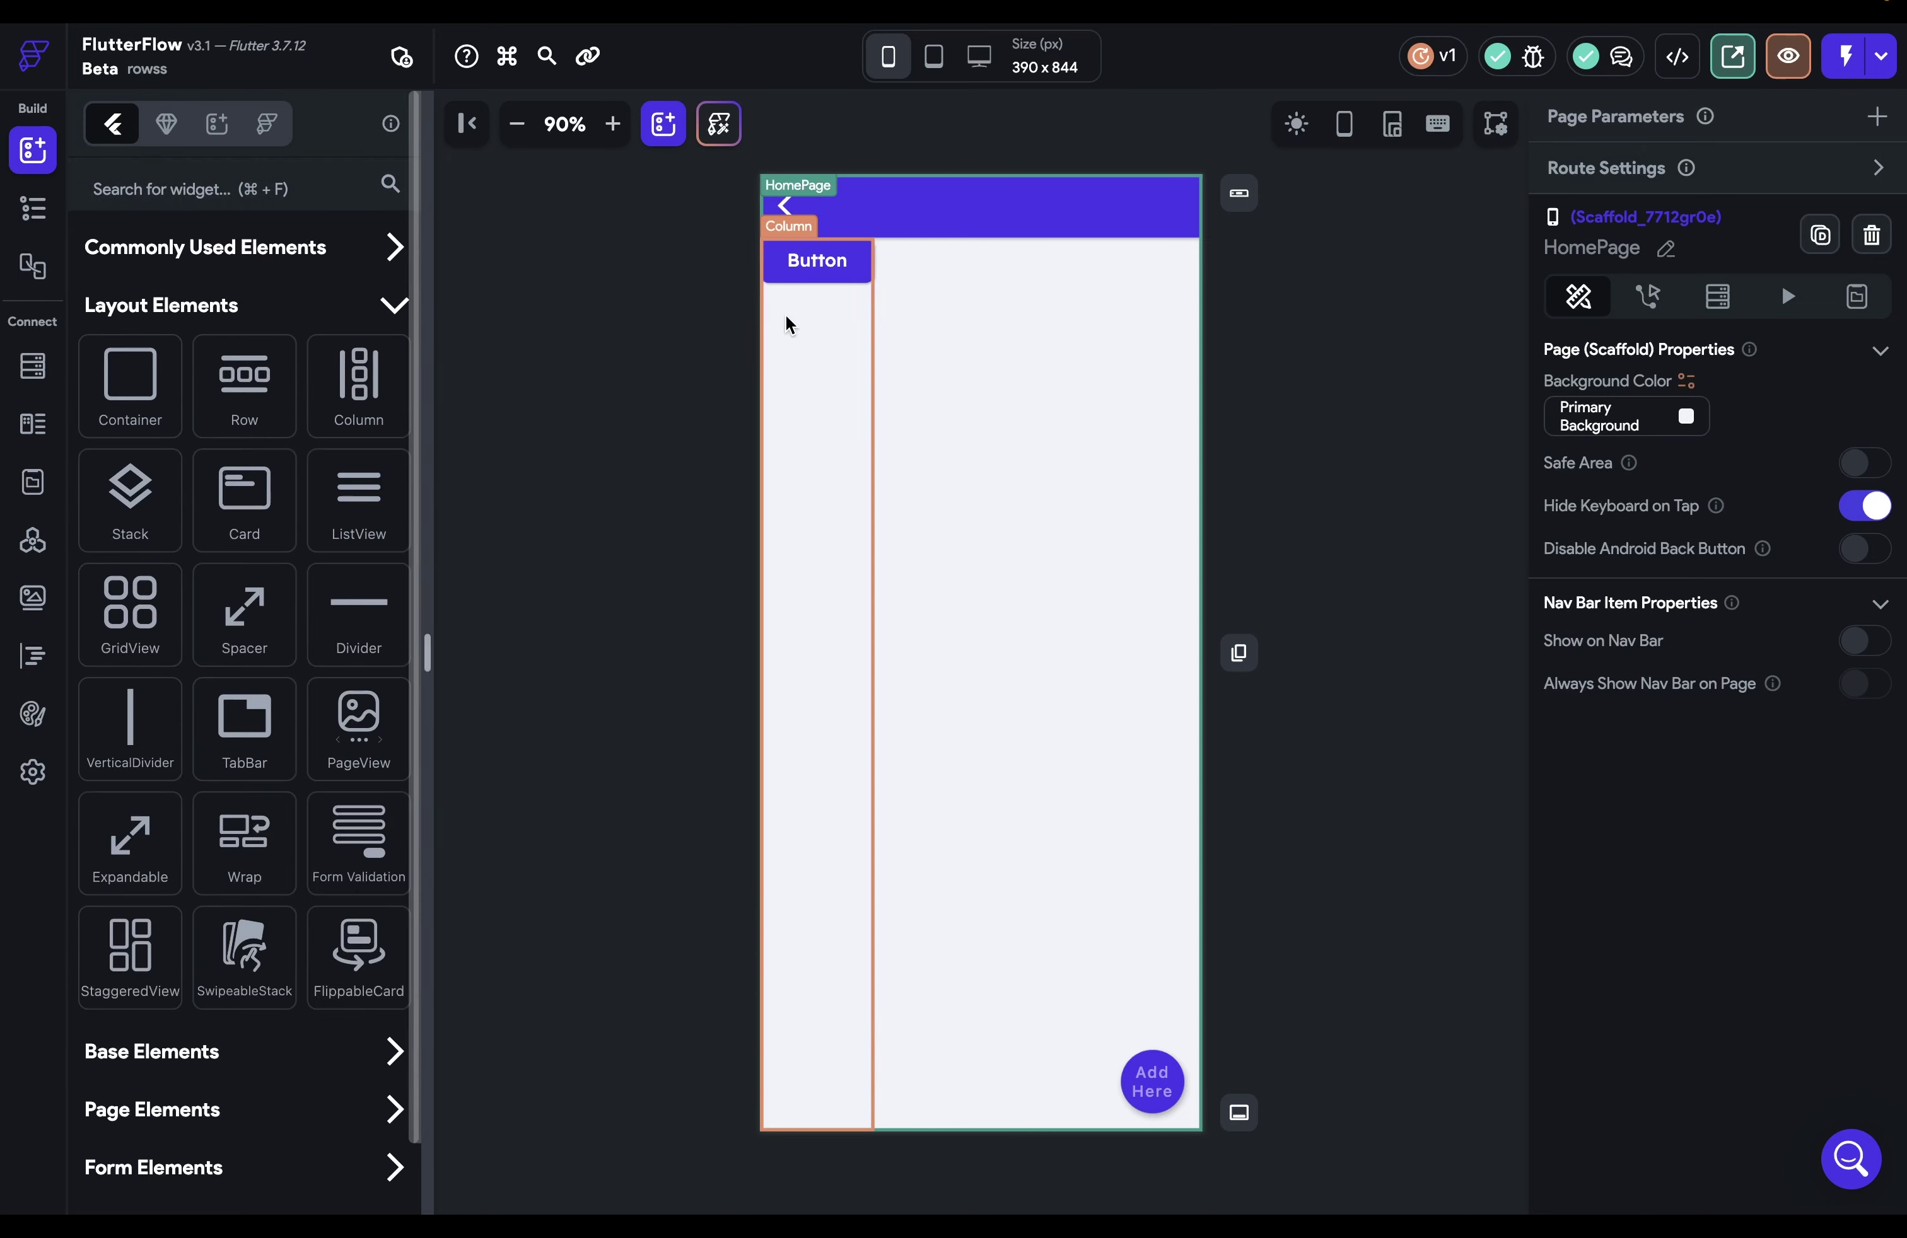
click(830, 281)
key(Delete)
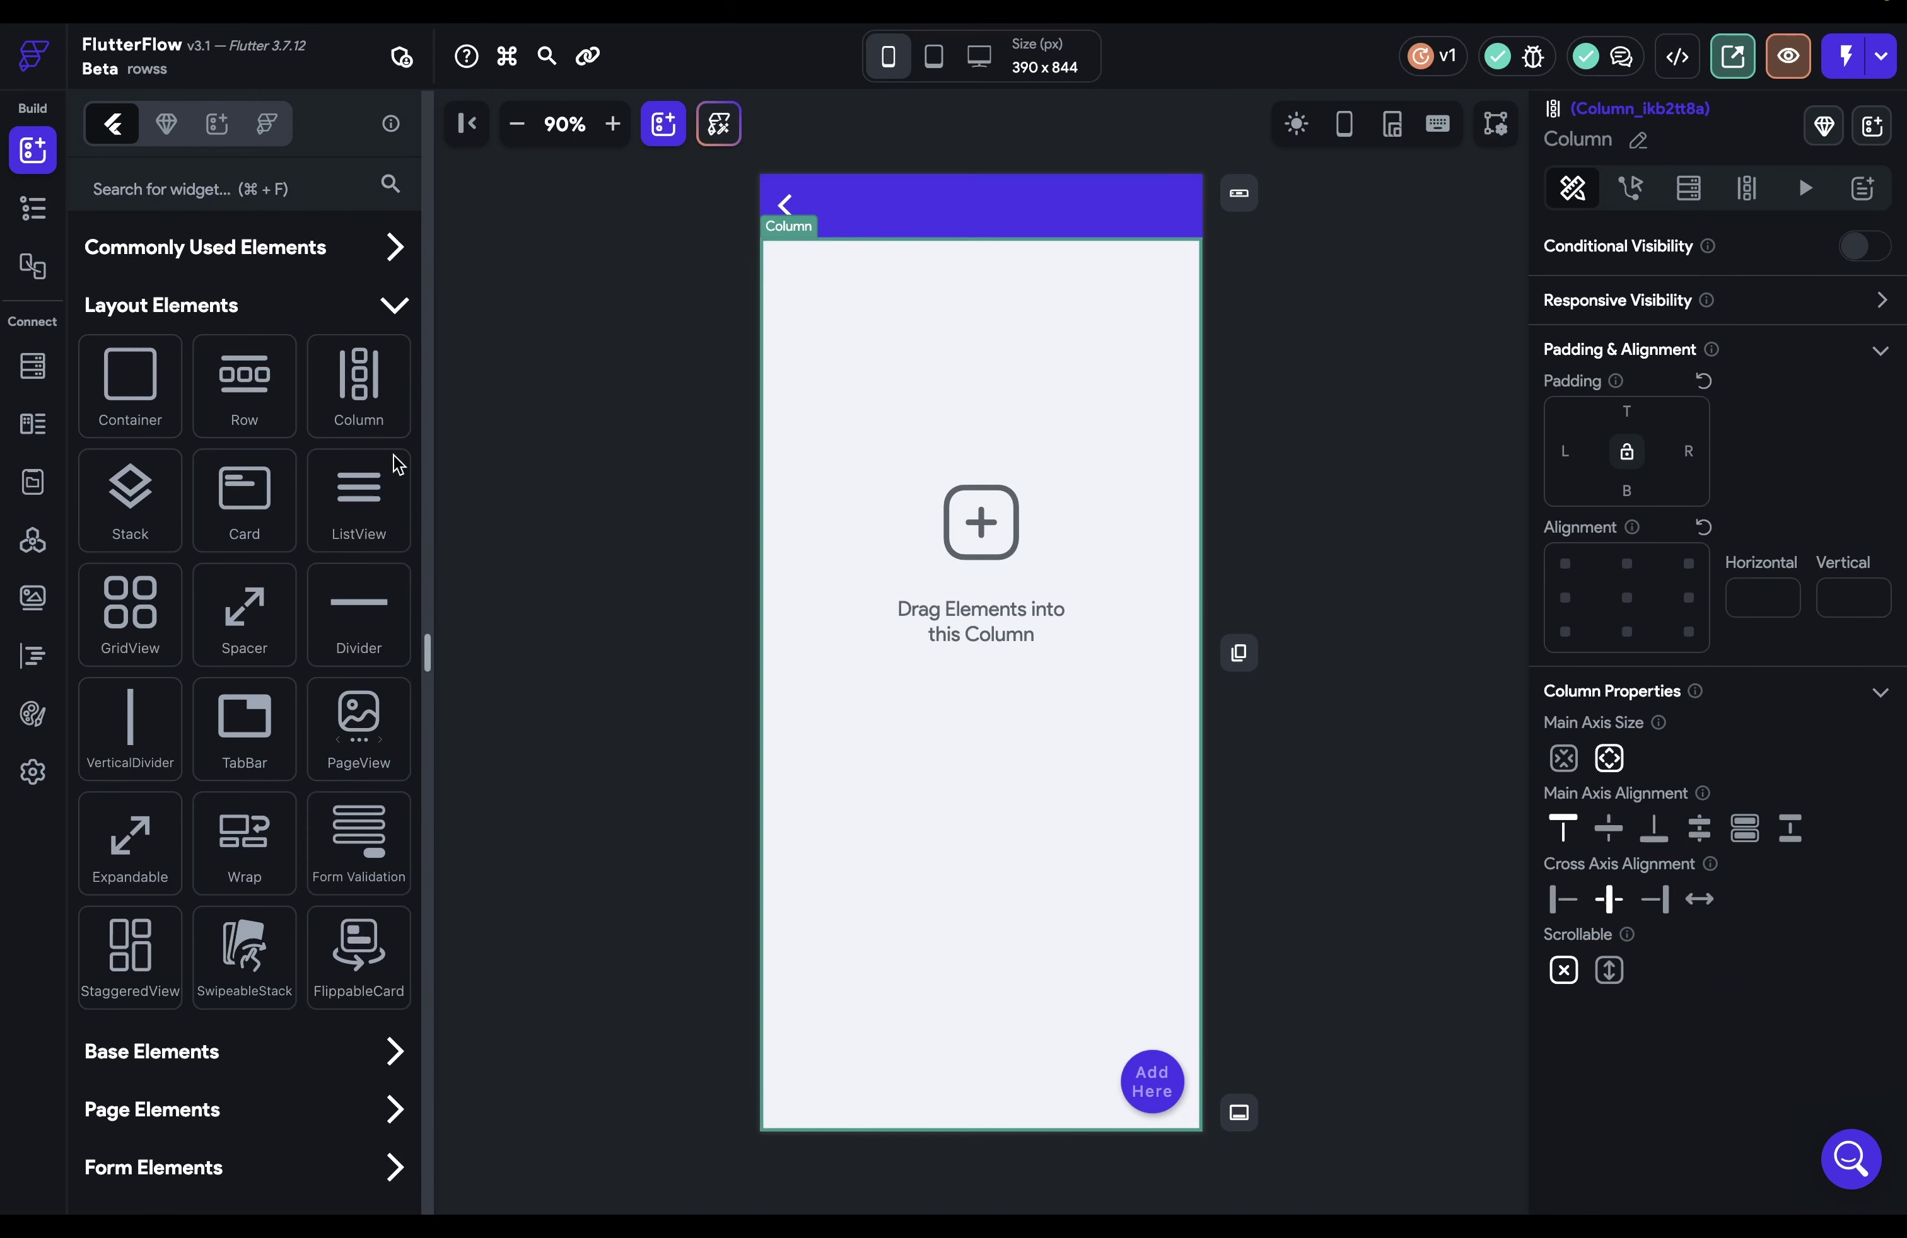
Add a Text widget from Commonly Used Elements to the empty Column and show the Column's contents in the widget tree.
click(394, 247)
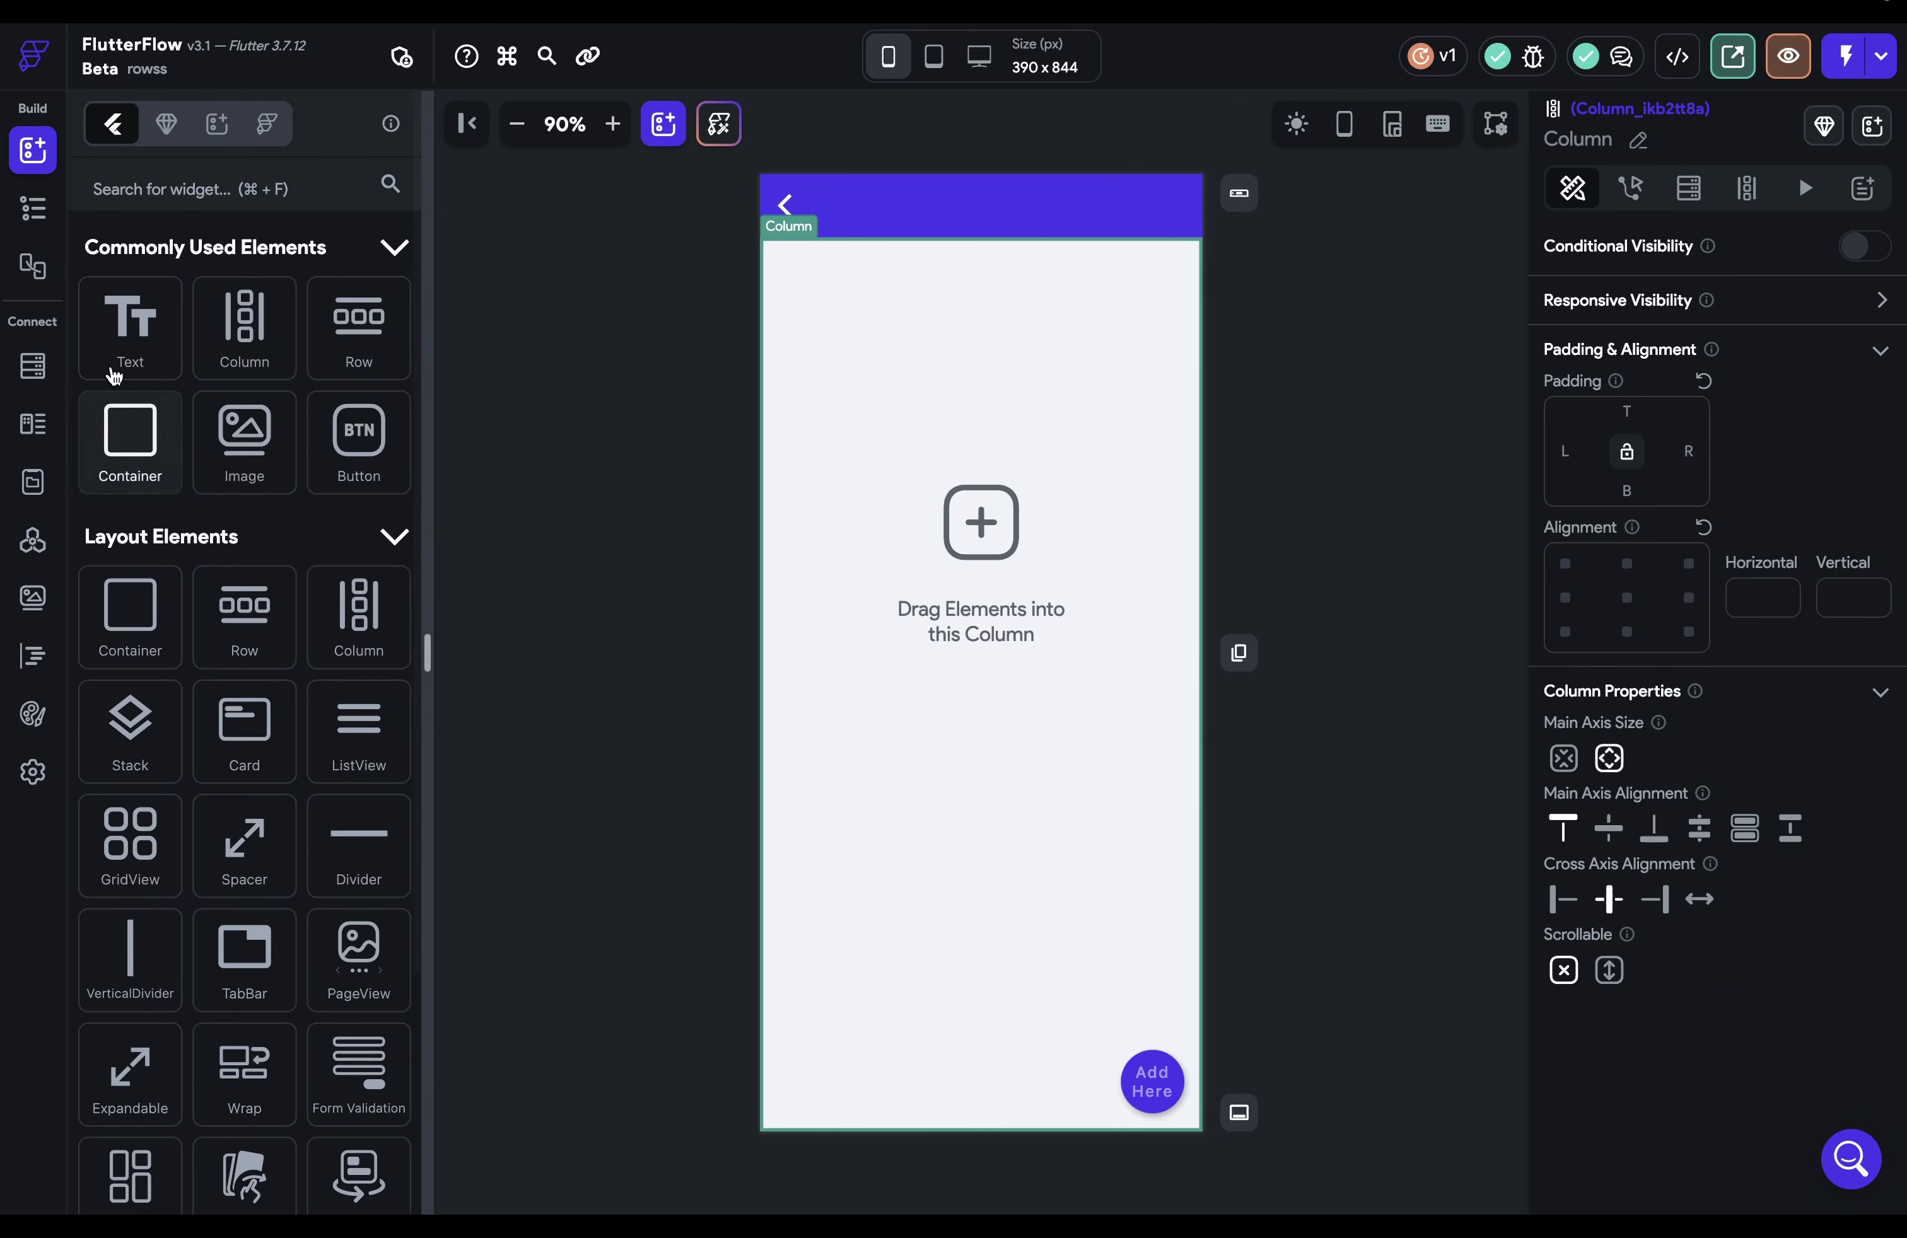
drag(130, 334, 924, 377)
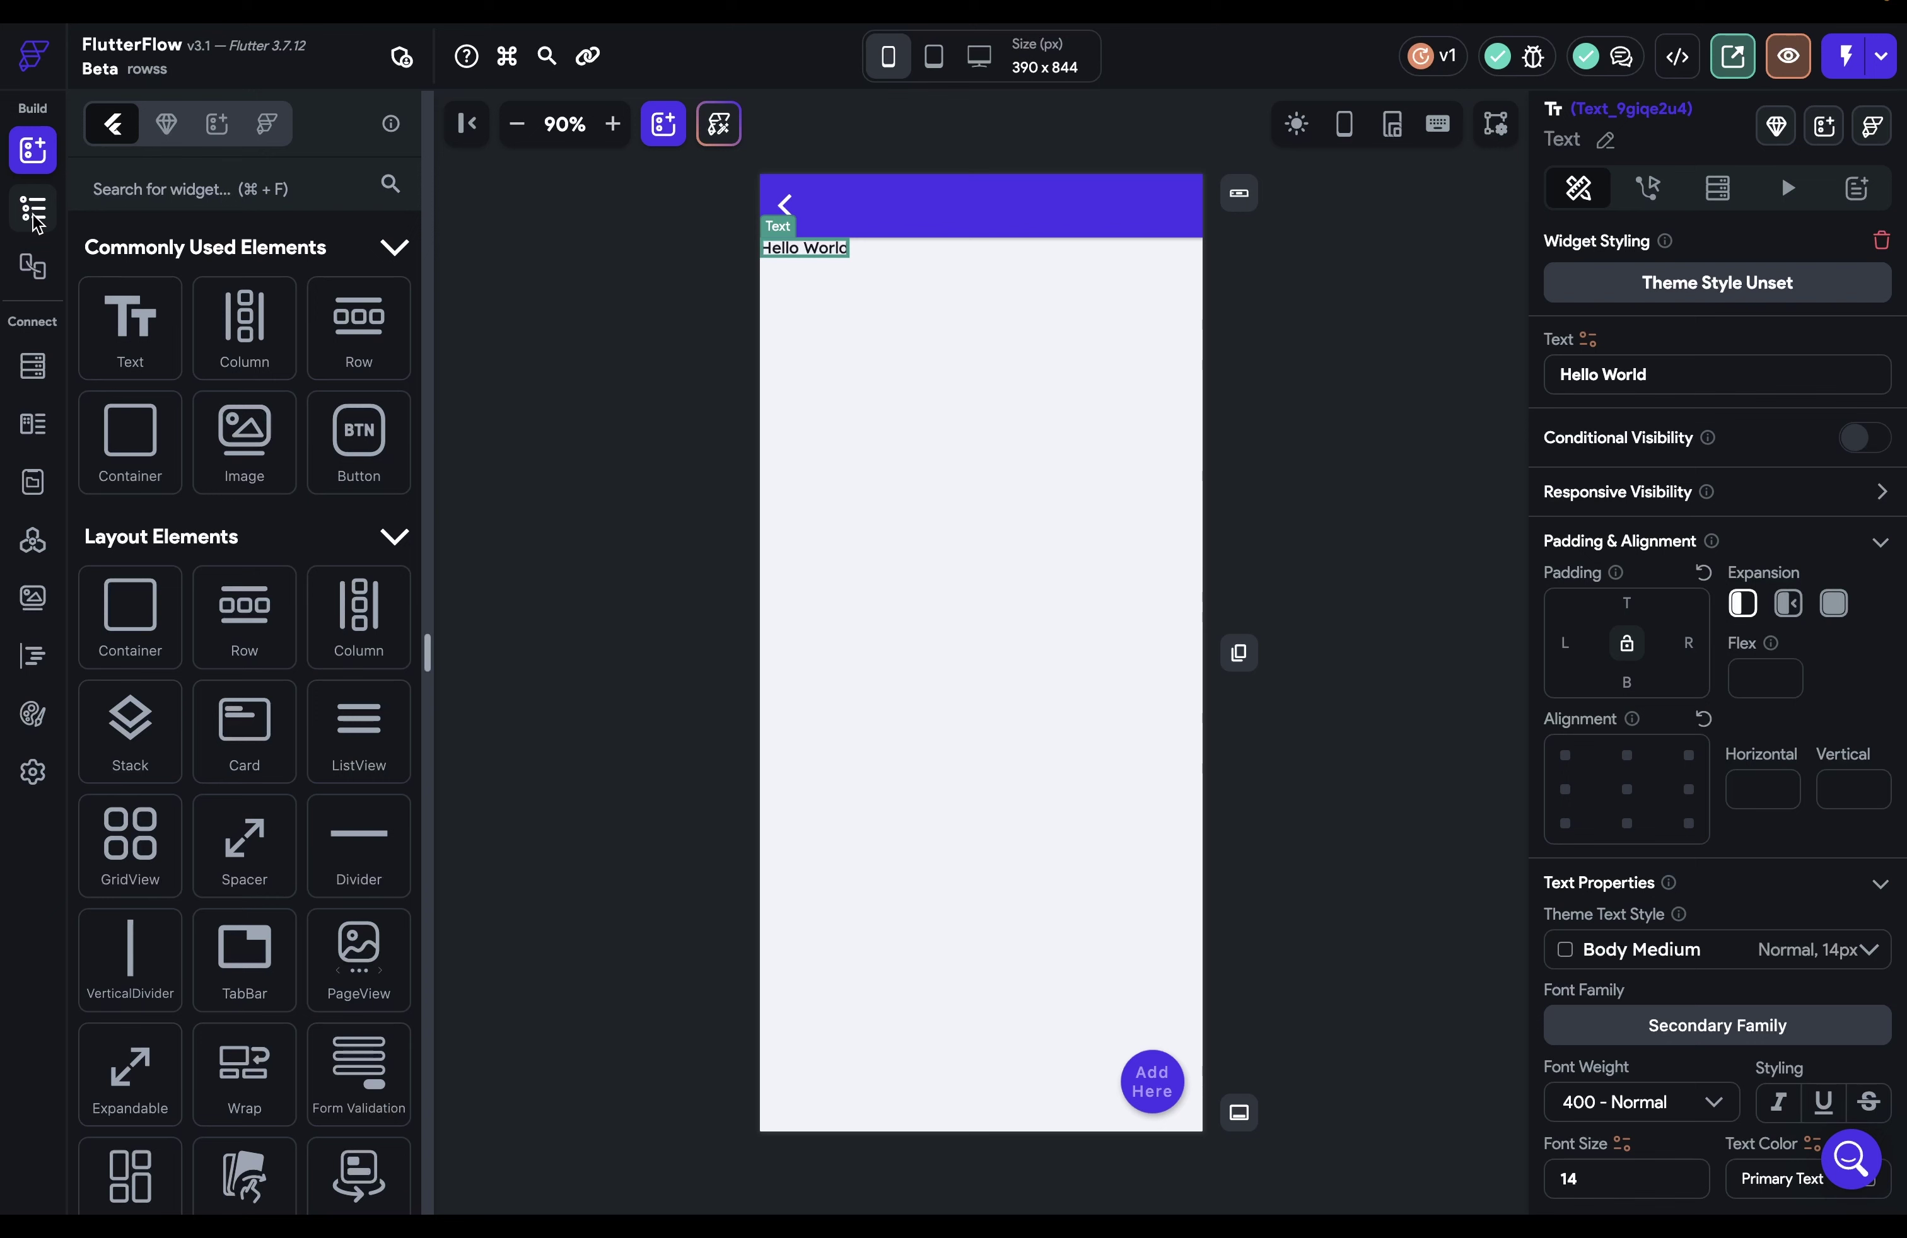
click(35, 219)
click(400, 716)
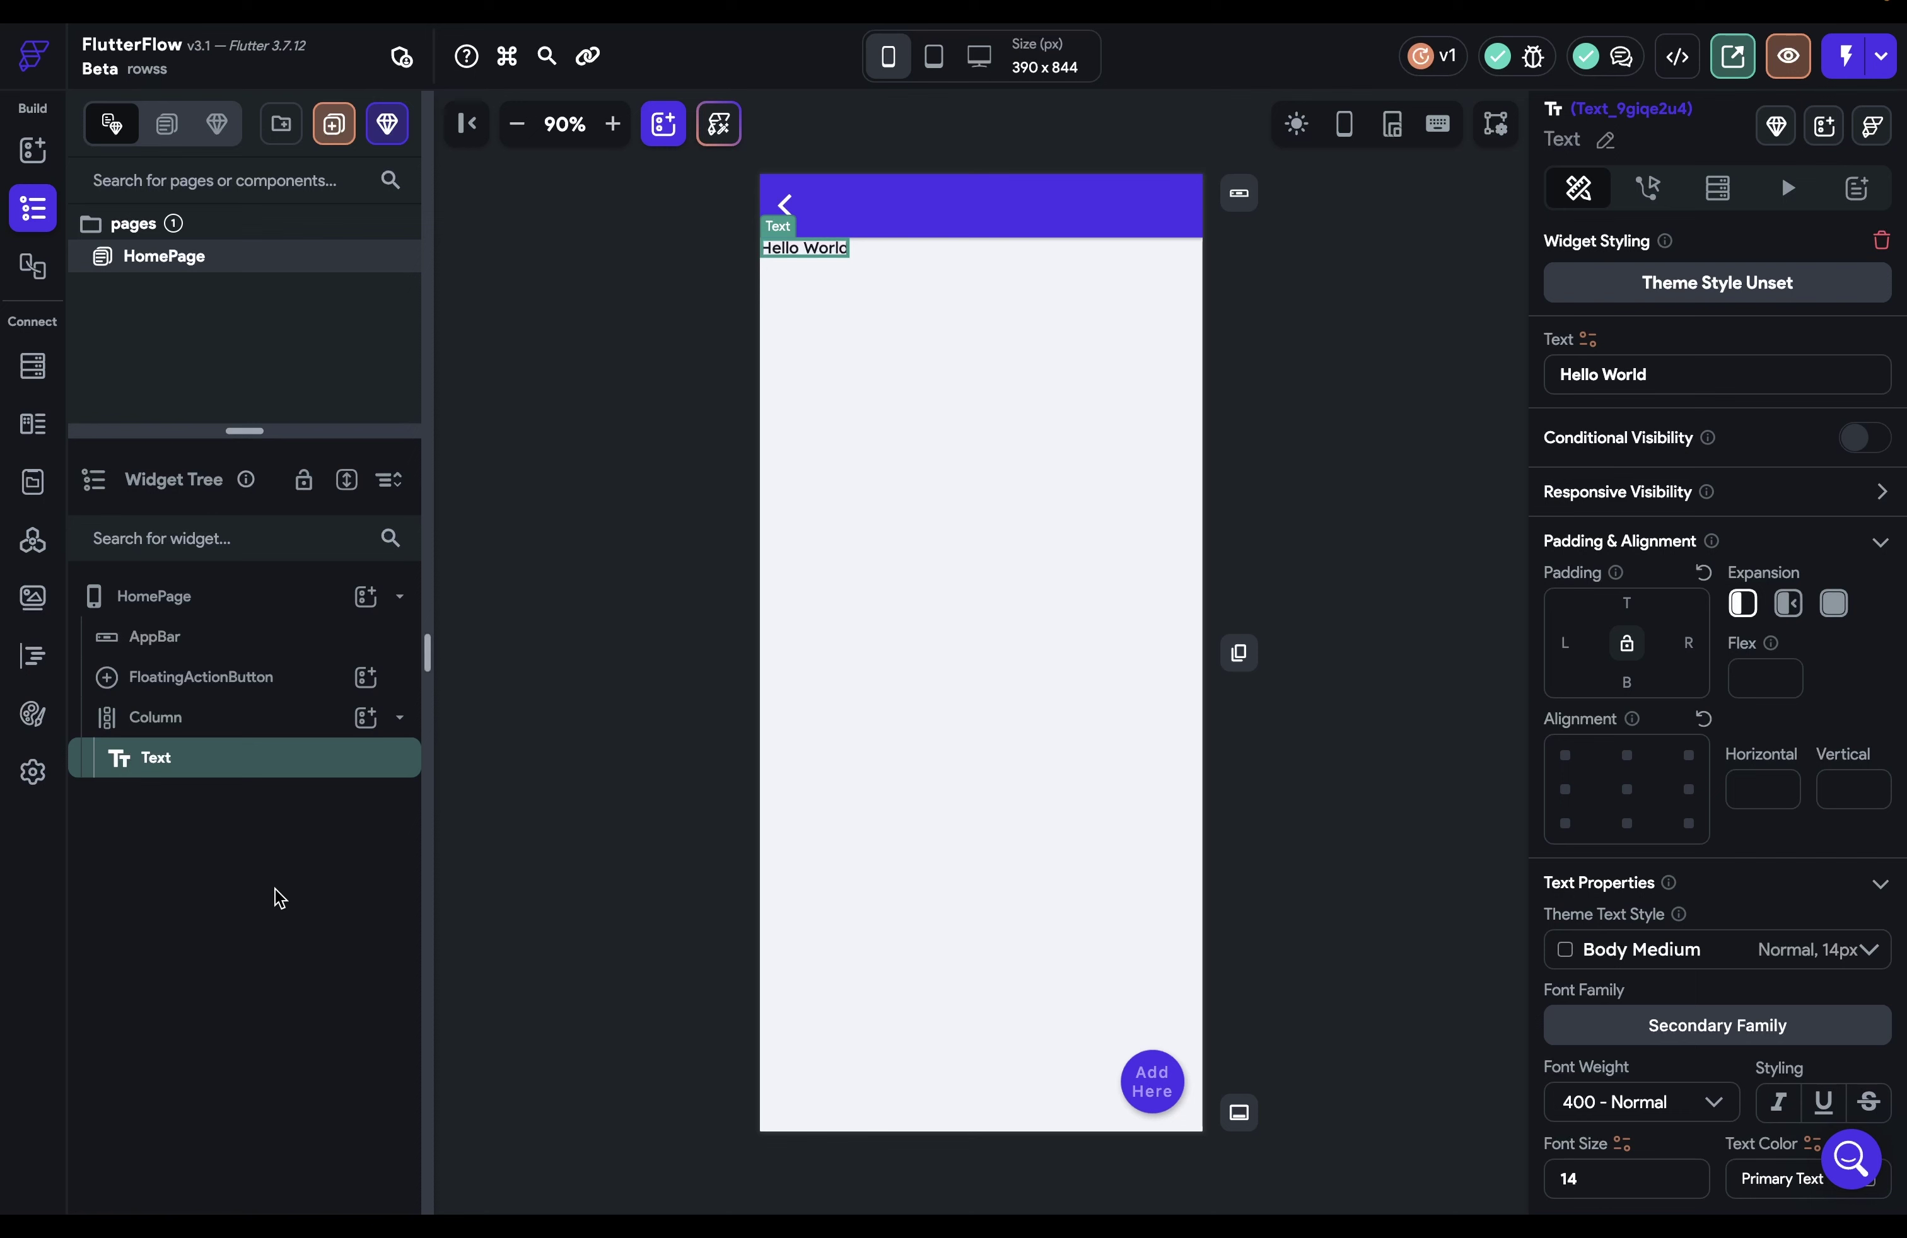
Add a Container to the Column below the Text, with a Text widget inside the Container.
click(367, 718)
click(494, 921)
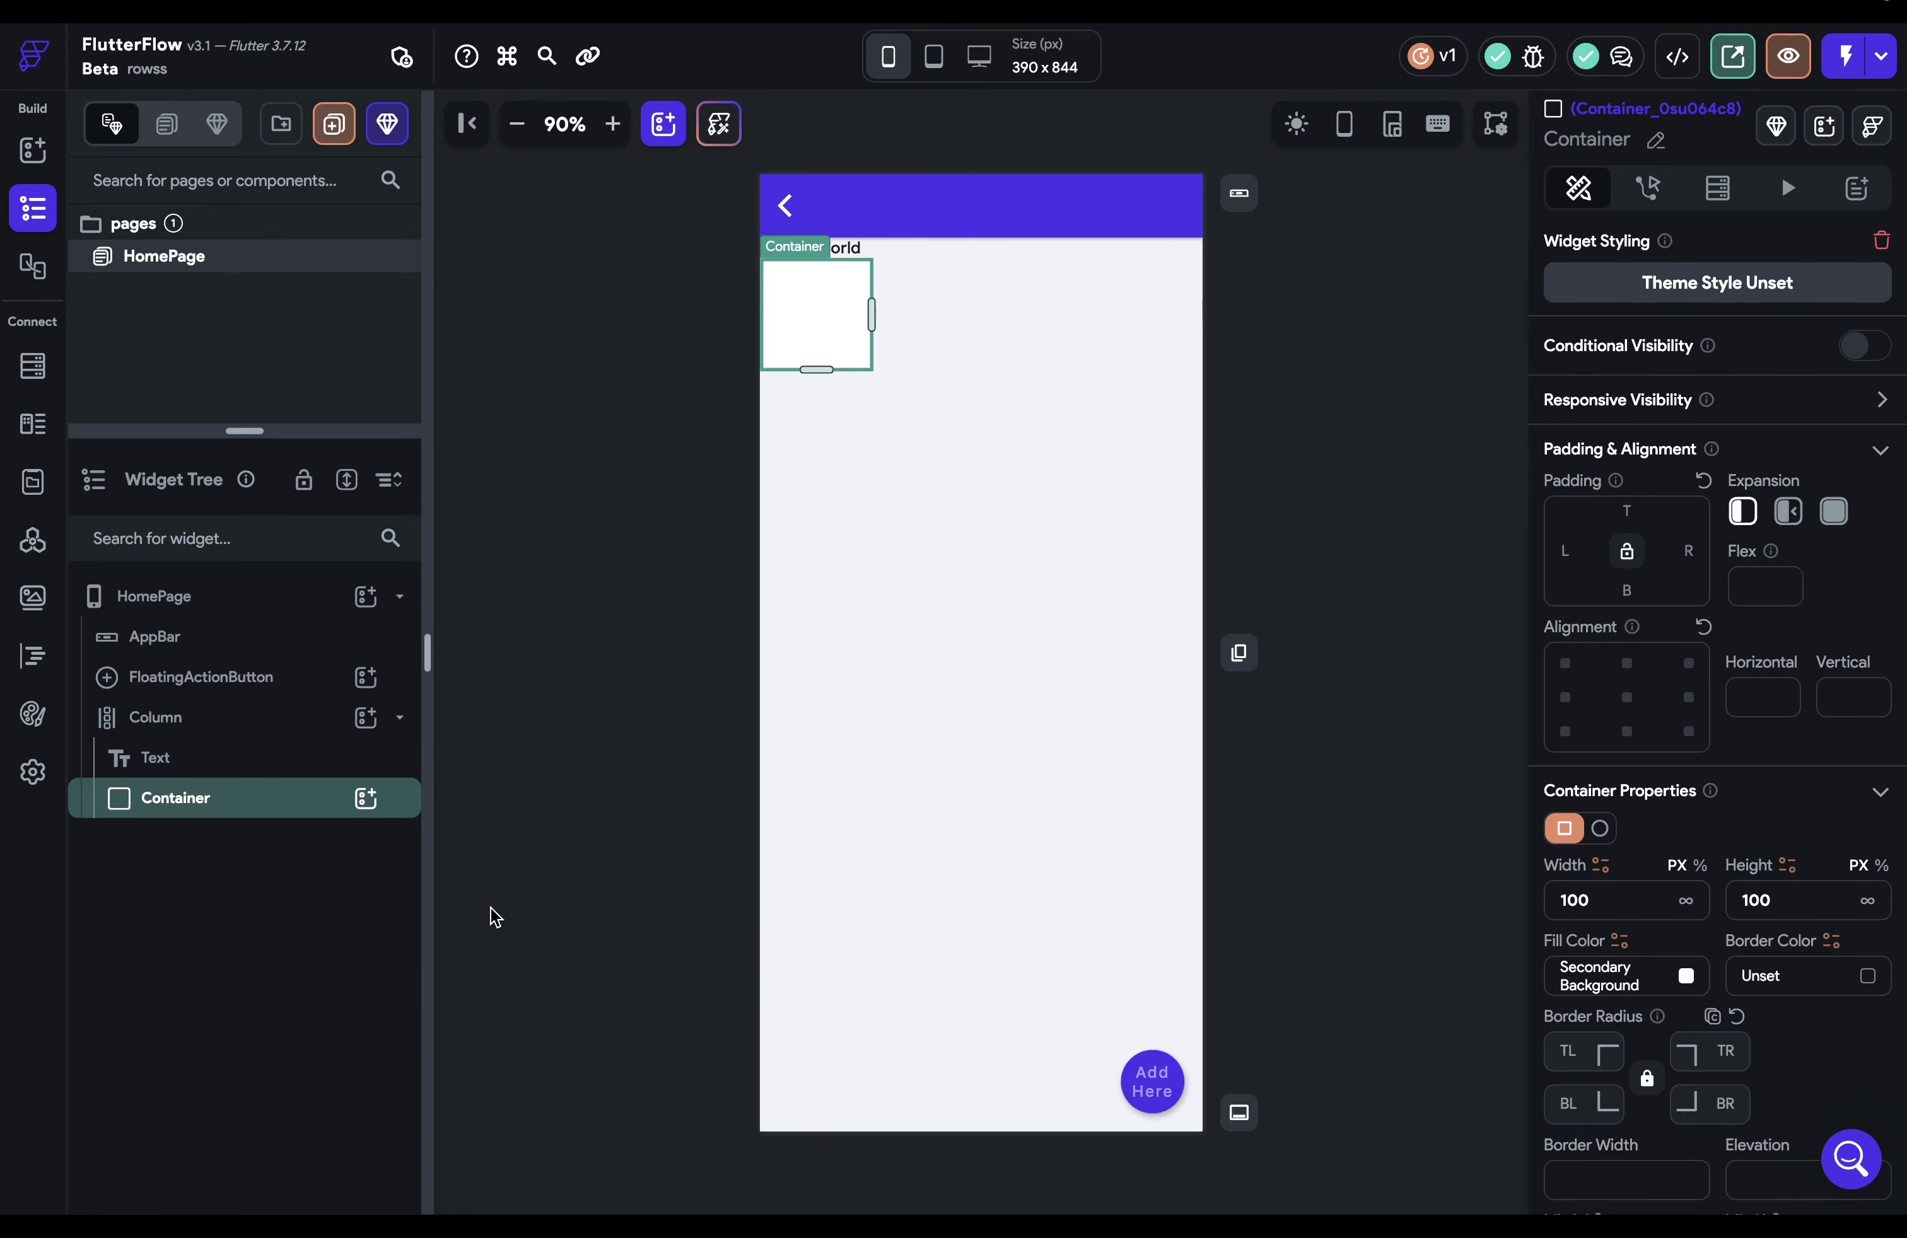
click(366, 798)
click(483, 803)
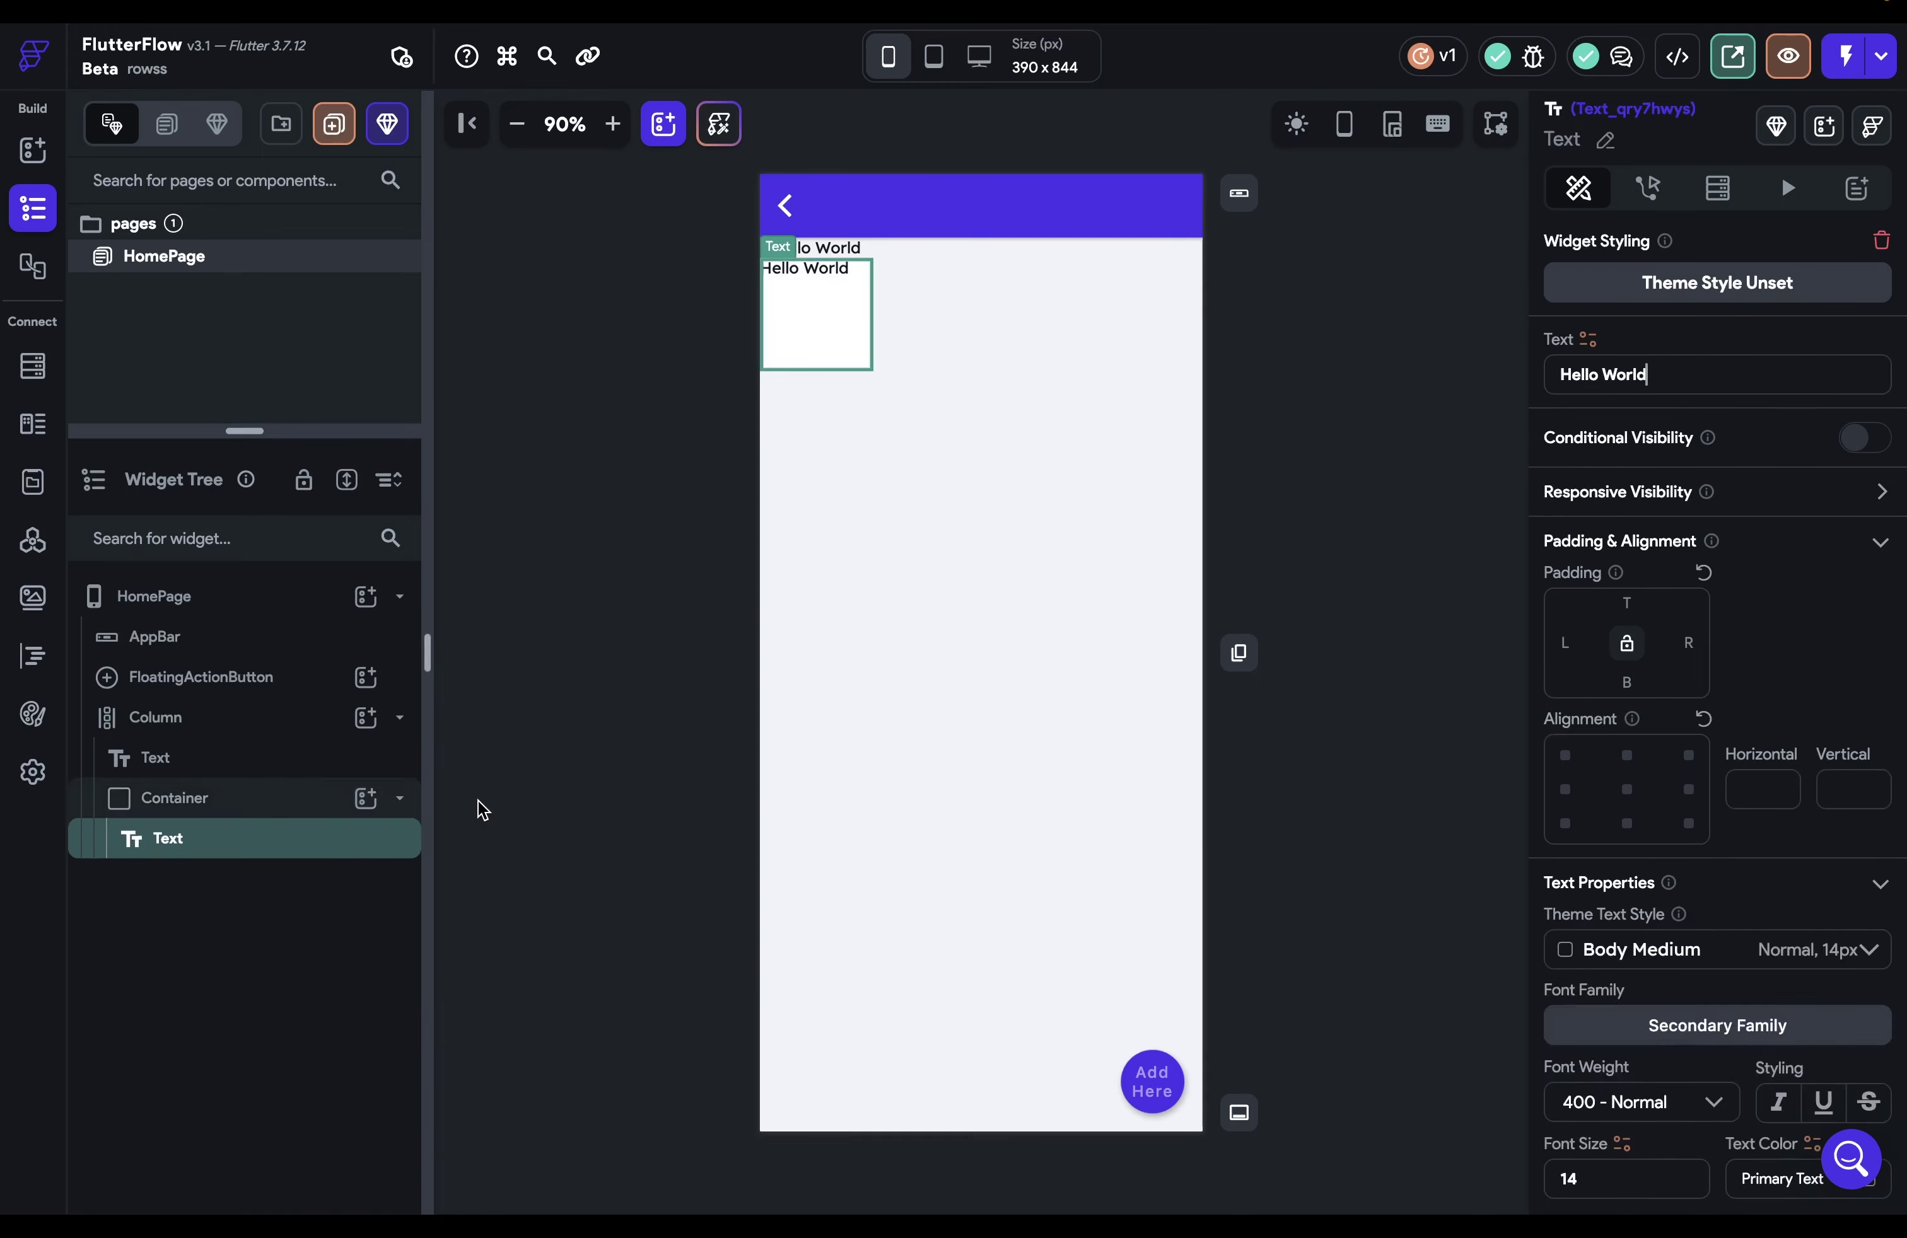
Add a second Text widget to the Container, wrapping both Text widgets in a Column instead of replacing the existing one.
click(365, 797)
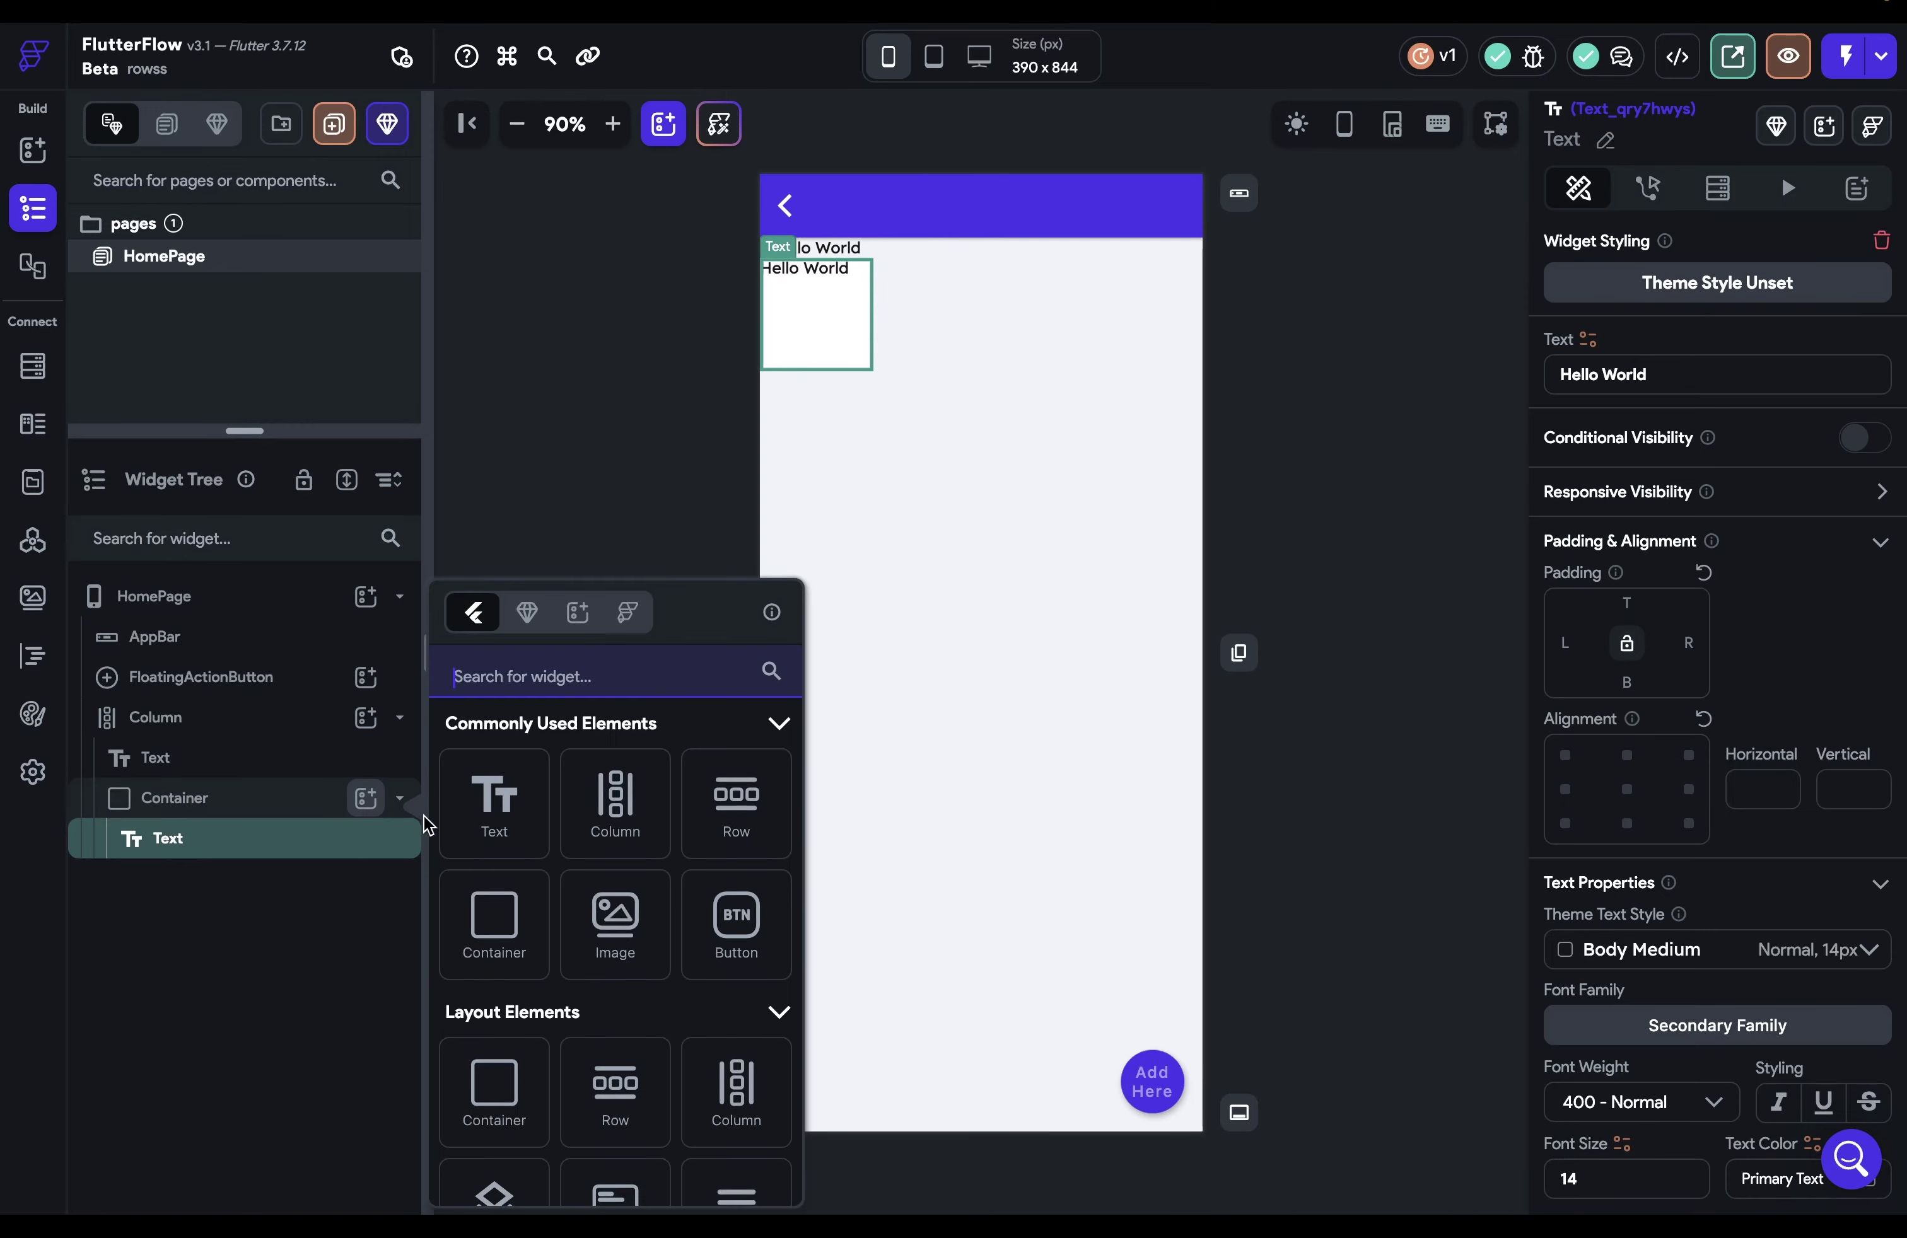
click(489, 829)
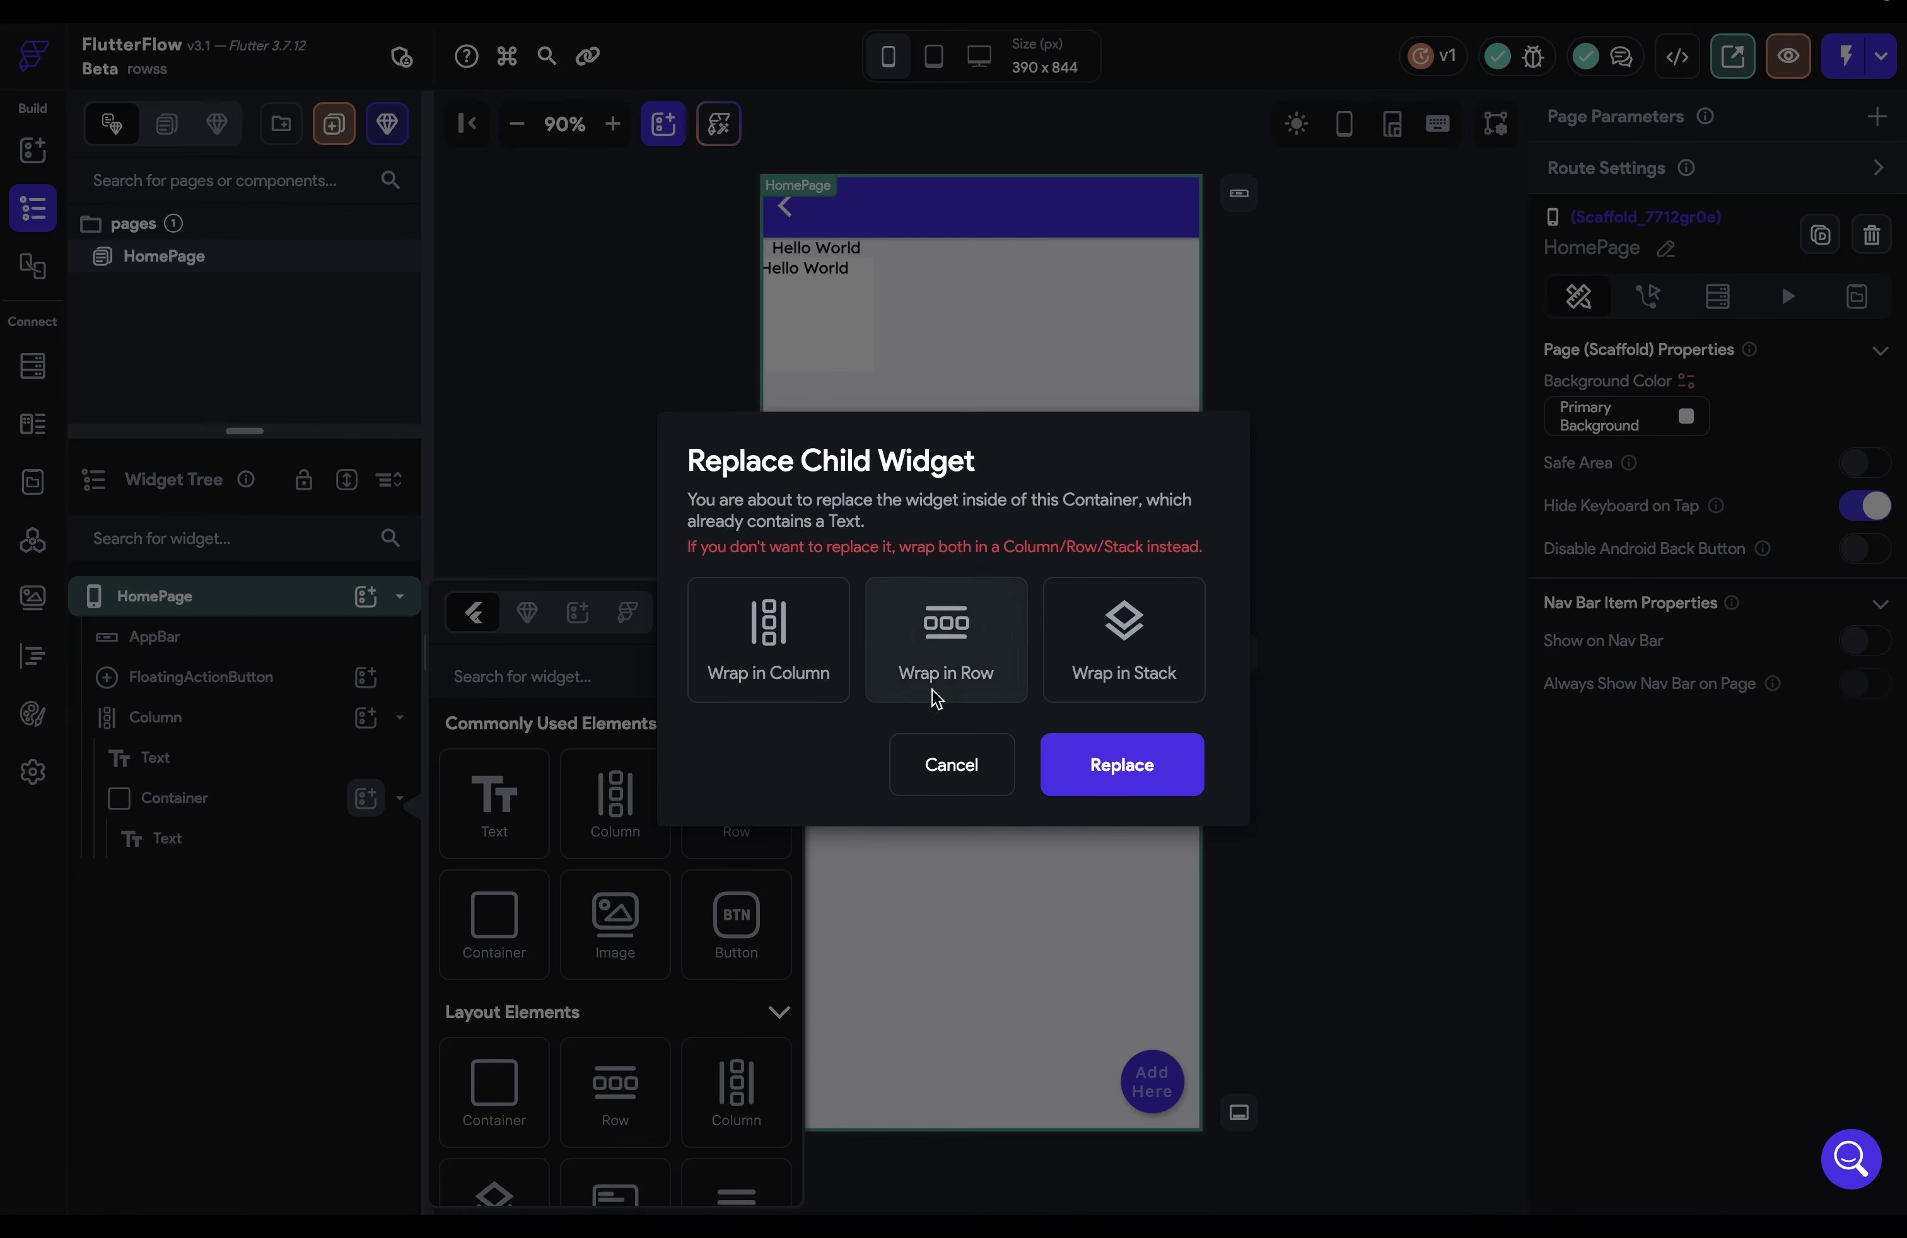
click(809, 667)
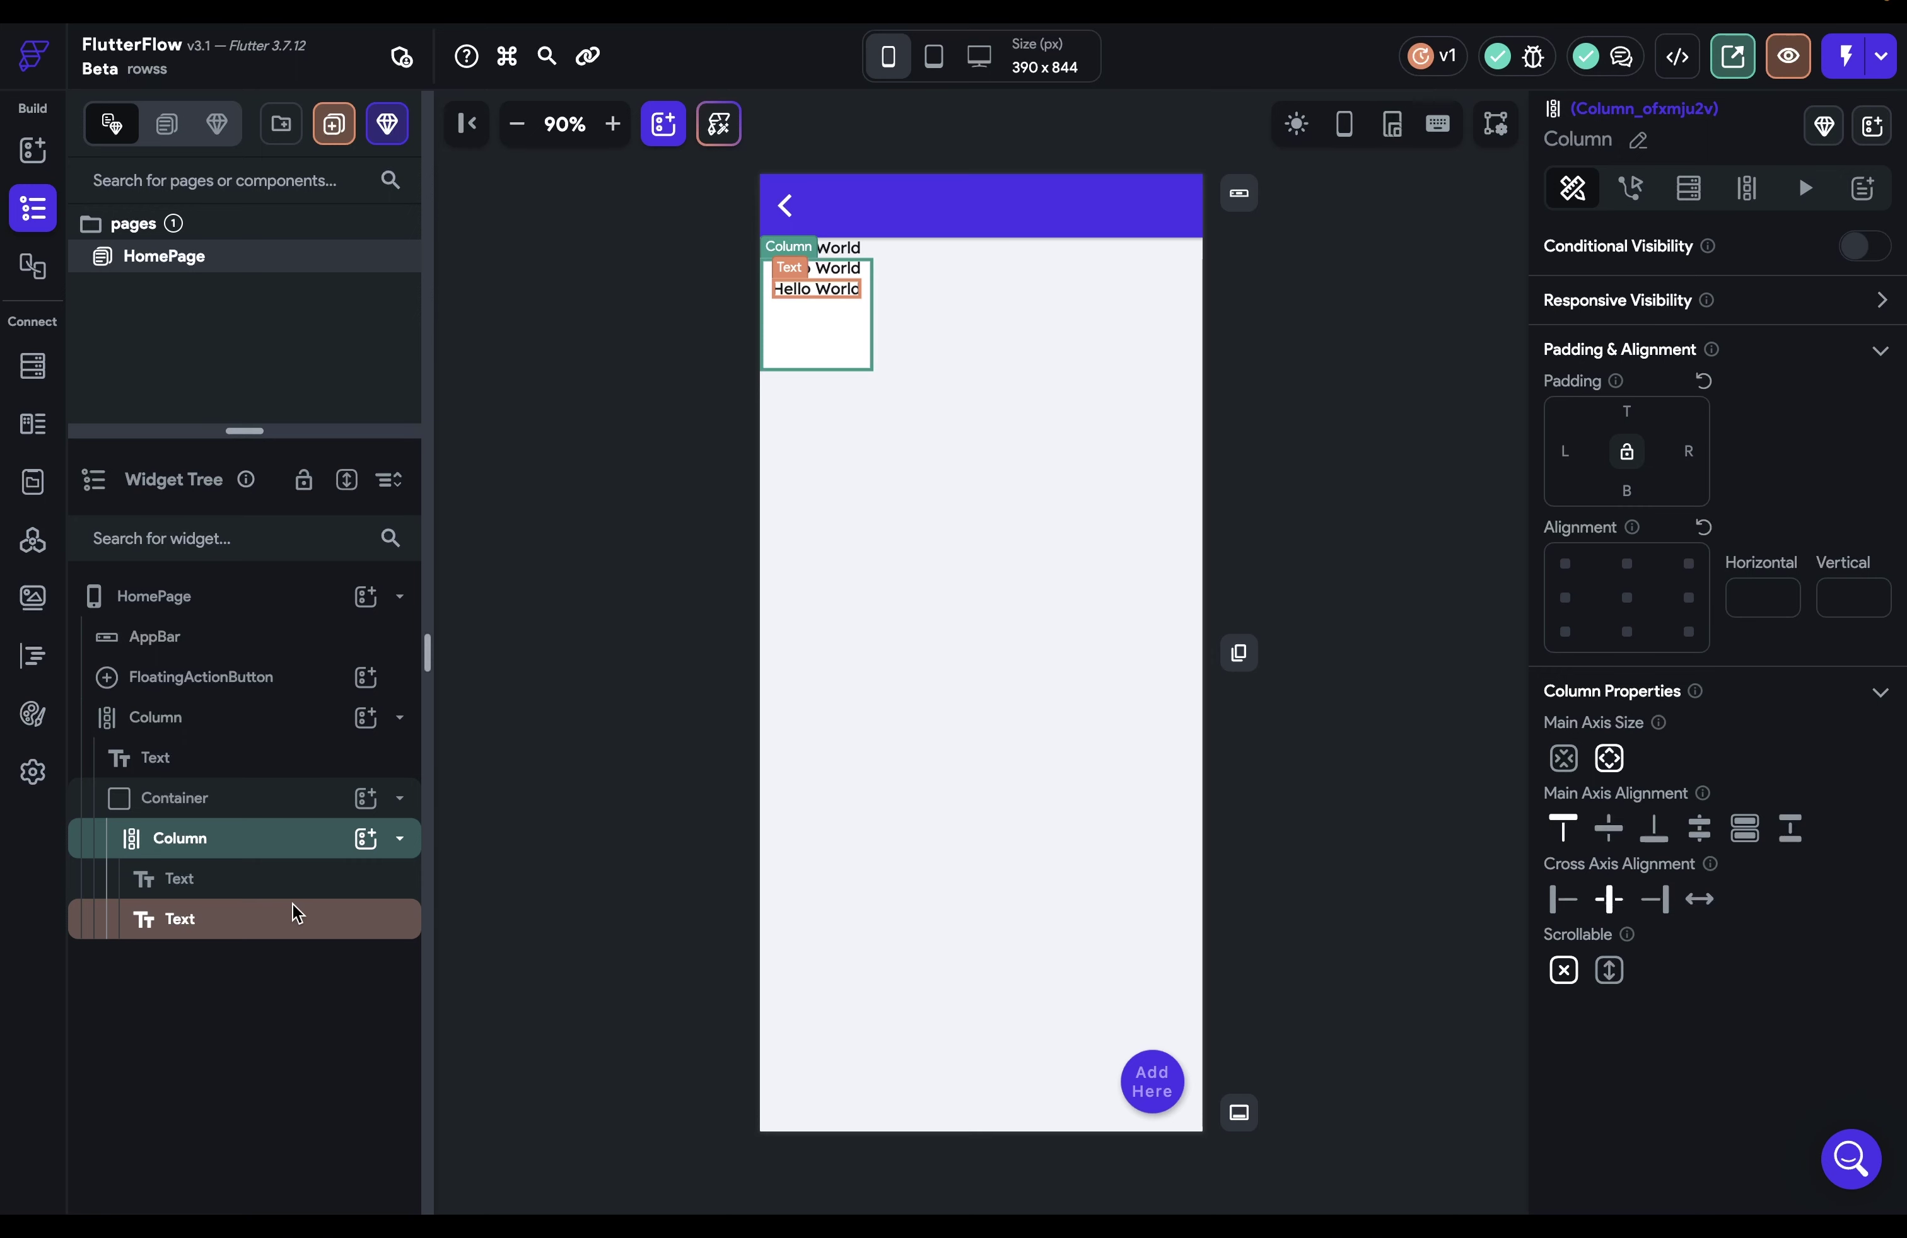
Reopen the widget palette and examine the widgets offered under Layout Elements.
click(32, 149)
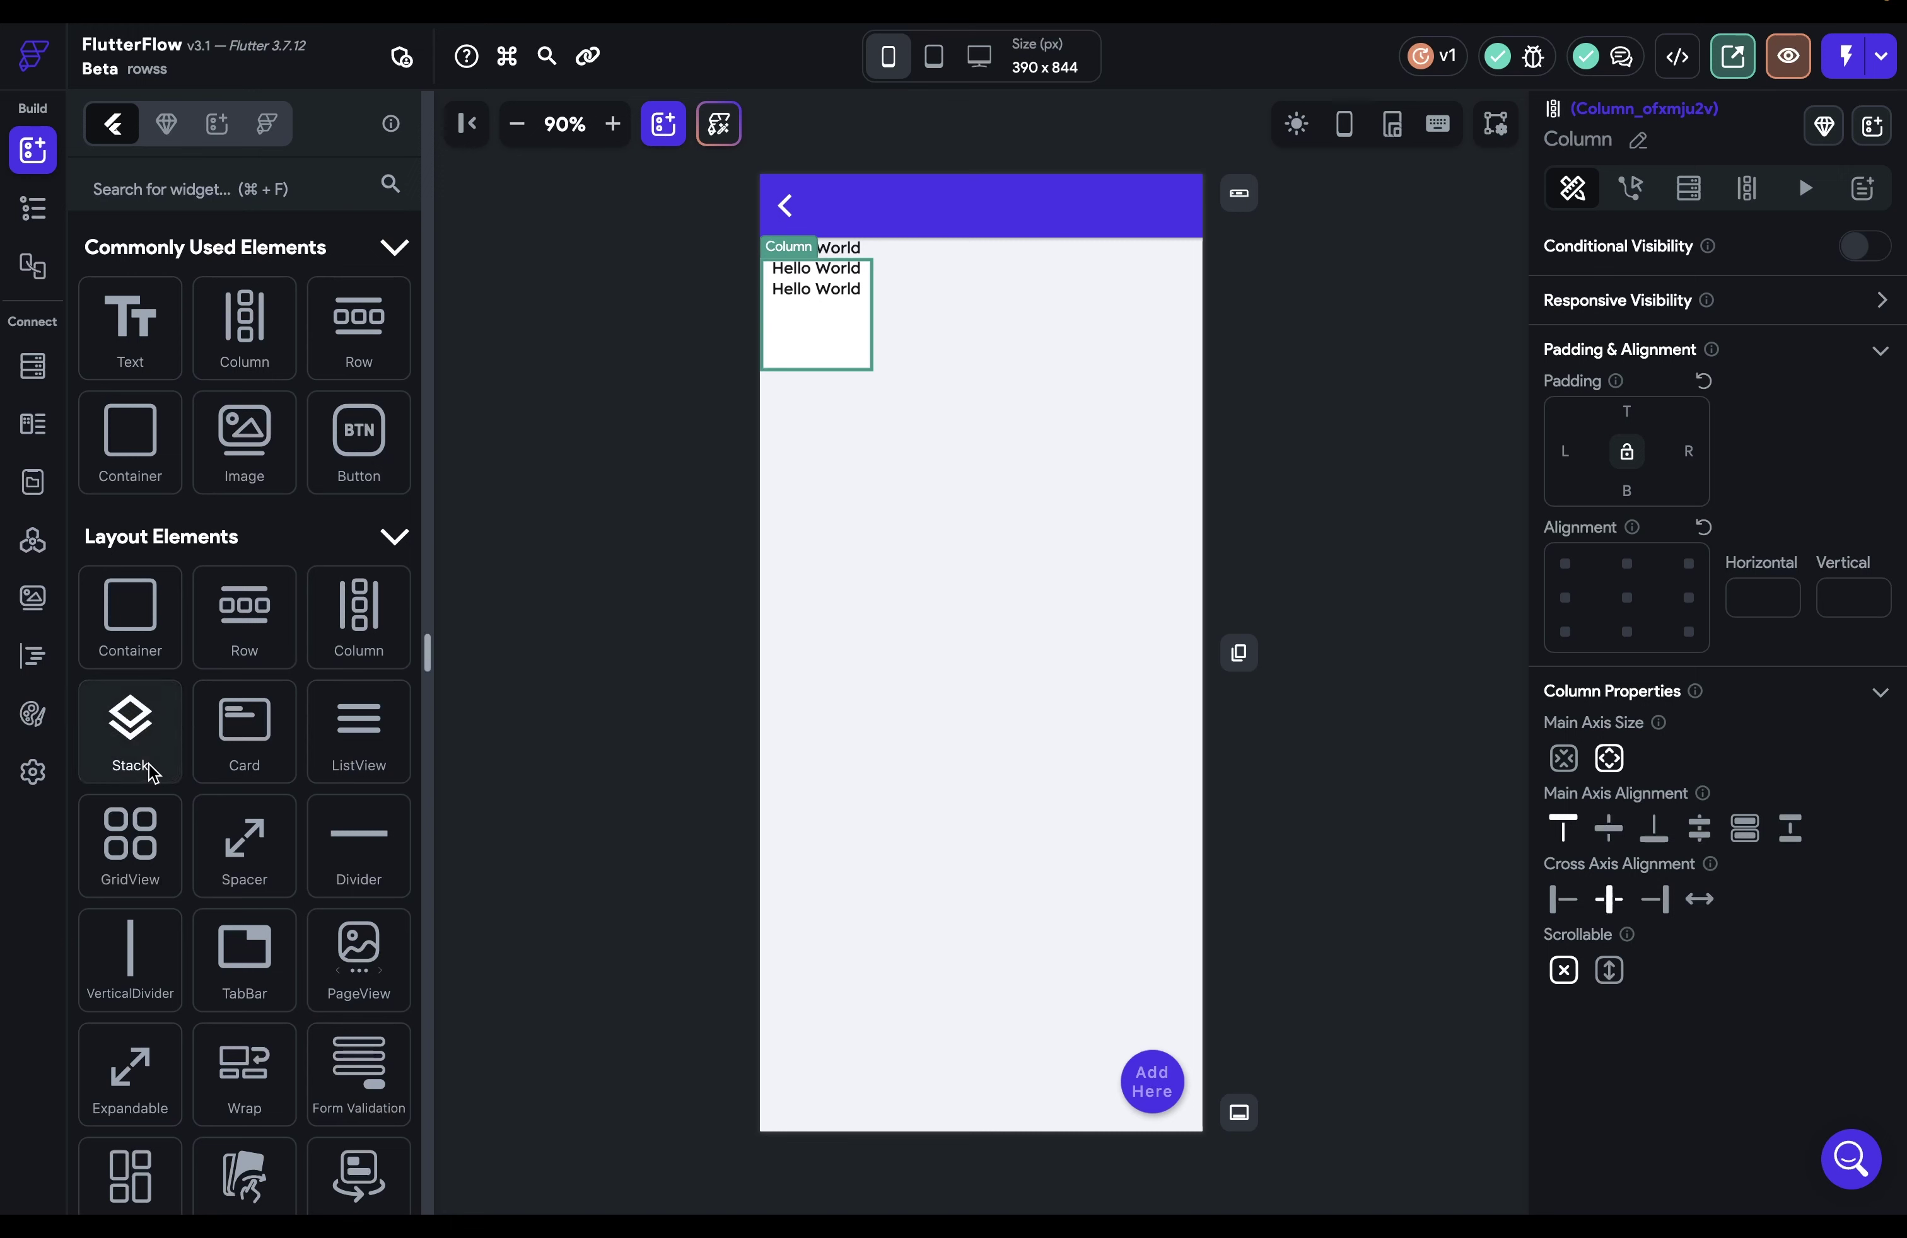
scroll(128, 844, down, 3)
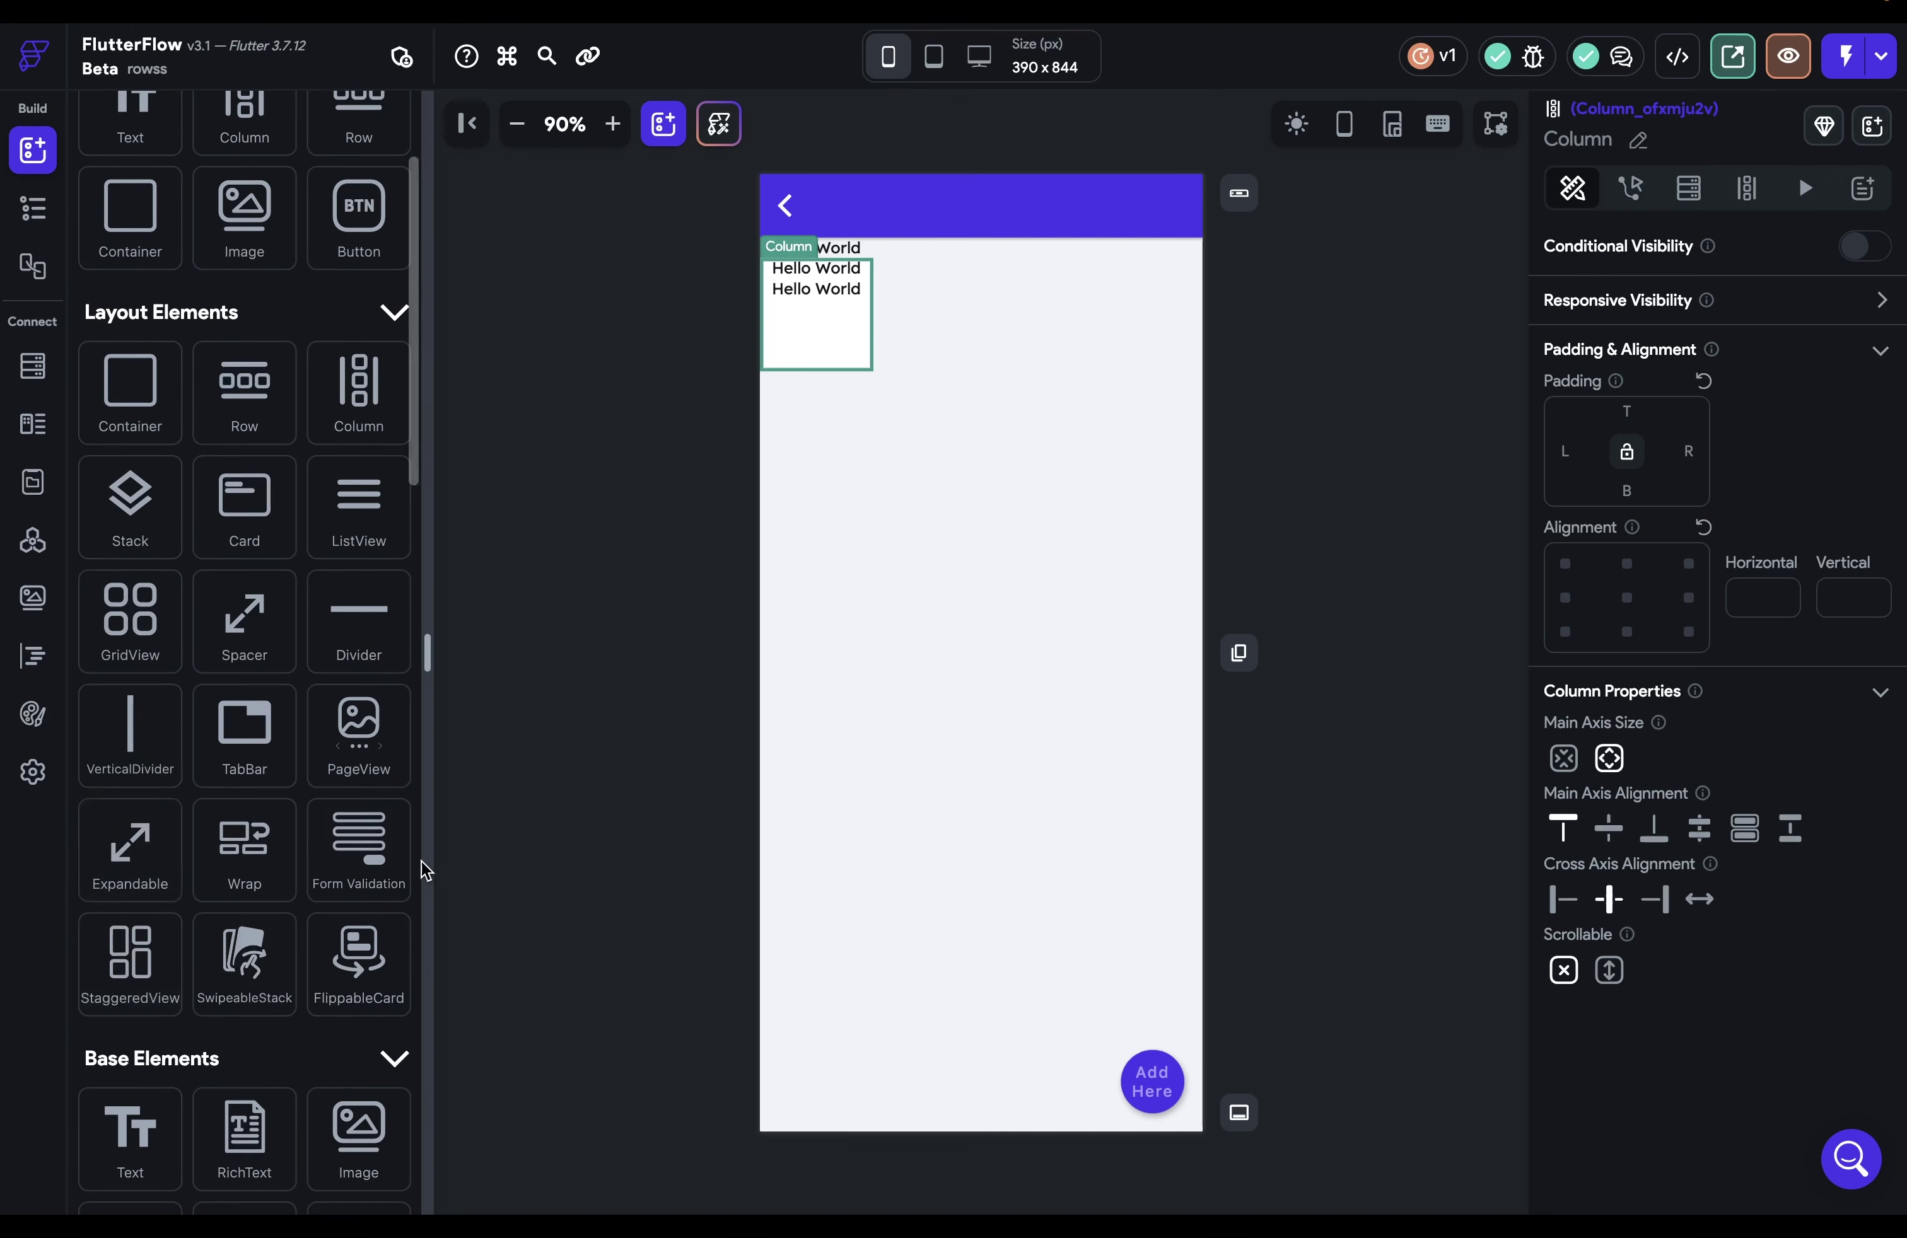